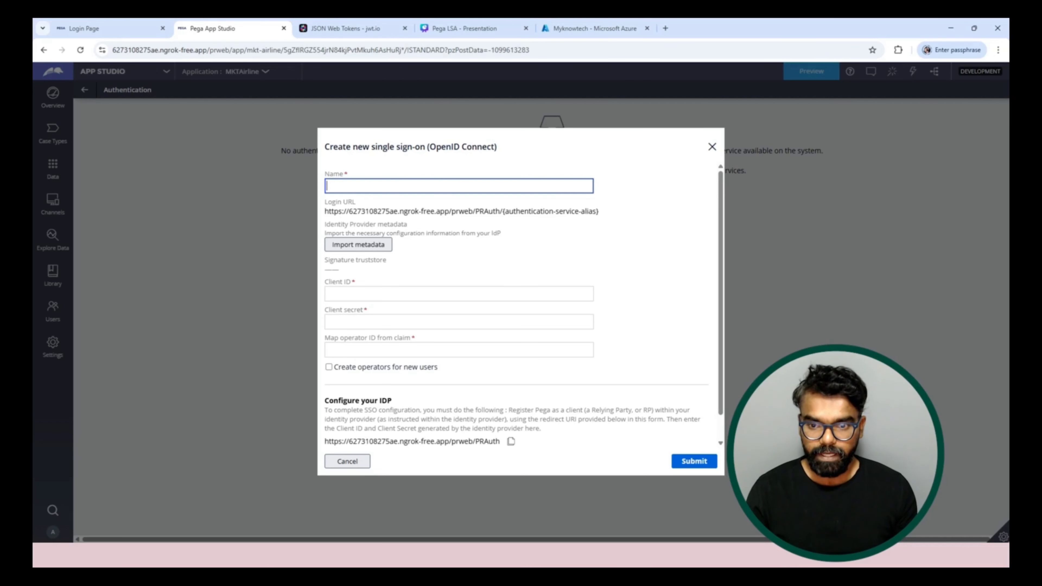
- Name the new OpenID Connect single sign-on AzureOpenID
text(Az)
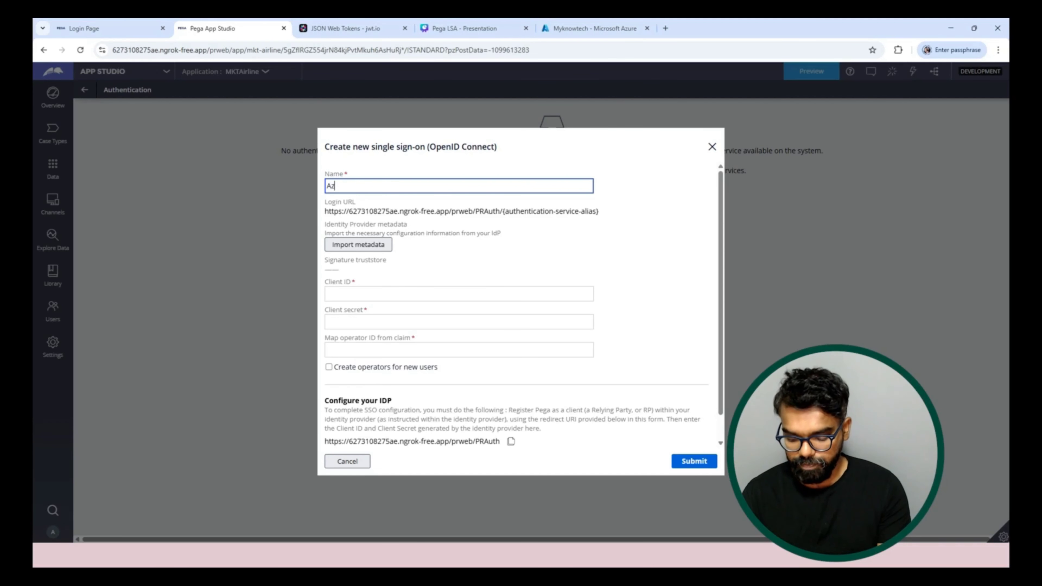
text(ureOpenID)
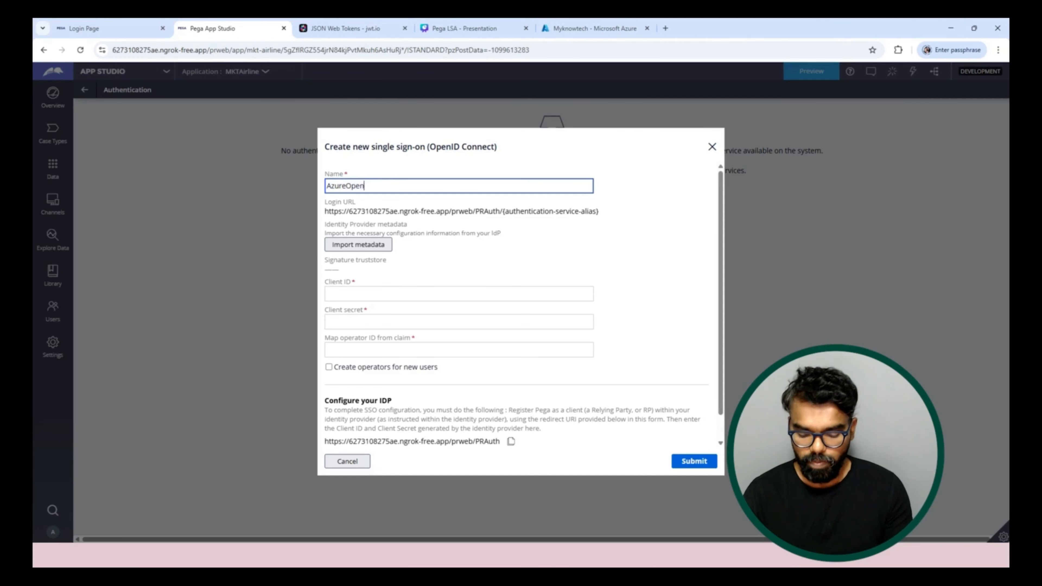
triple_click(487, 211)
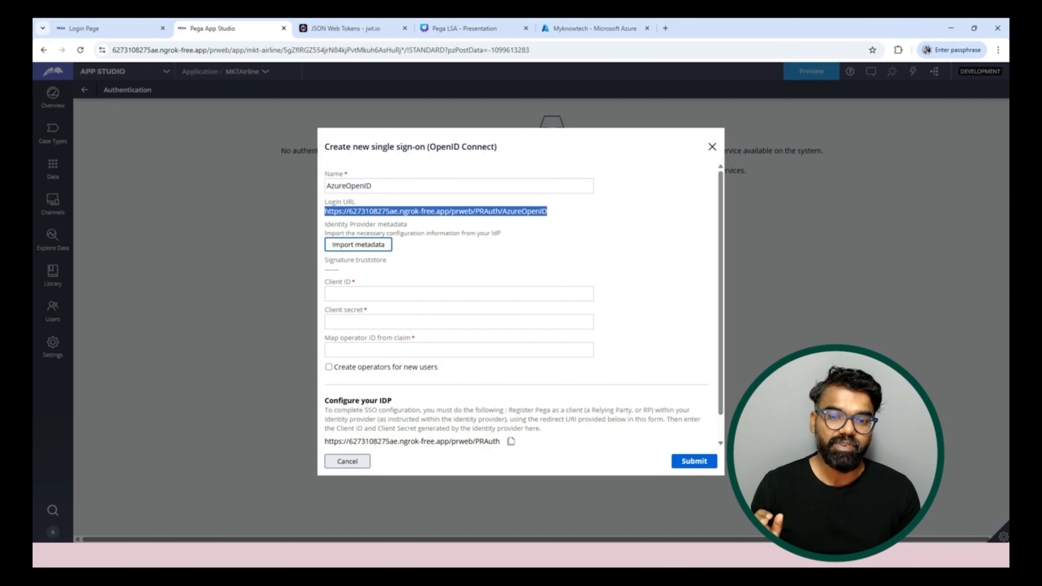
- Open the identity provider metadata import and switch to the Microsoft Azure portal
click(358, 244)
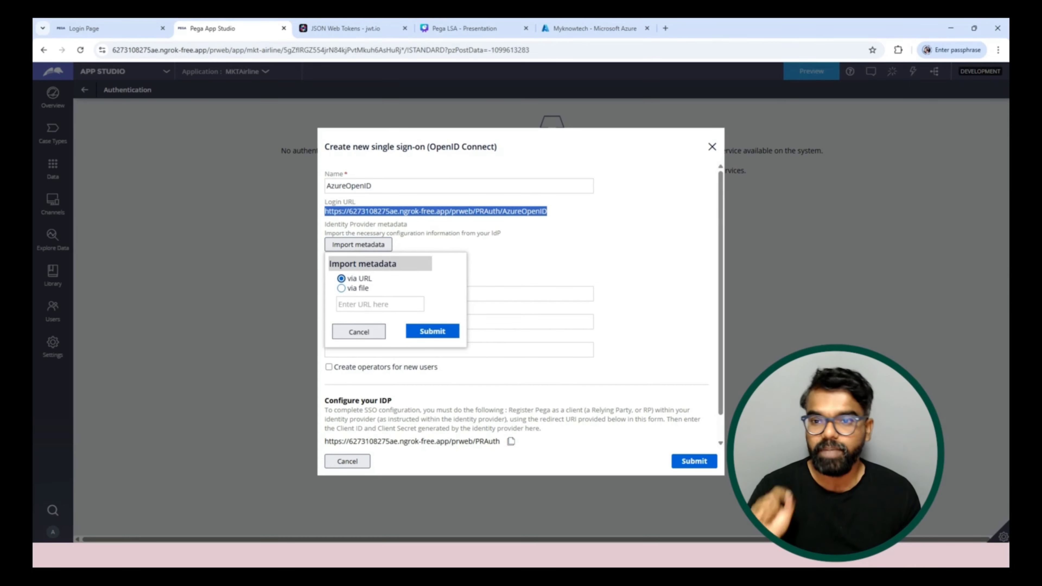
click(595, 28)
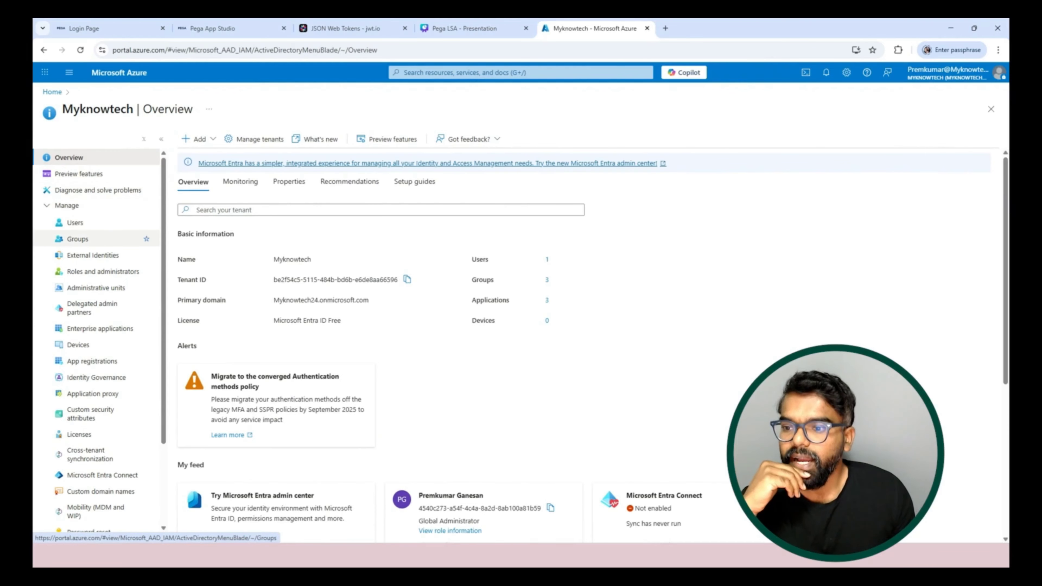
click(101, 328)
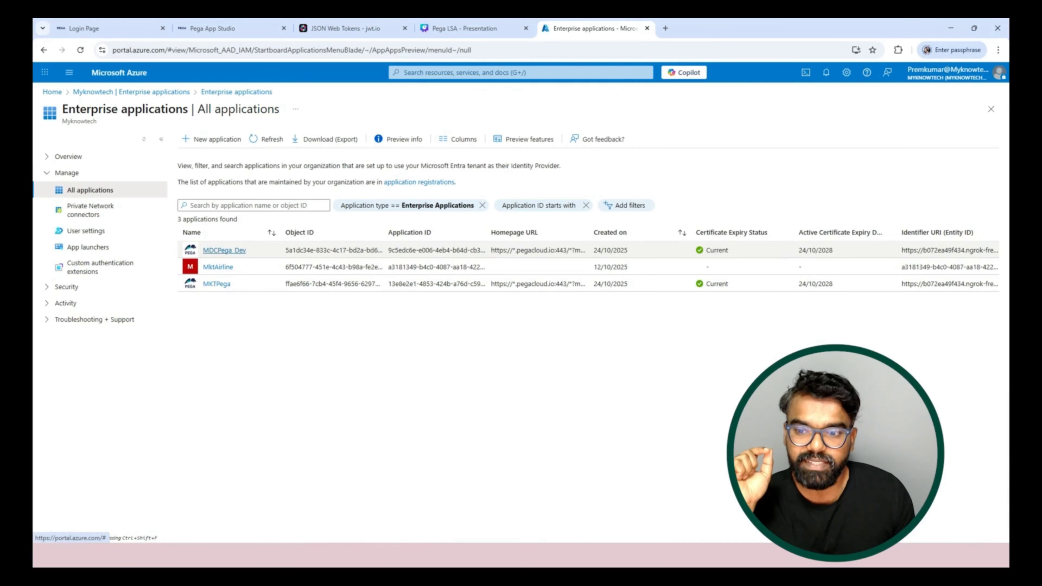
click(224, 250)
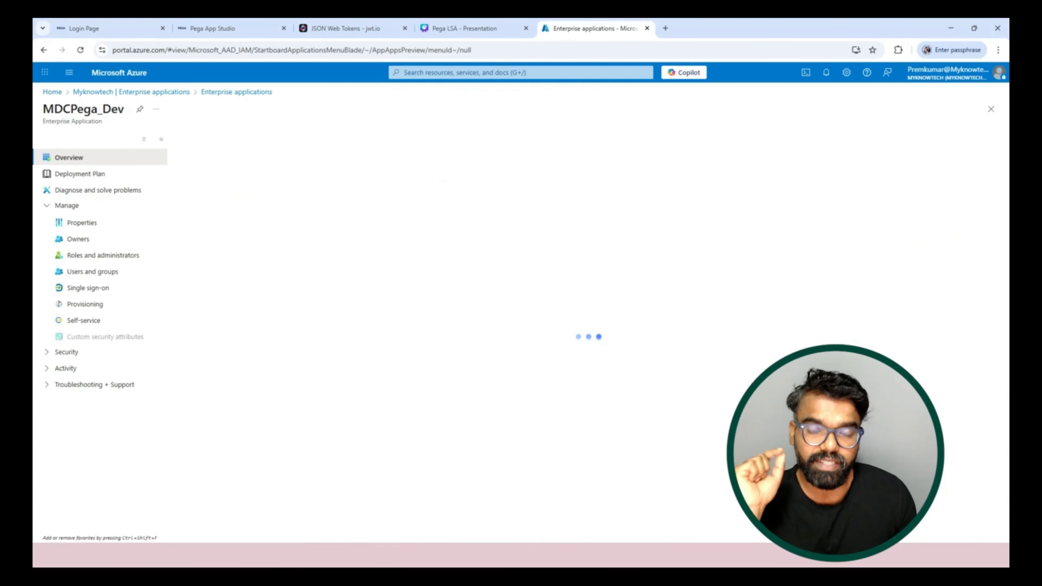
click(131, 91)
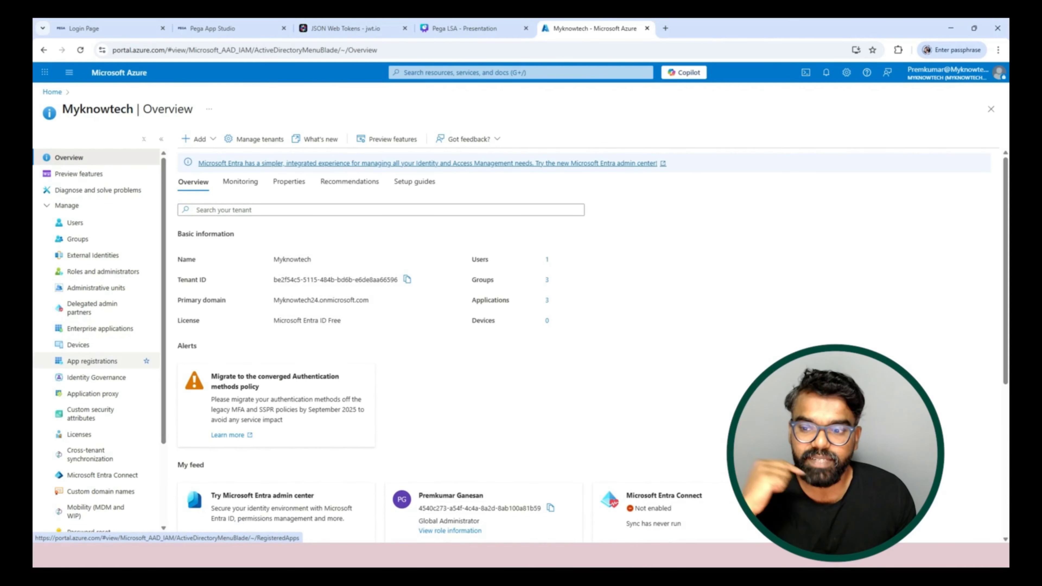
- Open the MDCPega_Dev app registration from the list of all registered applications
click(92, 361)
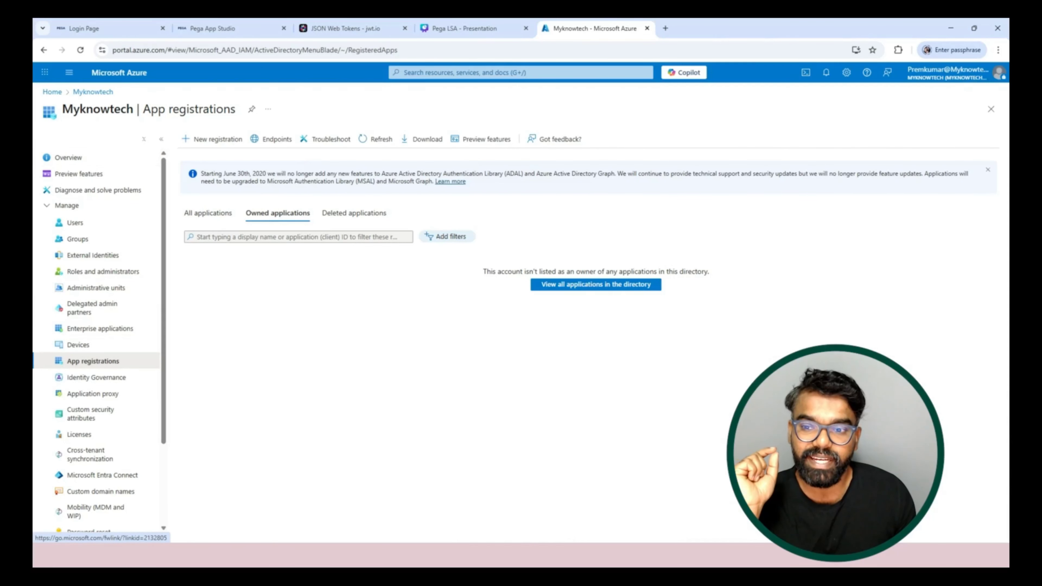
click(207, 212)
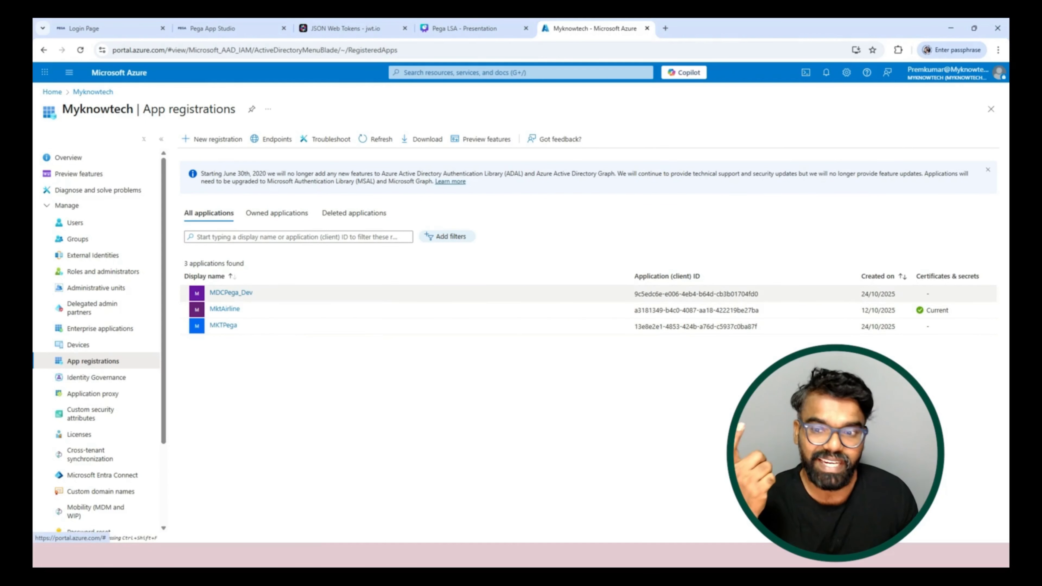
click(230, 292)
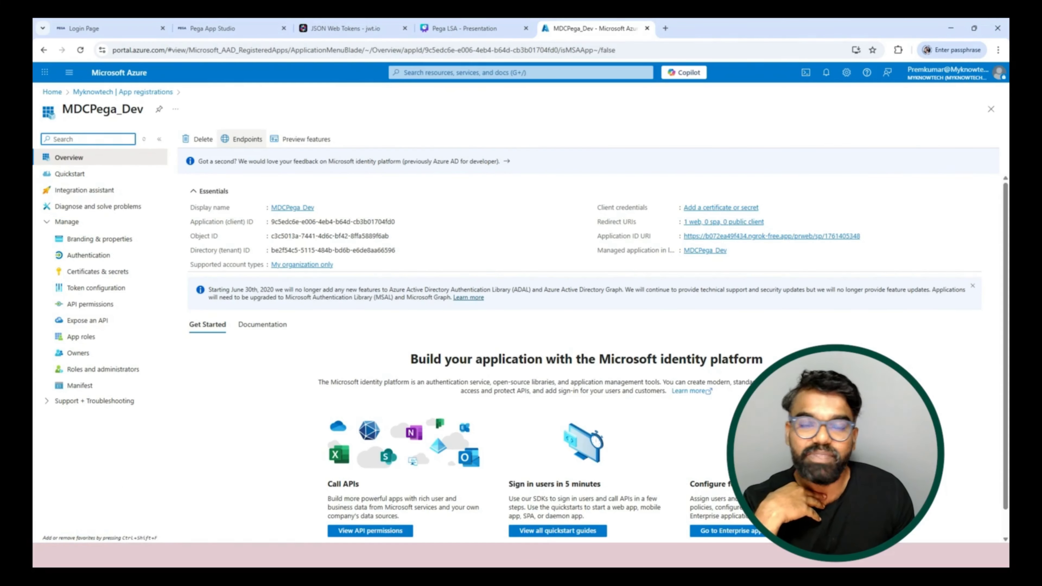
- Show the endpoints of MDCPega_Dev and copy the OpenID Connect metadata document URL
click(242, 138)
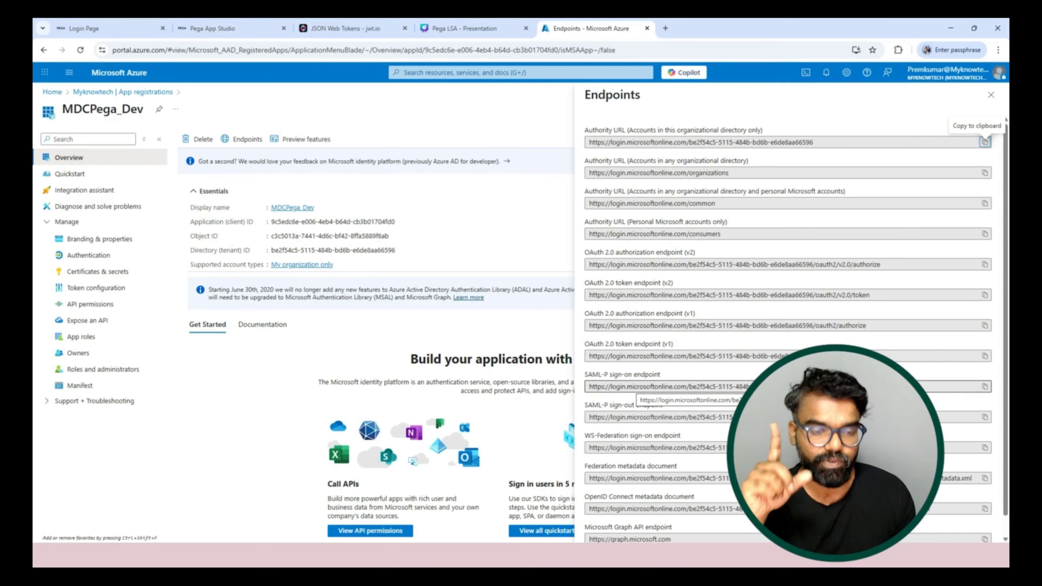
scroll(677, 386, down, 1)
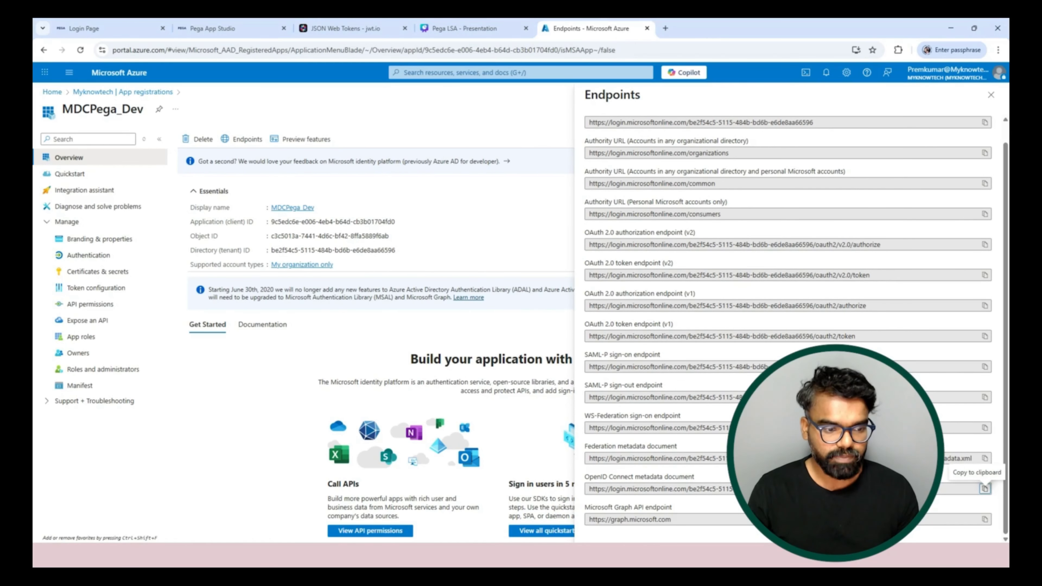
click(985, 489)
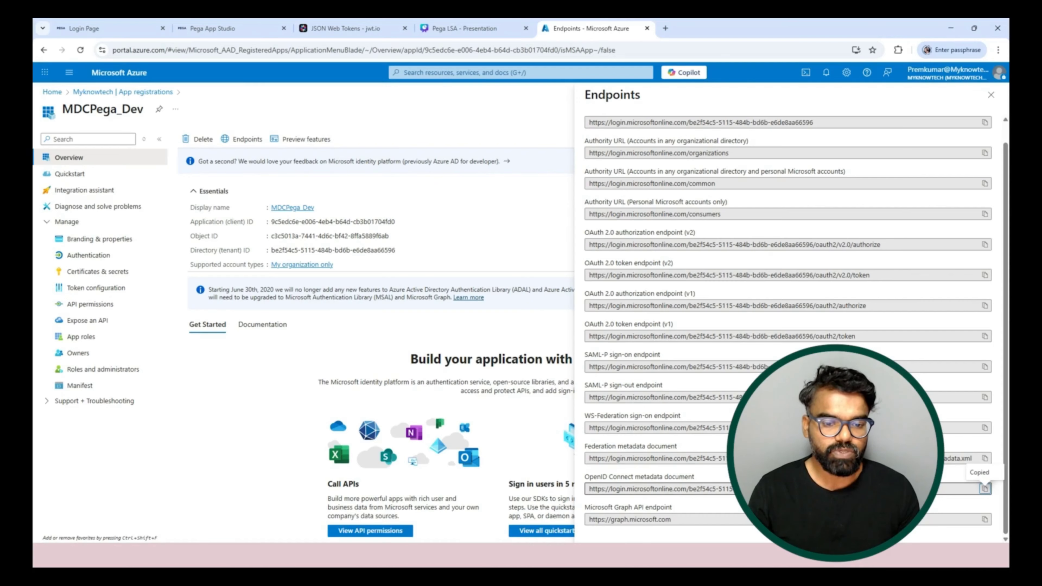
drag(589, 488, 726, 489)
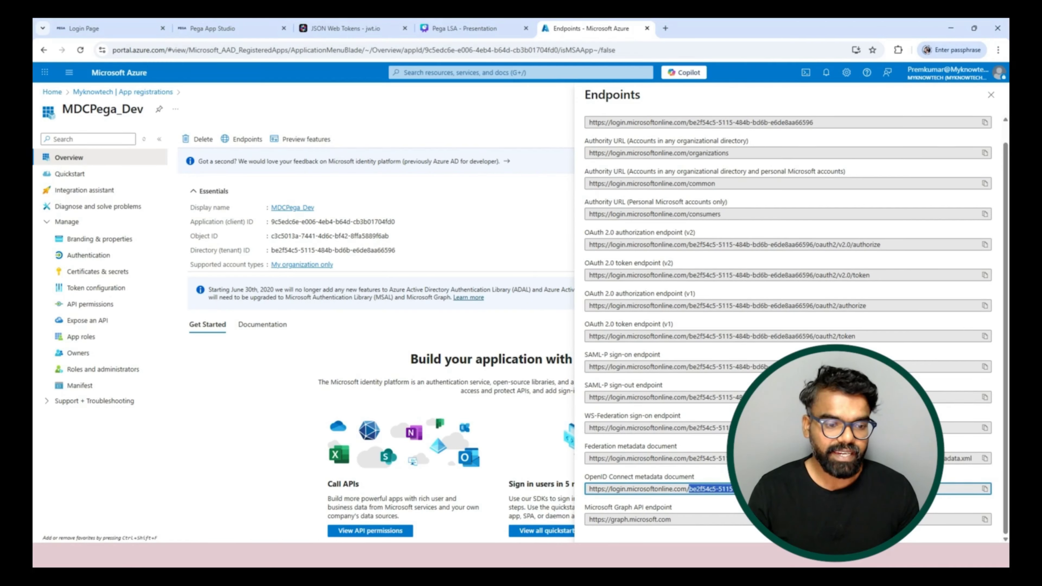
click(817, 488)
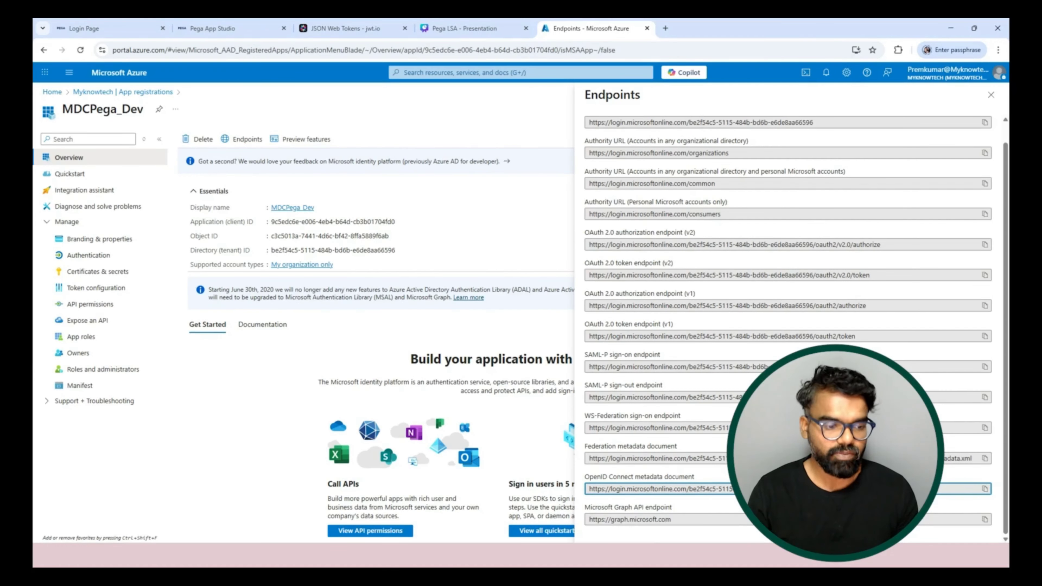
click(985, 489)
click(985, 489)
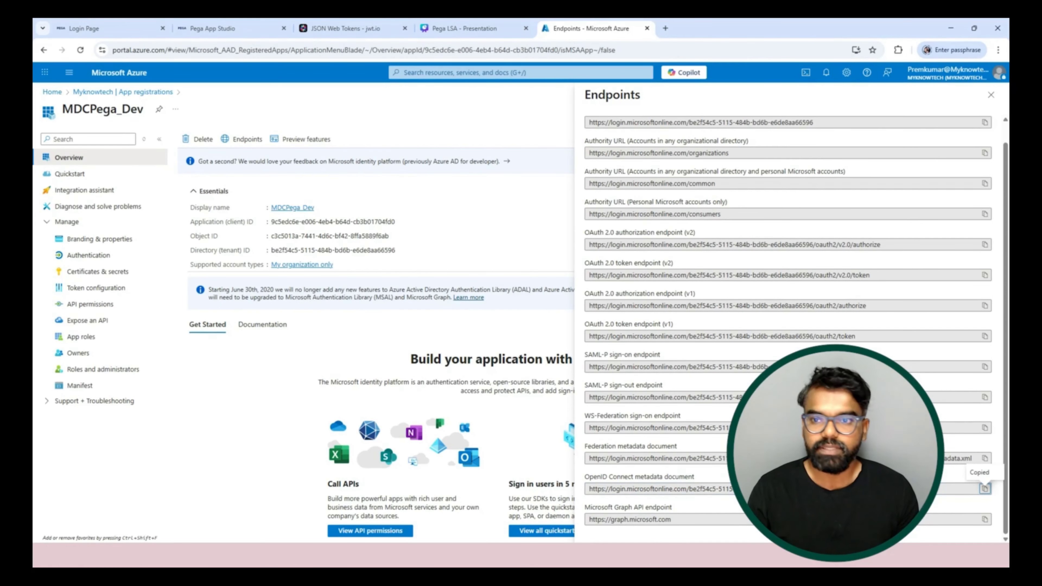
- Switch to Pega App Studio and import the identity provider metadata from the copied URL
click(230, 28)
click(380, 305)
key(ctrl+v)
click(432, 332)
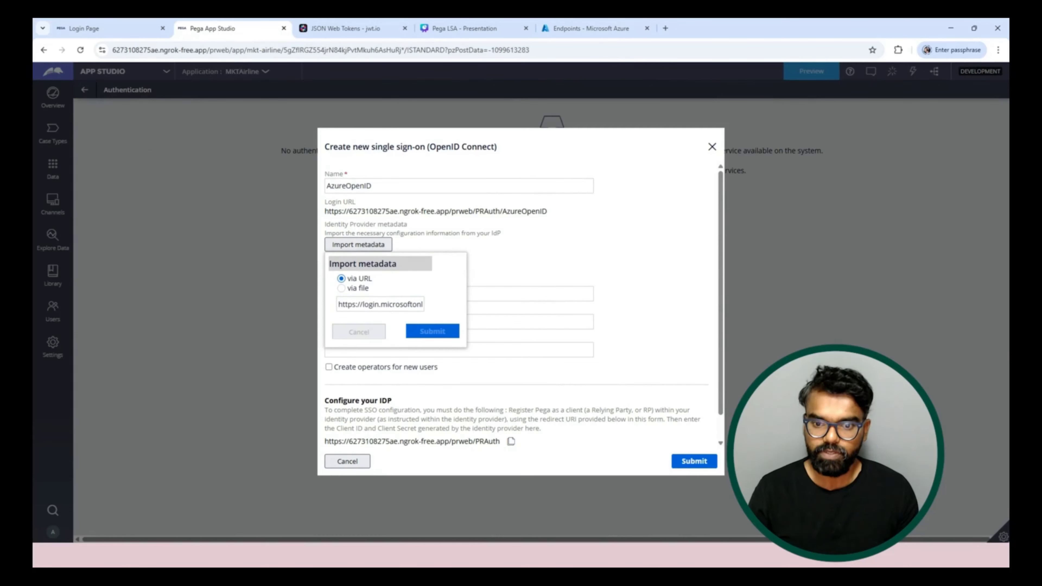
key(Return)
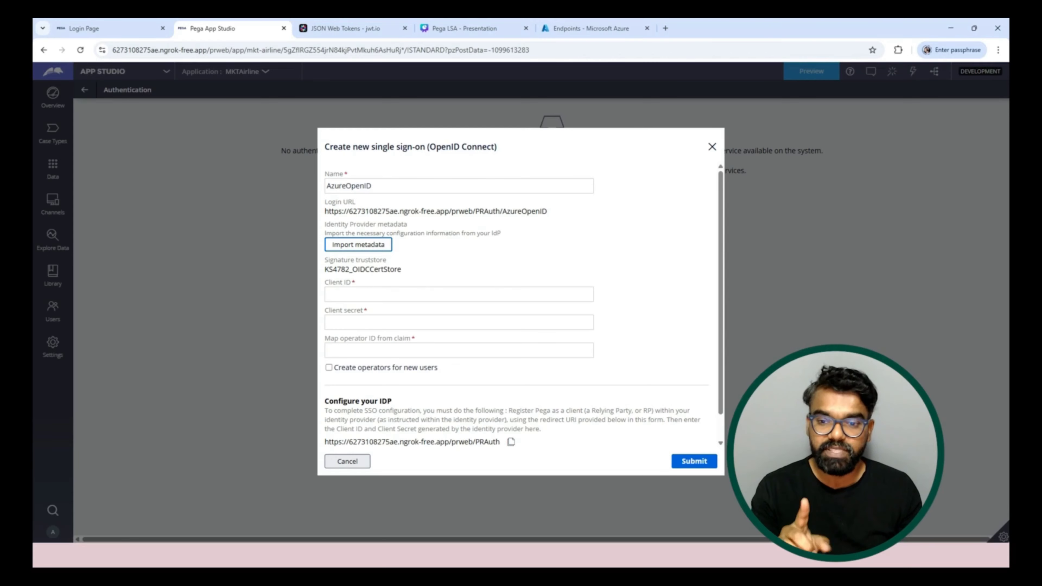
click(327, 294)
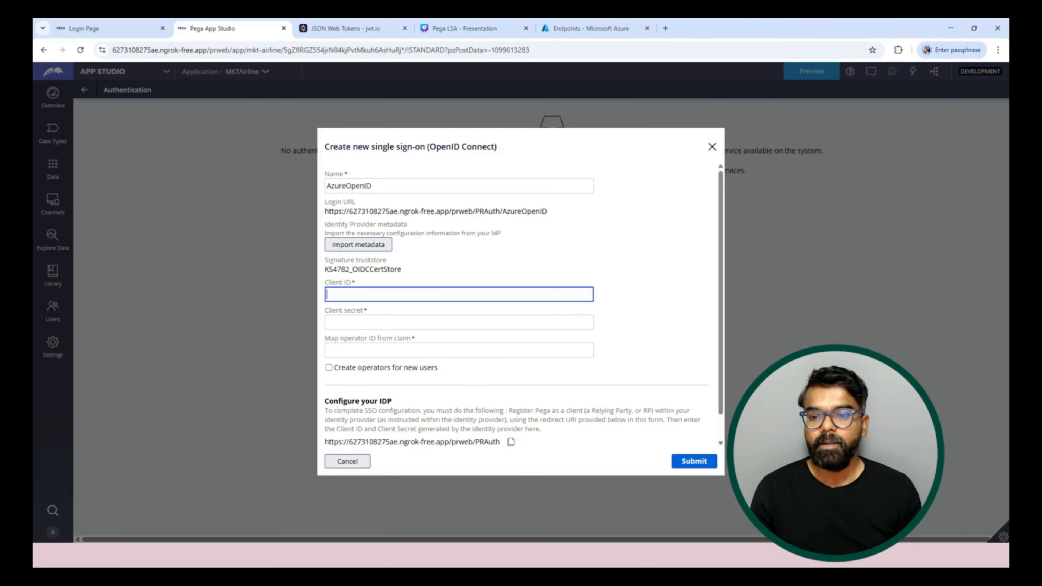
click(328, 322)
click(327, 295)
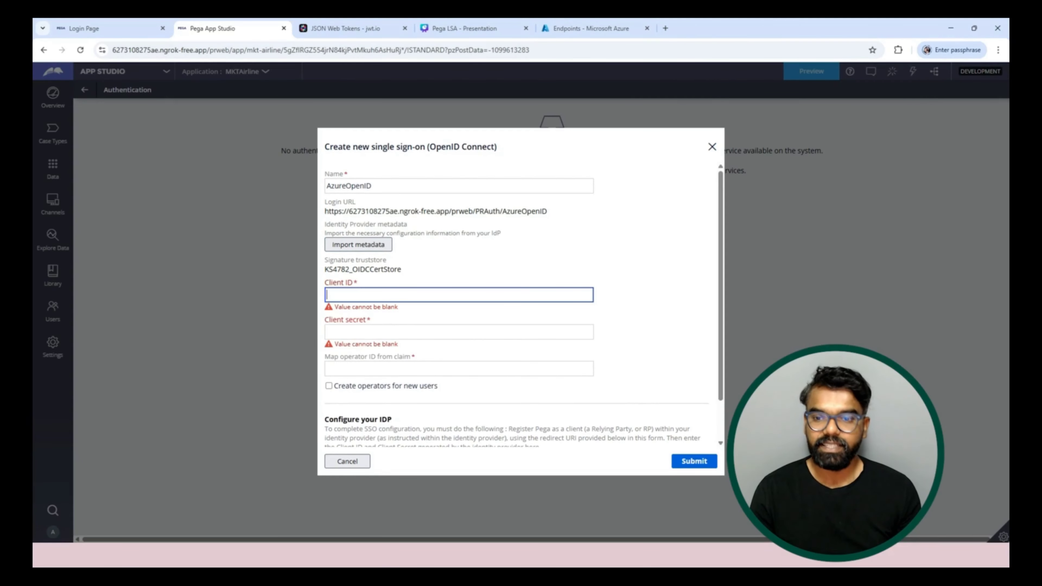
- Switch to Microsoft Azure and add a client secret to MDCPega_Dev with the description Pega OpenID
click(591, 29)
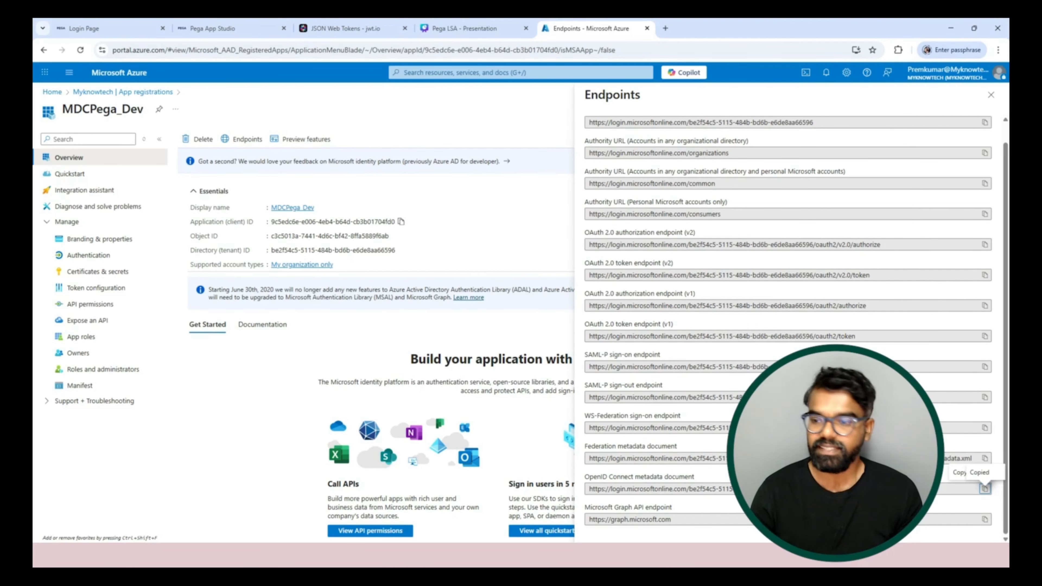
click(99, 271)
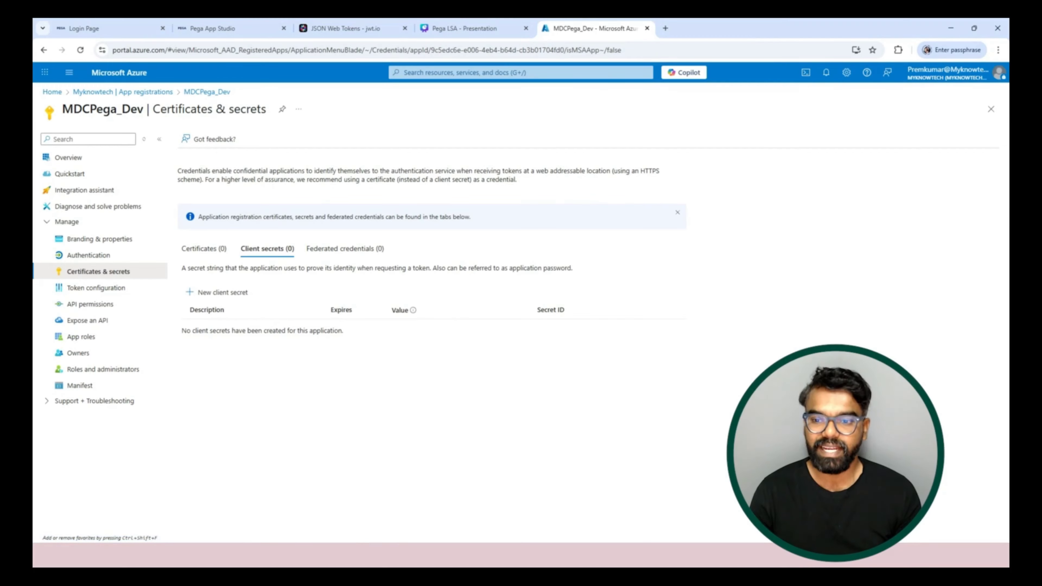
click(218, 293)
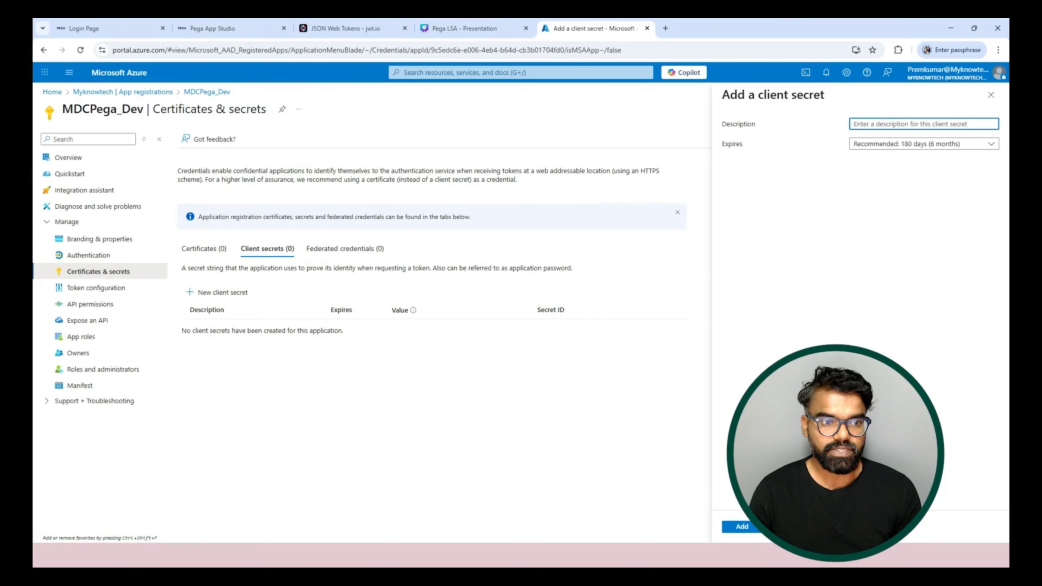
text(Pega OpenID)
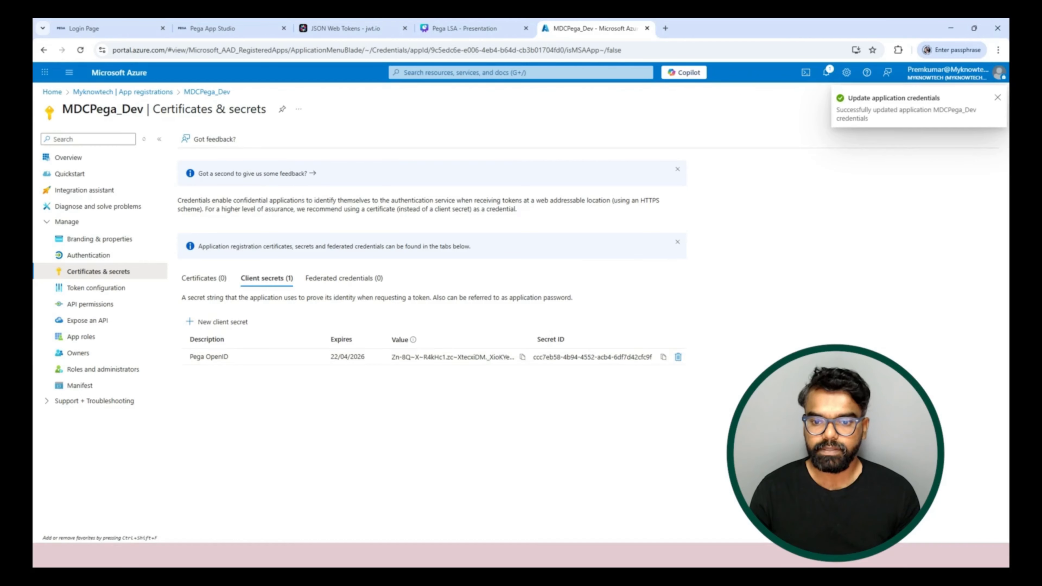
- Copy the value of the Pega OpenID secret and paste it as the client secret in Pega App Studio's single sign-on form
click(523, 356)
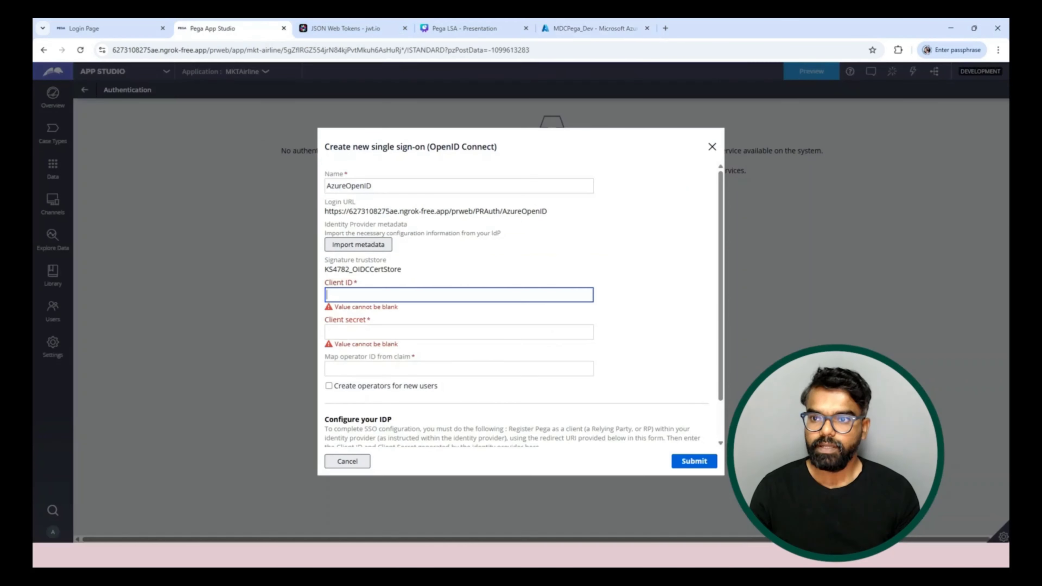
click(213, 28)
click(458, 331)
key(ctrl+v)
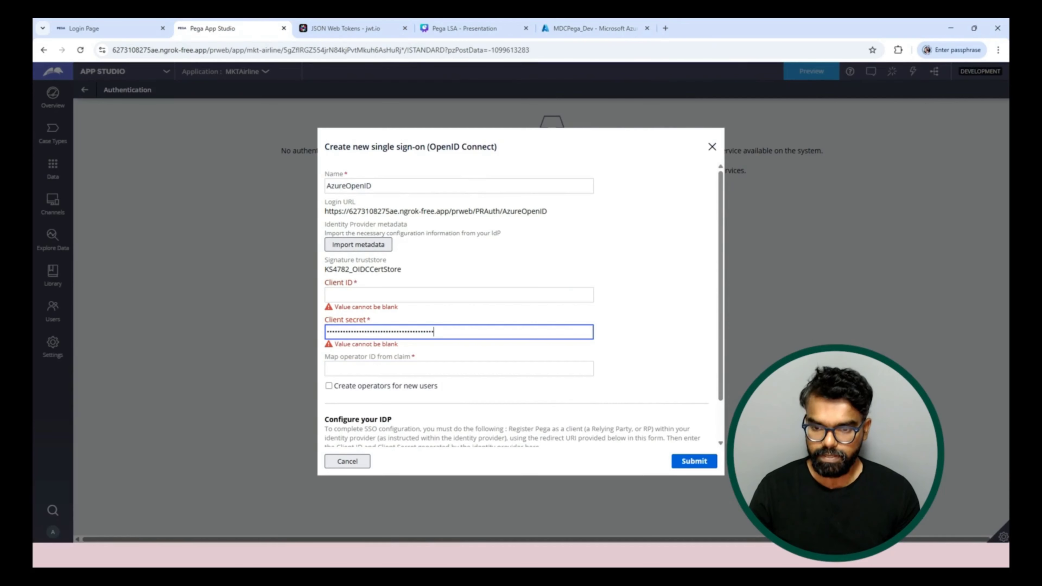
- Copy the application (client) ID from the MDCPega_Dev overview in Microsoft Azure and paste it as the Client ID in Pega App Studio
click(595, 28)
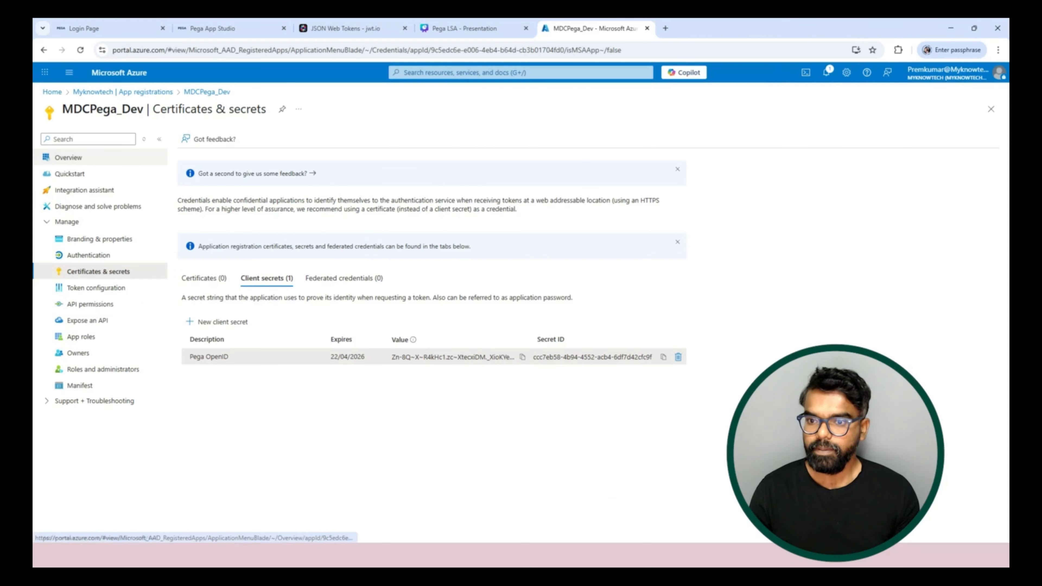
click(69, 157)
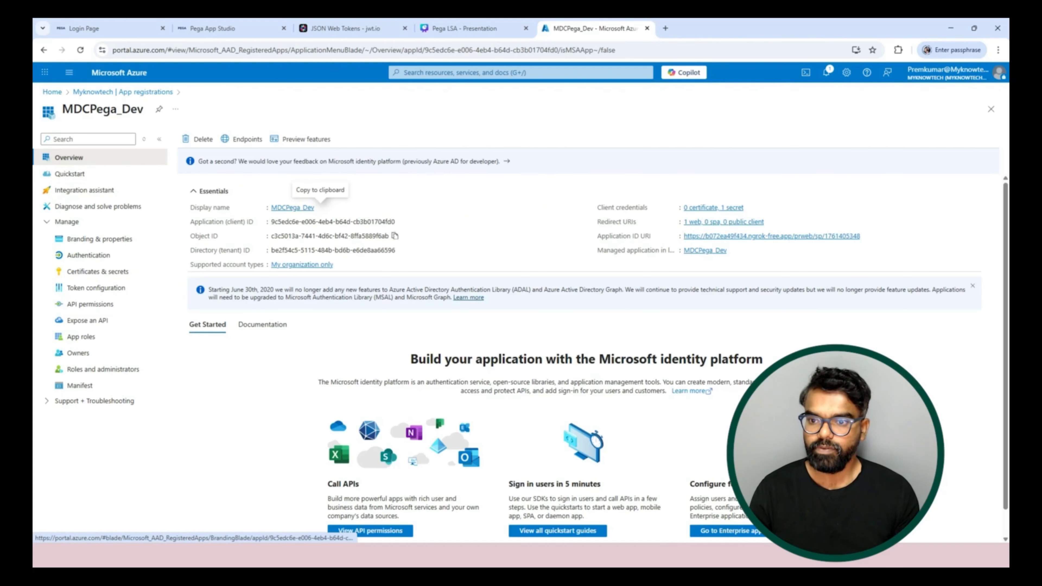
click(401, 222)
click(213, 28)
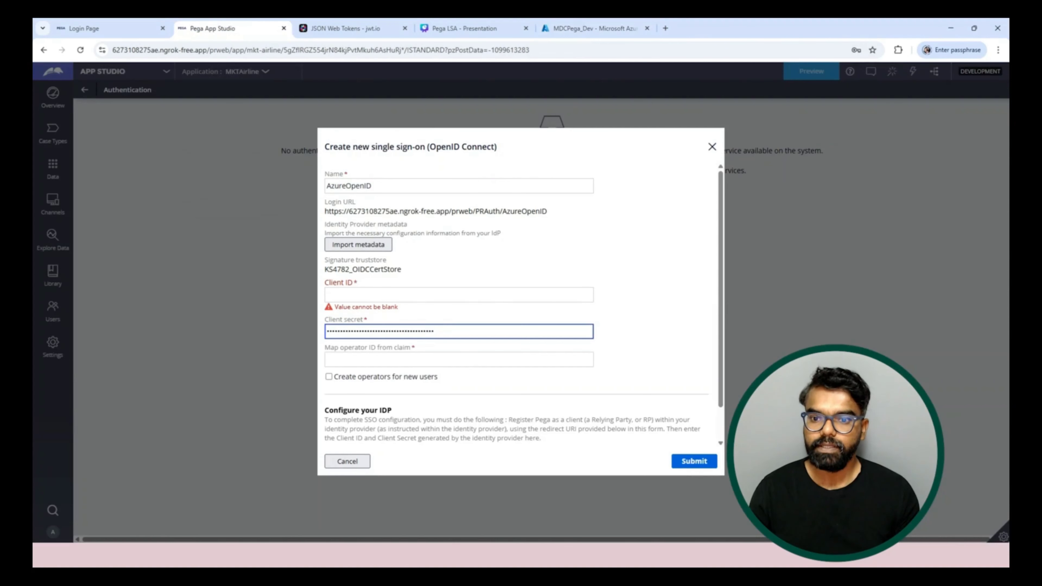
click(459, 295)
key(ctrl+v)
- Map the operator ID from the claim {email}
click(459, 356)
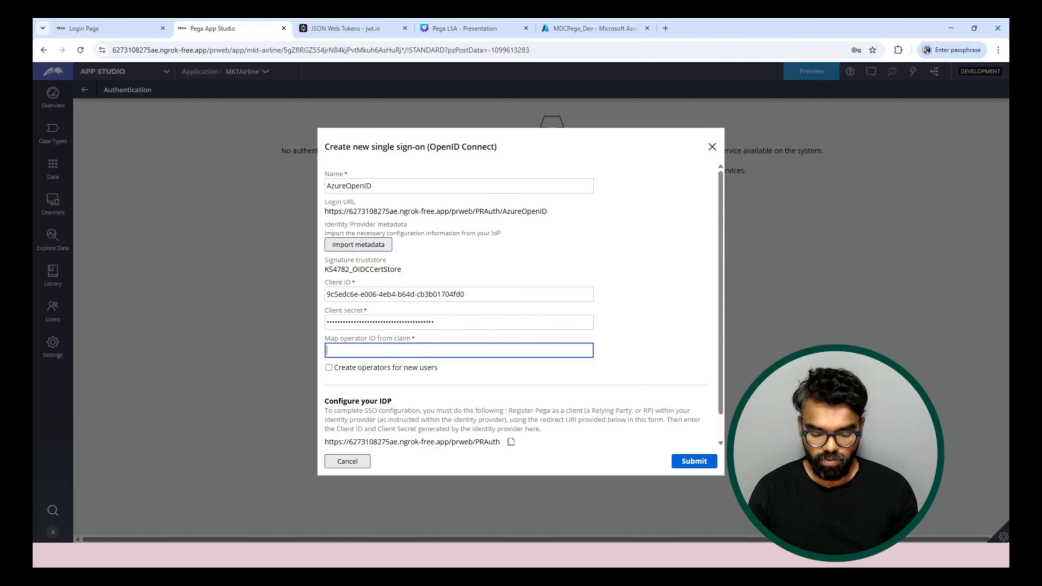
text({em)
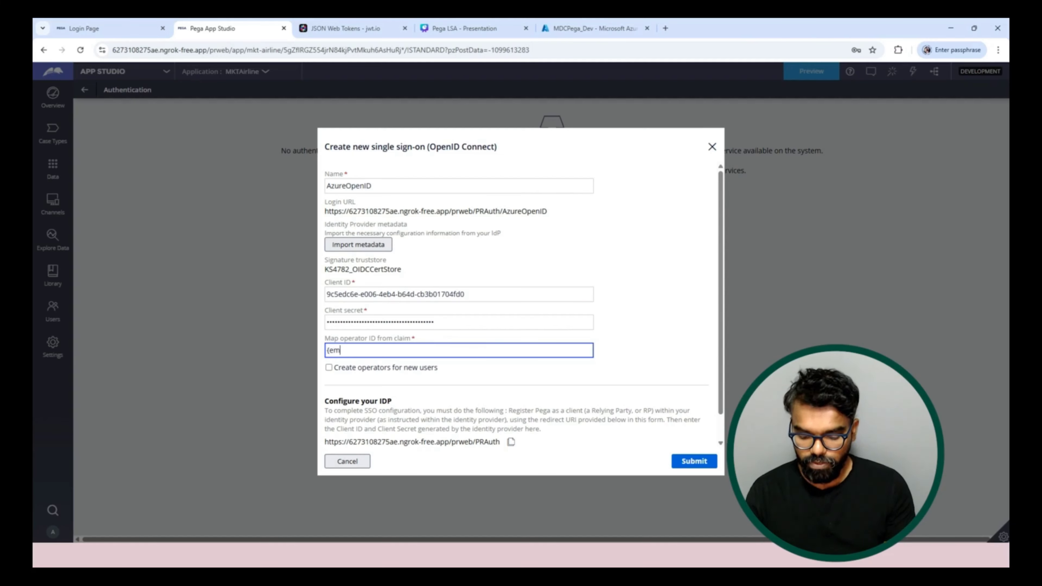
text(ail})
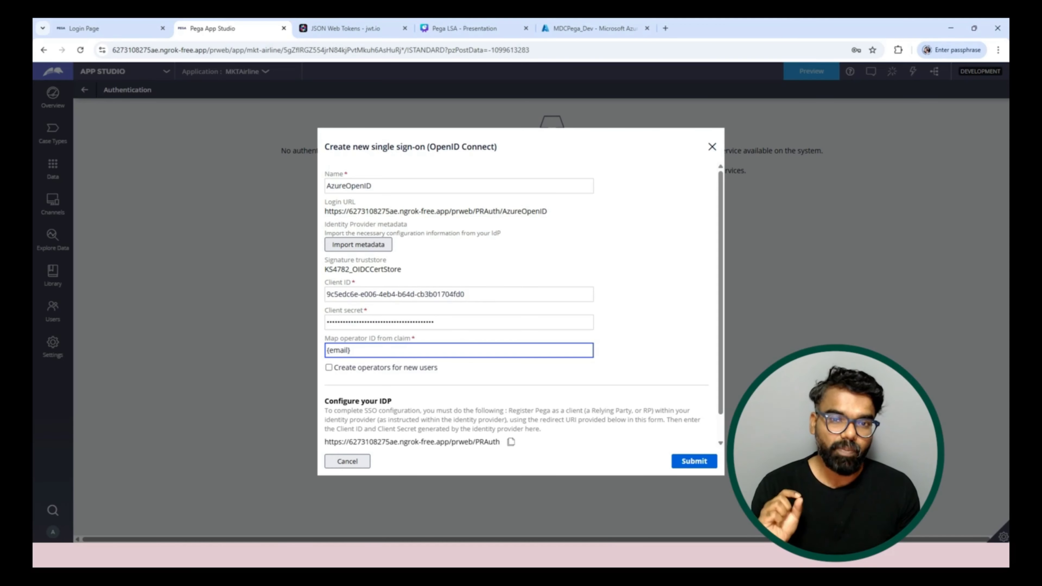
- Enable creating operators for new users and give them the access role MKTAirline:Authors
click(329, 368)
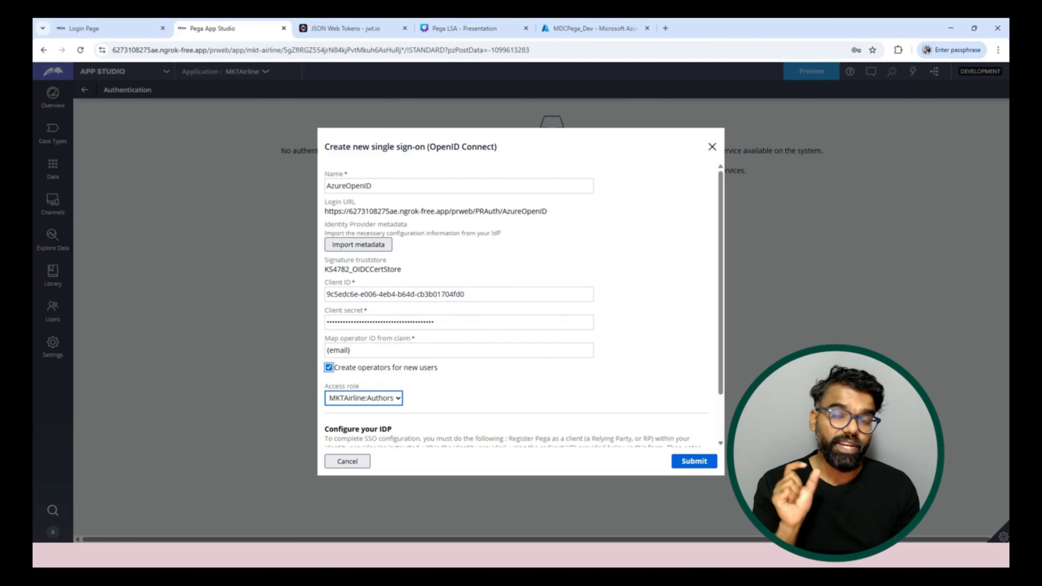
click(363, 398)
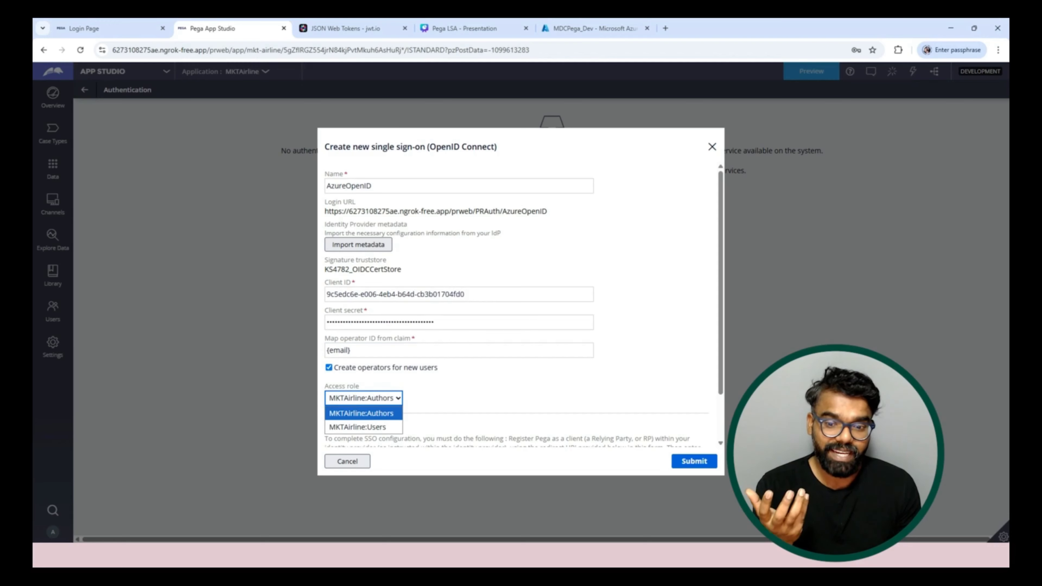
key(Return)
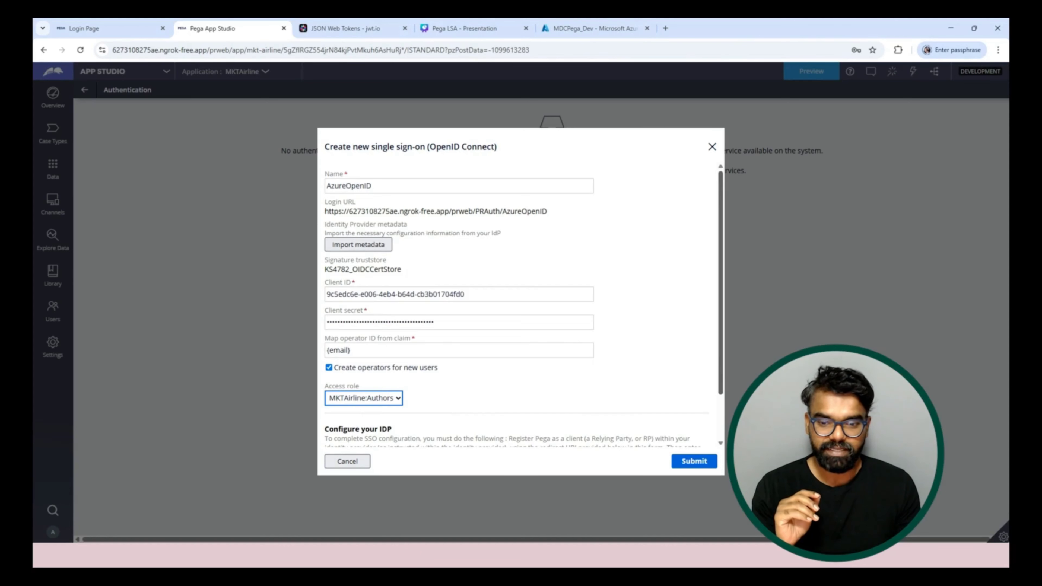
- Copy the form's redirect URI ending in /prweb/PRAuth, add it to MDCPega_Dev's web redirect URIs in Microsoft Azure, and save
scroll(521, 304, down, 2)
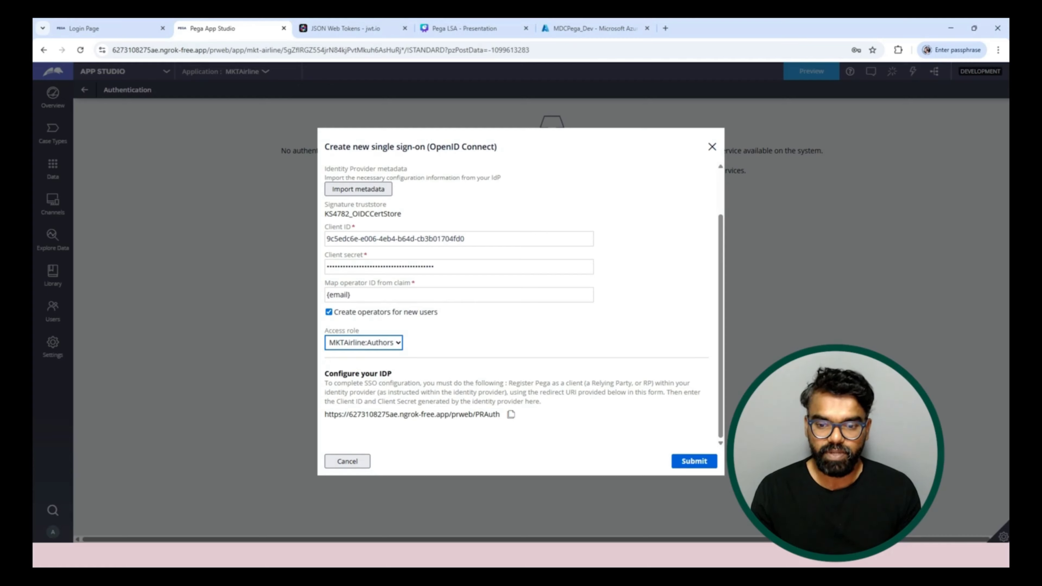
click(511, 414)
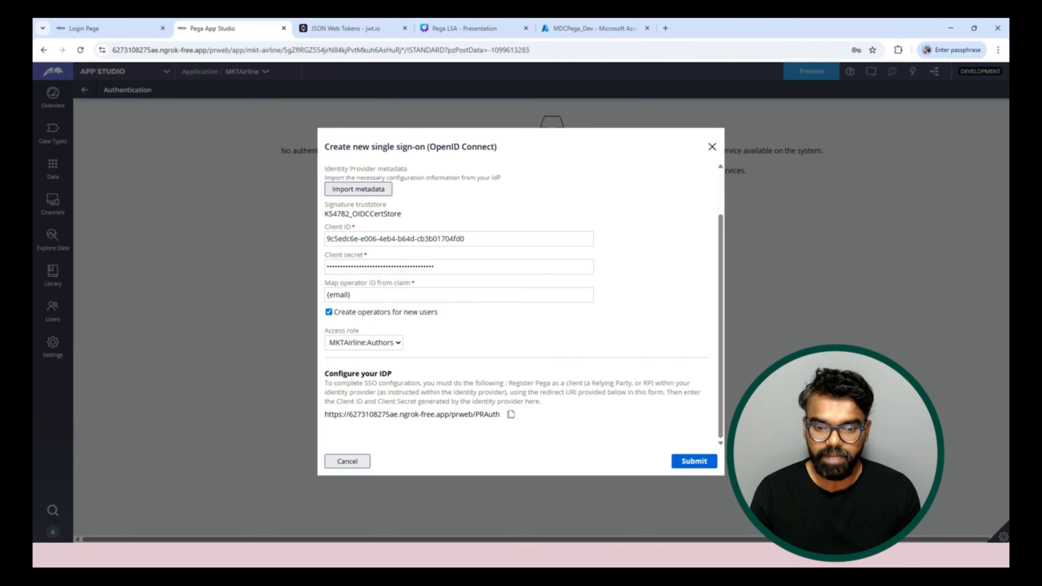
click(595, 28)
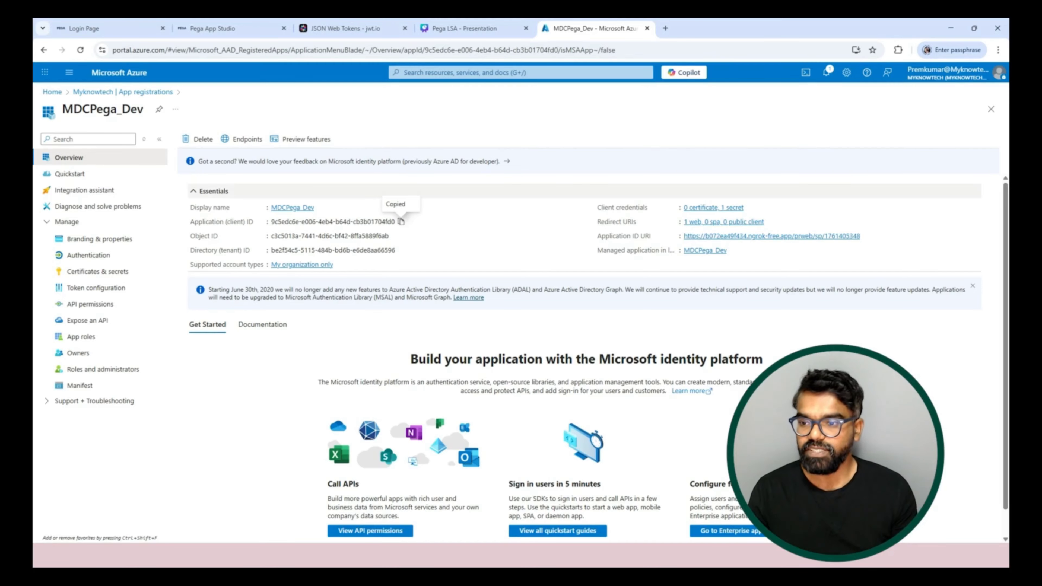
click(89, 254)
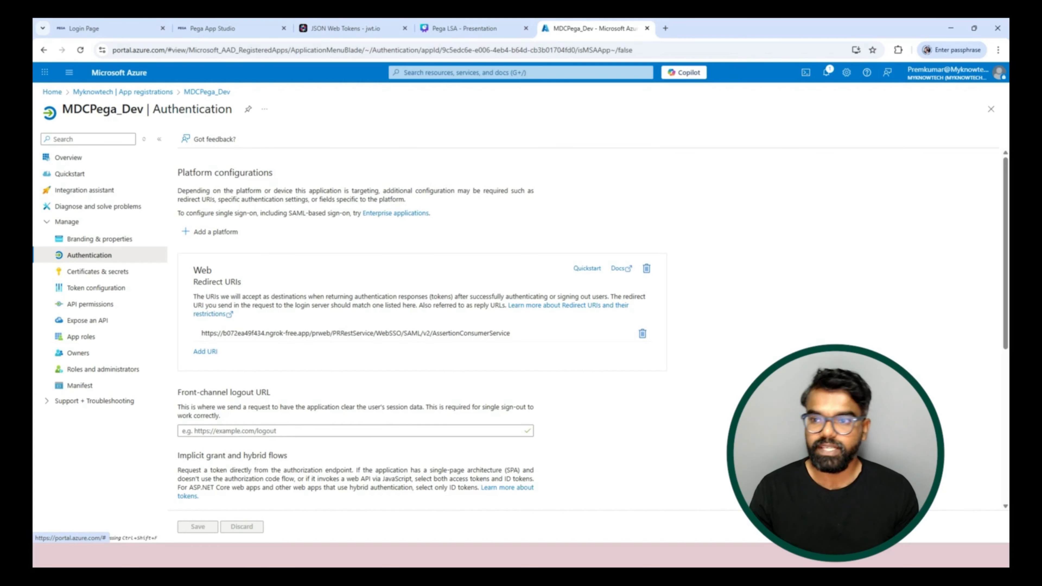
click(205, 352)
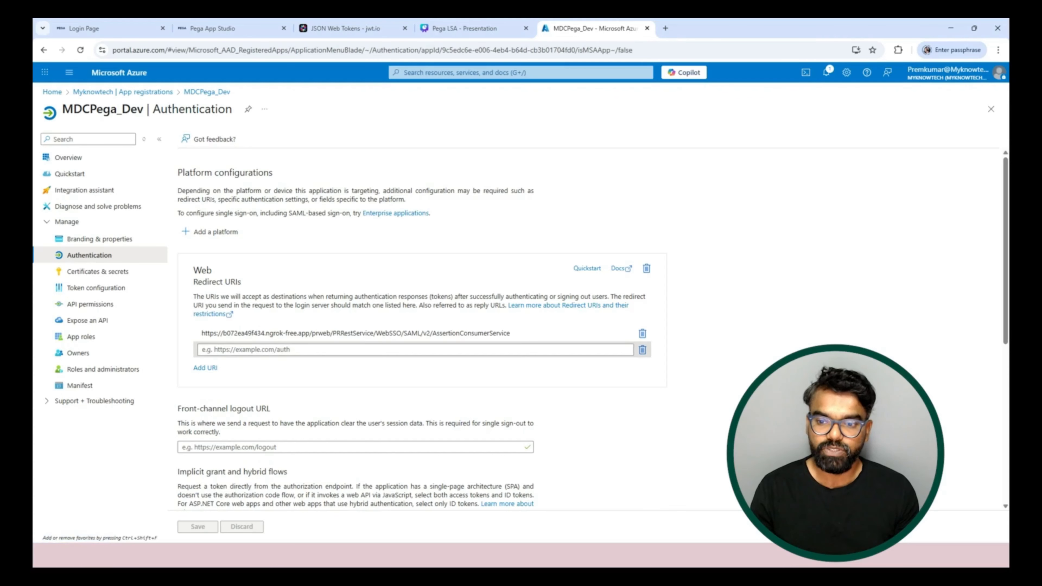
click(222, 28)
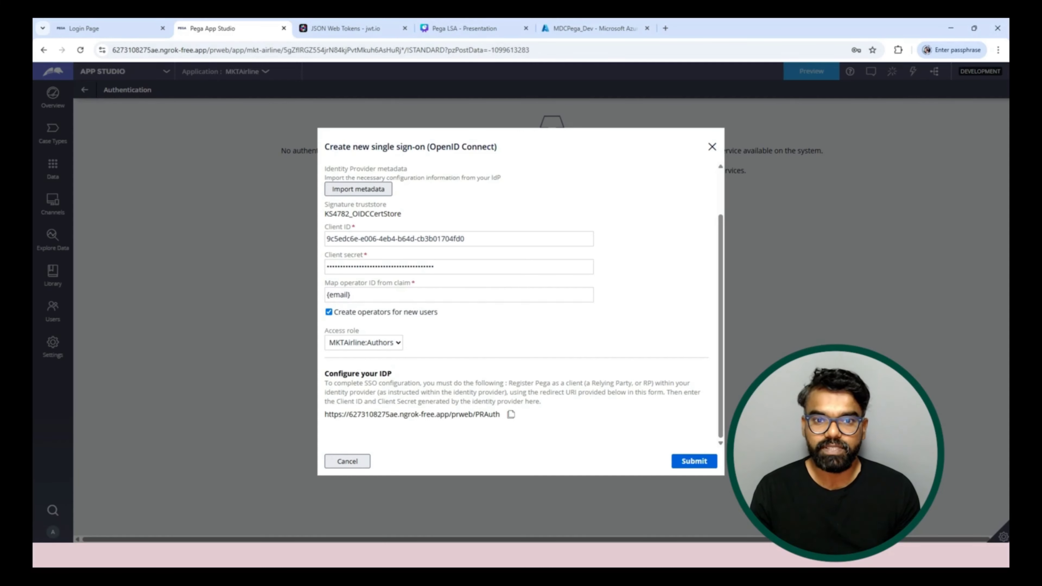
click(595, 28)
click(415, 349)
key(ctrl+v)
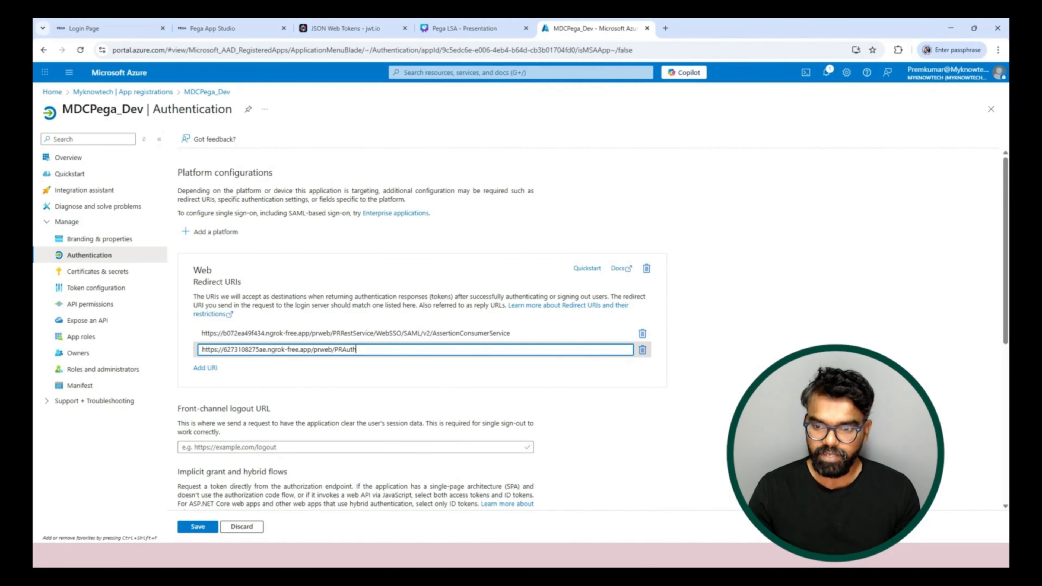
click(220, 432)
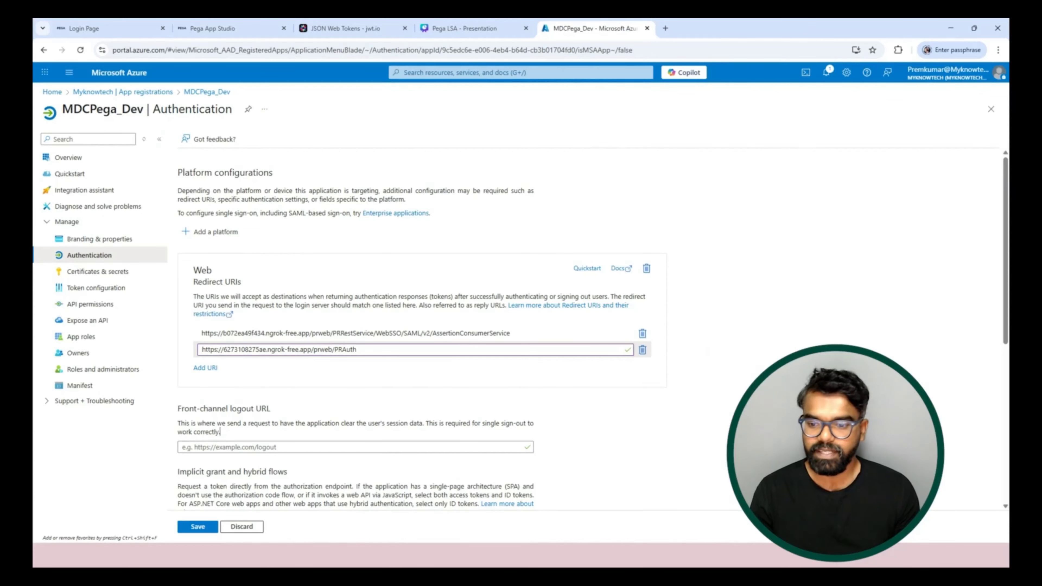
click(198, 526)
- Switch to Pega App Studio, submit the AzureOpenID single sign-on form and copy the service's login URL
click(212, 28)
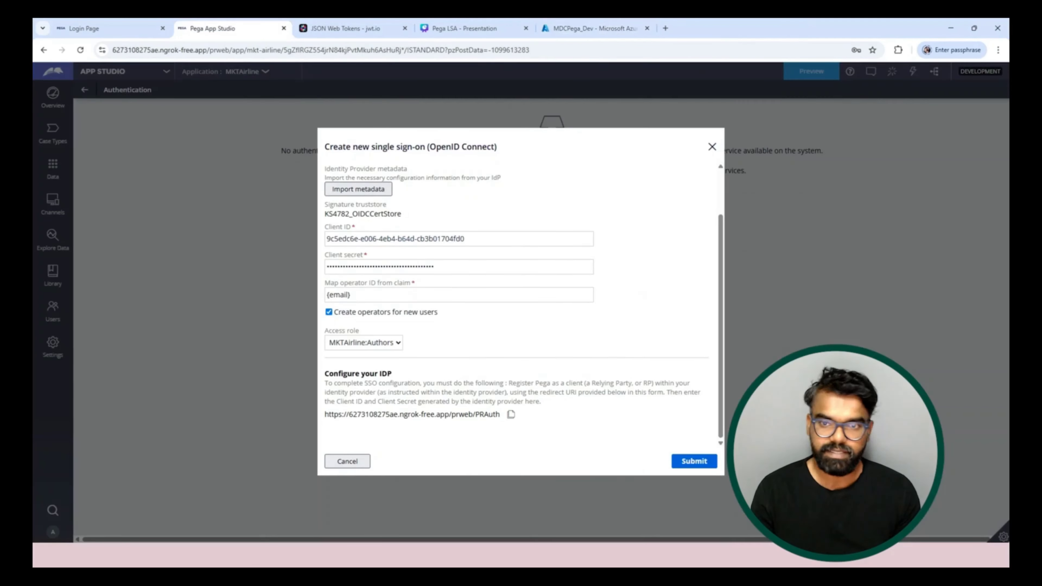
click(695, 462)
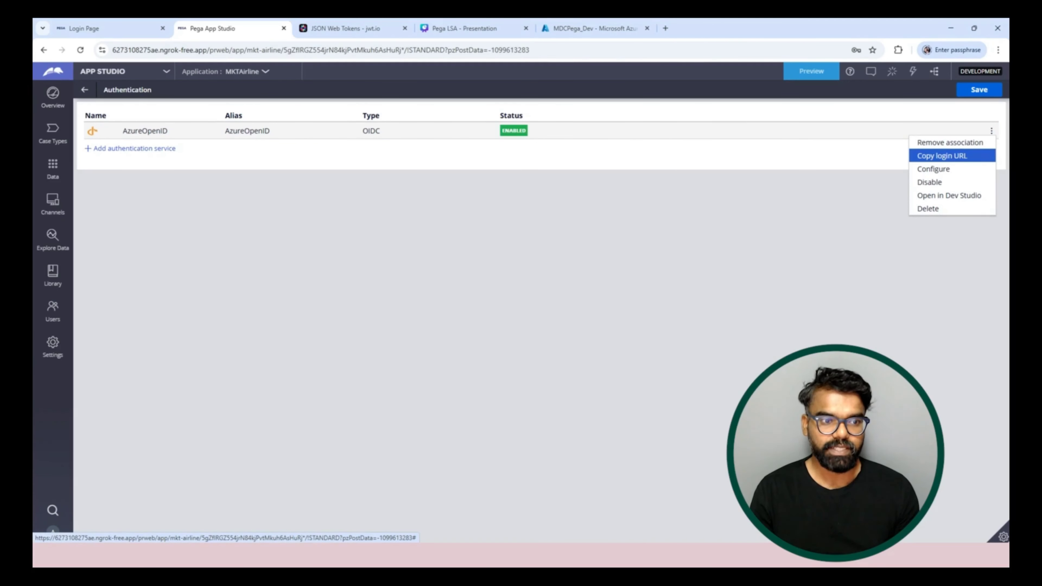
click(942, 155)
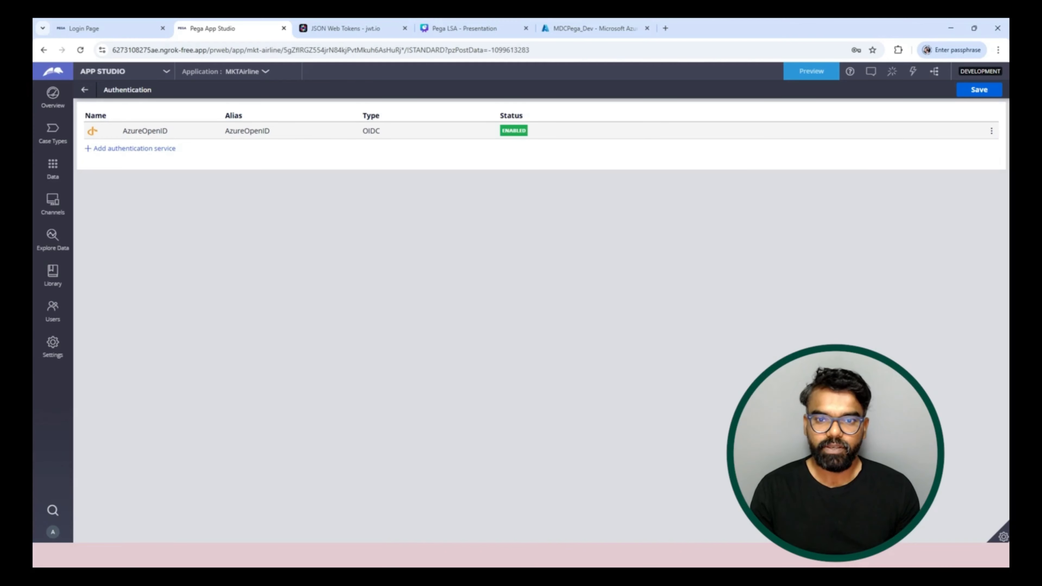
- Load the copied AzureOpenID login URL in a new incognito window to test the sign-on
click(998, 49)
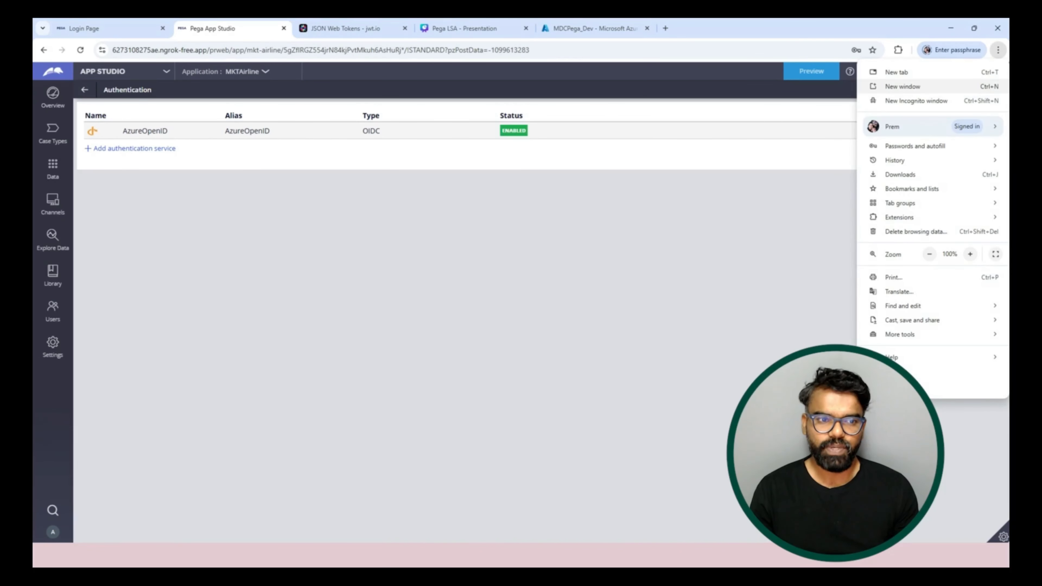
click(916, 100)
key(ctrl+v)
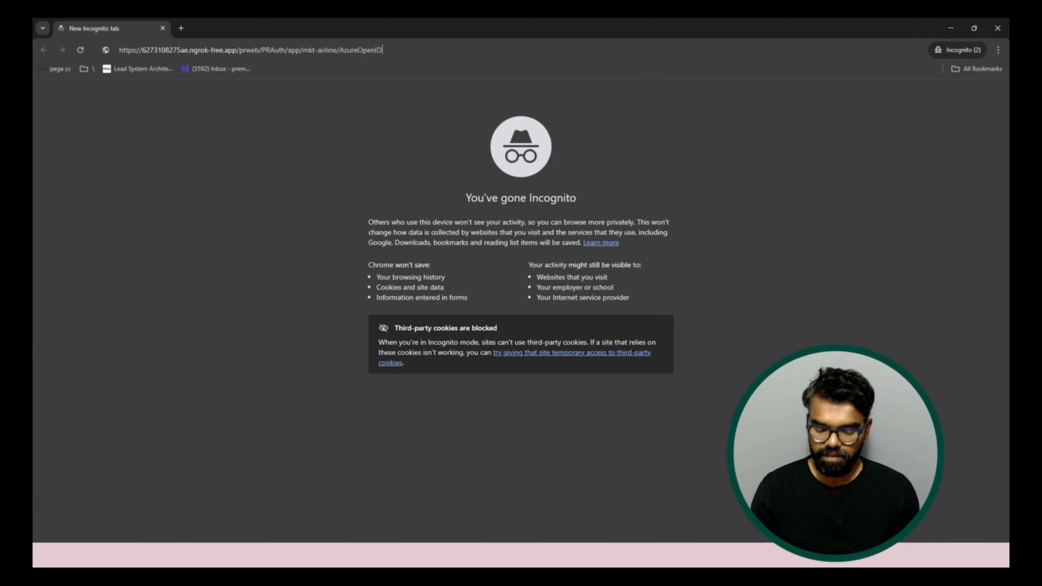
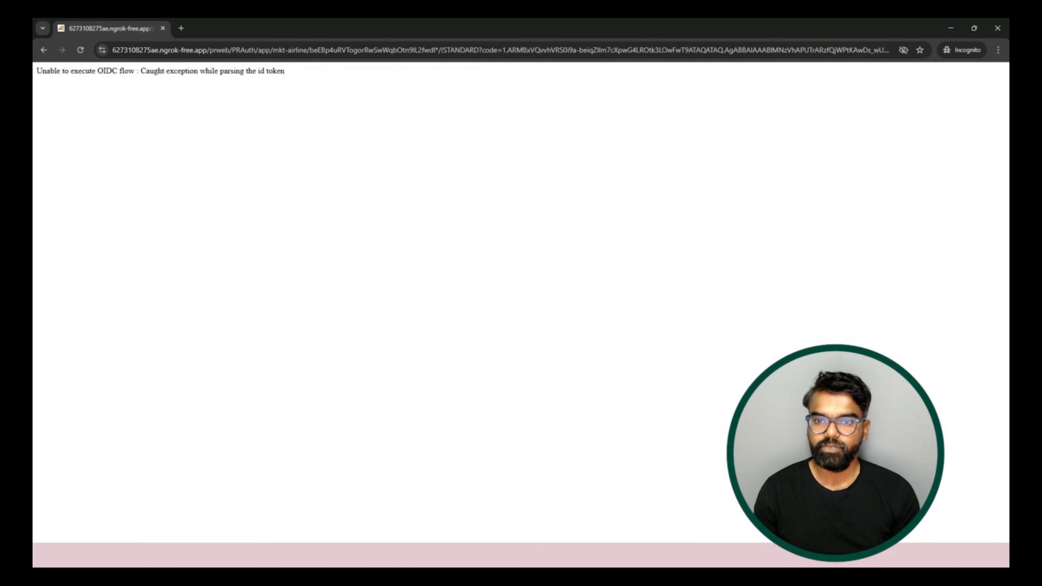
- Return to Pega App Studio, open the AzureOpenID authentication service in Dev Studio, and re-import its provider metadata via URL
mouse_move(714, 555)
click(658, 503)
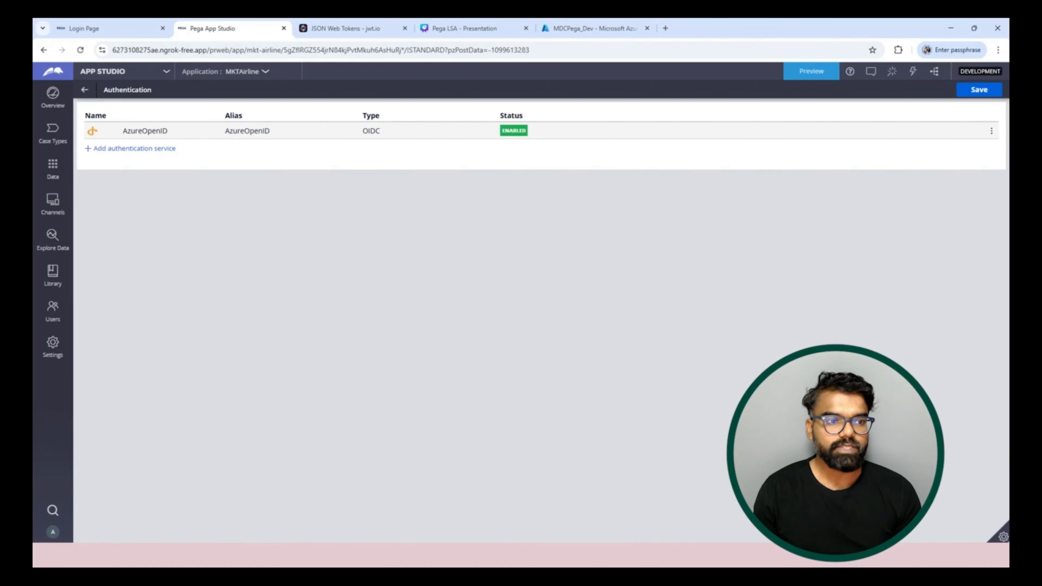
click(992, 130)
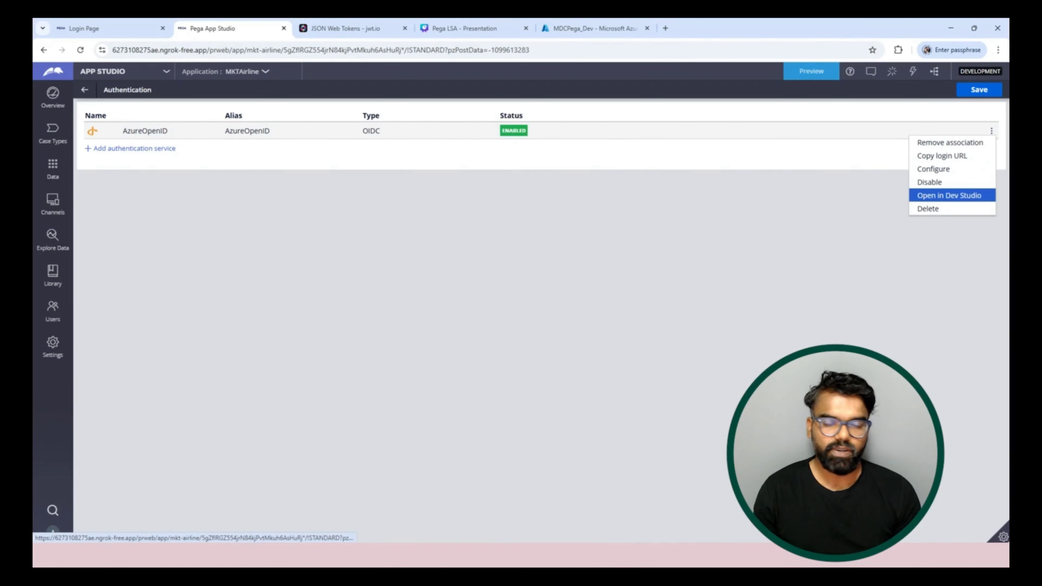
click(943, 196)
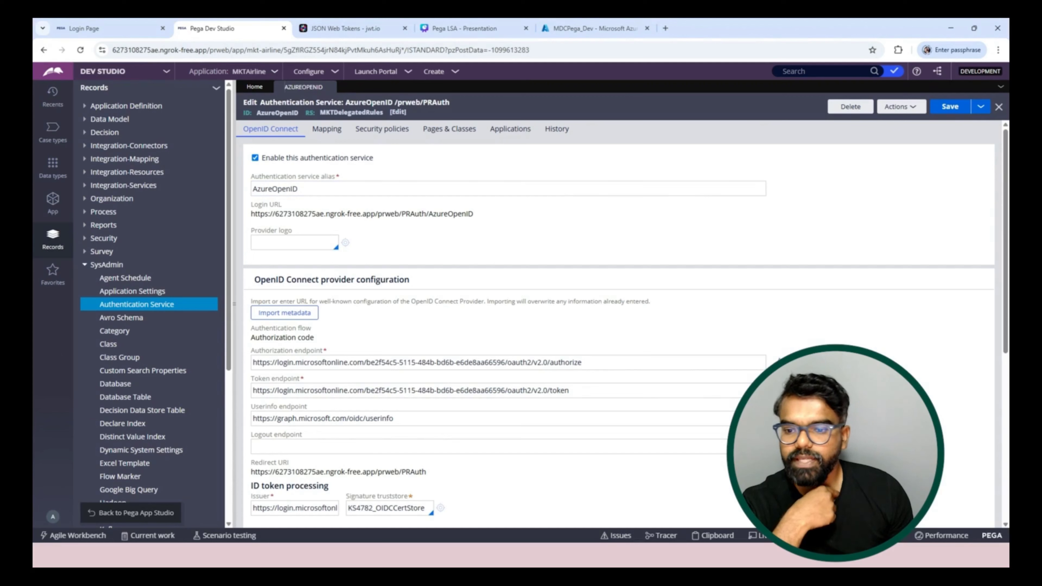
click(284, 313)
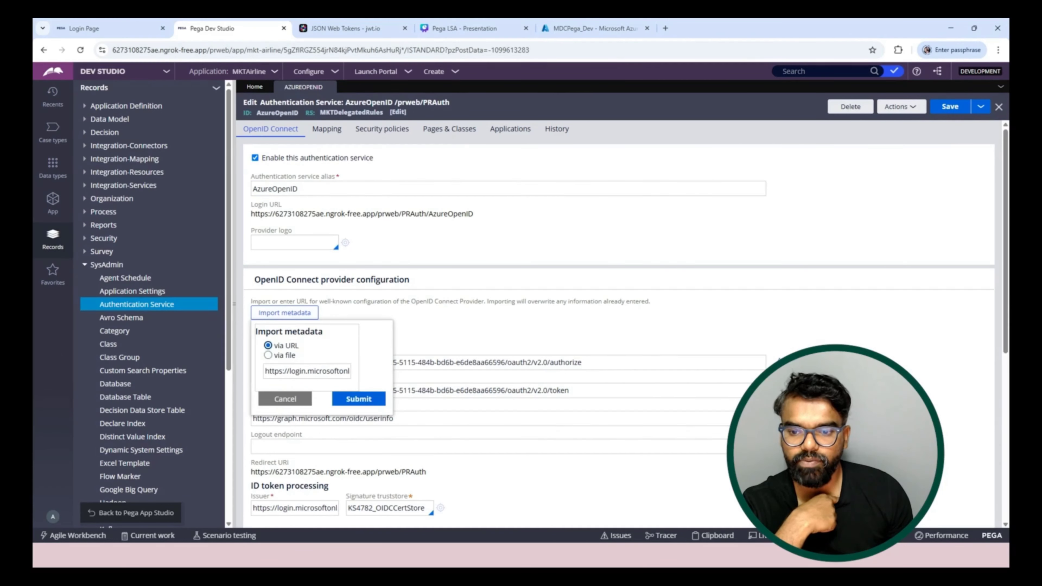
click(359, 399)
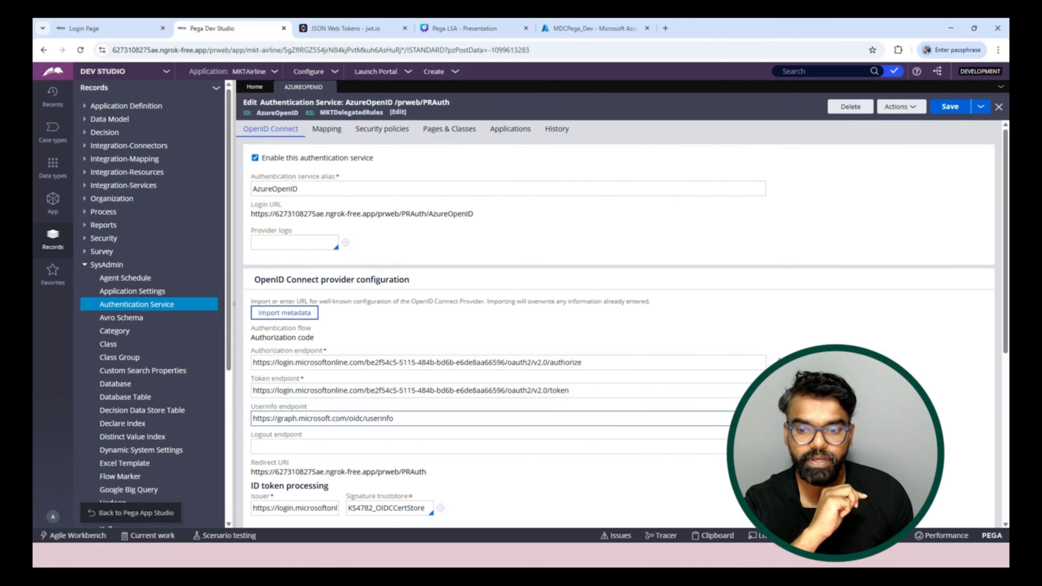
- Inspect the provider endpoints and the full Issuer value under ID token processing, comparing with the incognito login page
scroll(492, 402, down, 1)
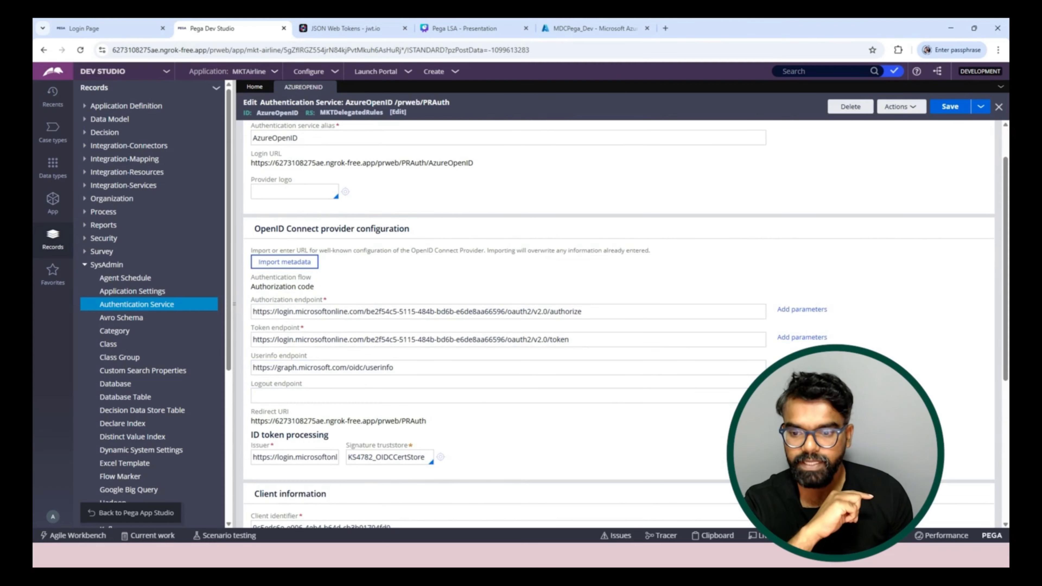
scroll(493, 308, down, 1)
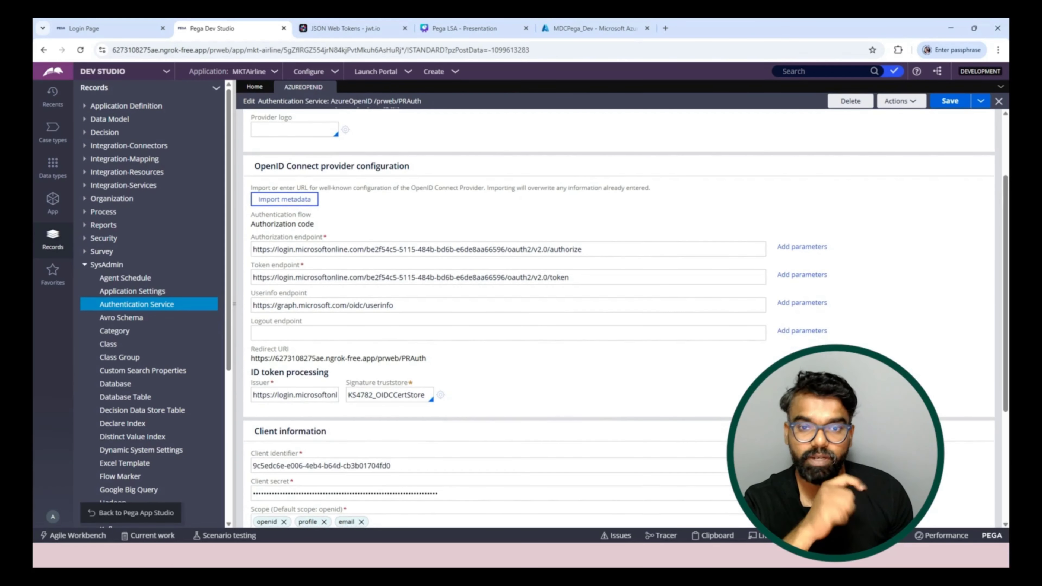
click(303, 395)
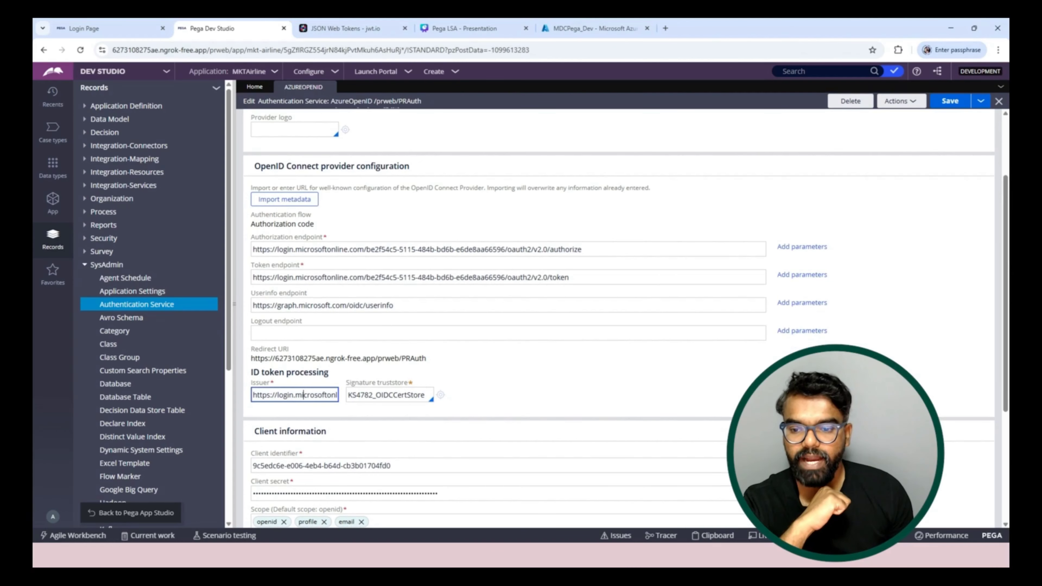
drag(283, 395, 324, 395)
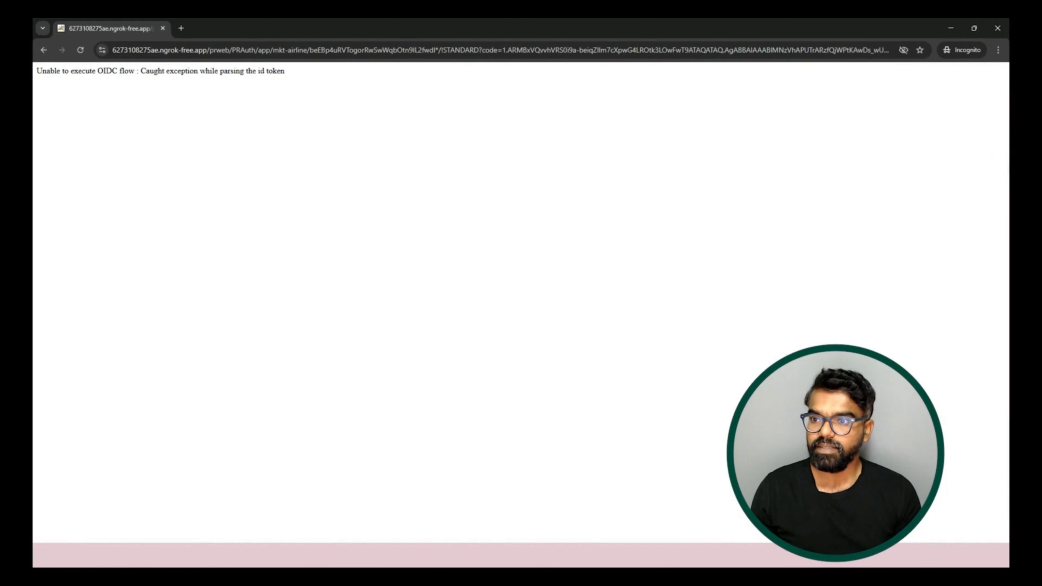
key(alt+Tab)
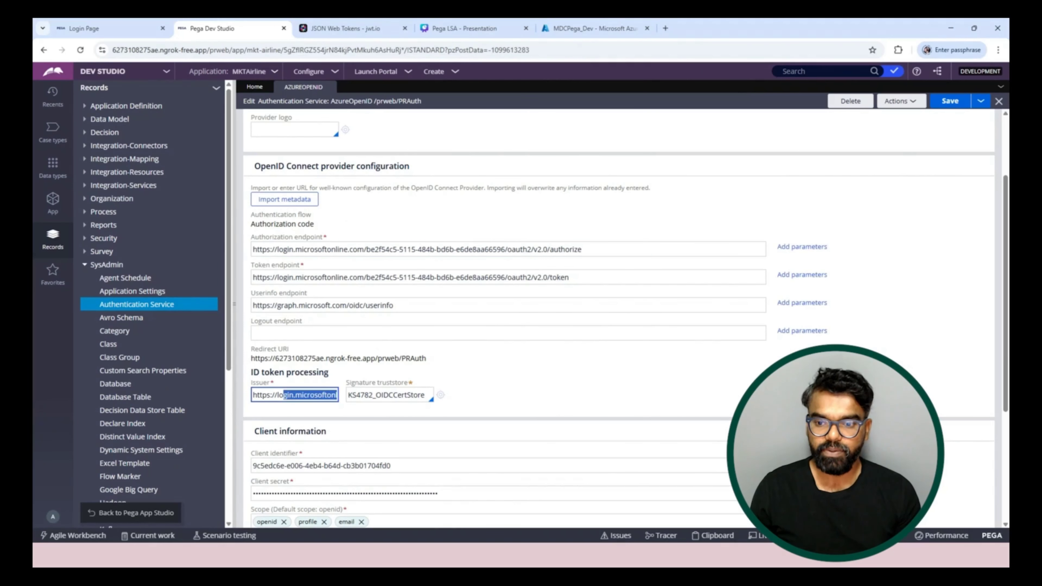
click(293, 395)
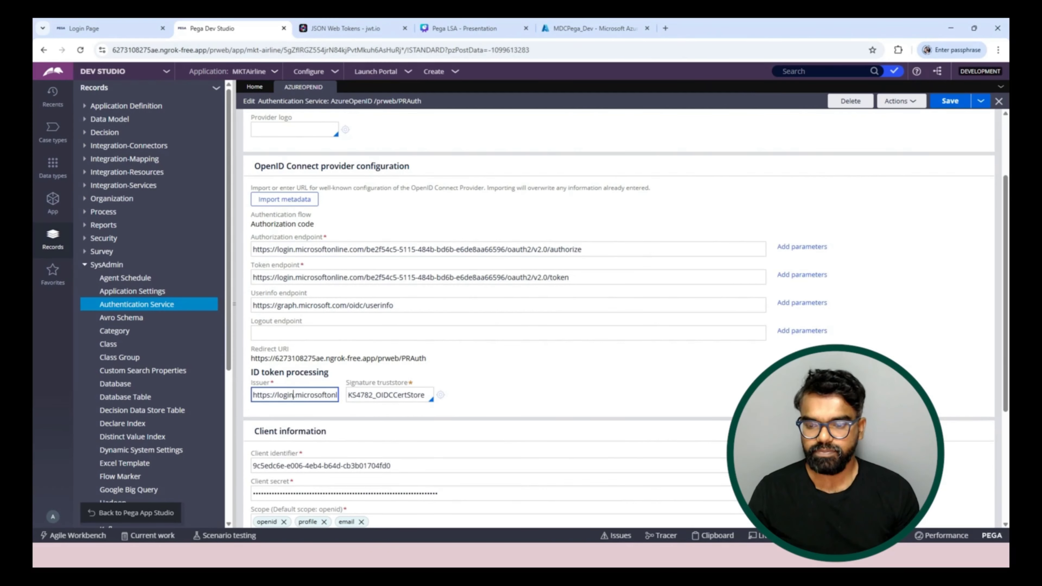
key(shift+End)
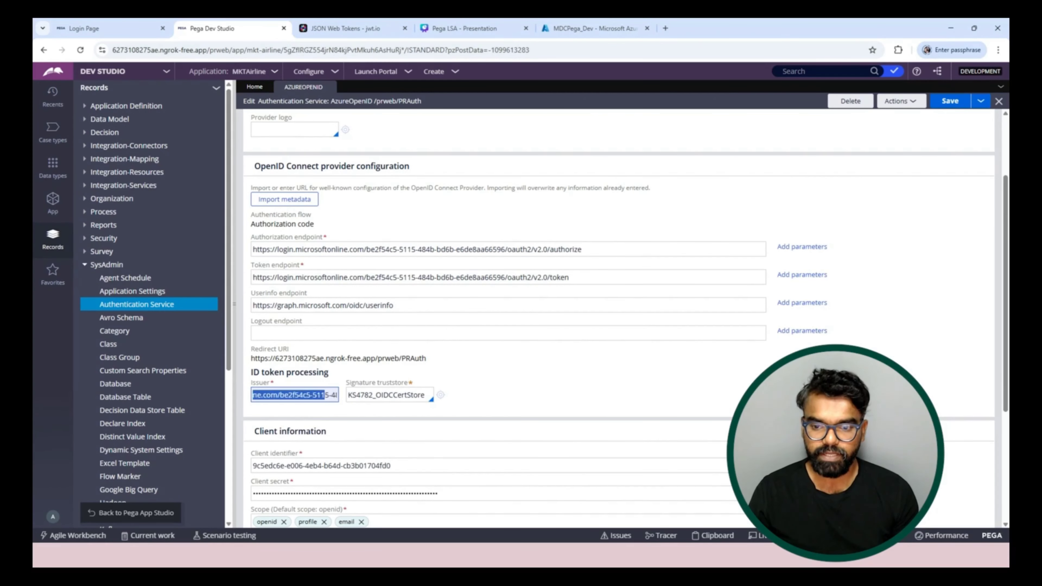
- Open the signature truststore KS4782_OIDCCertStore and load its keystore URL in a new browser tab
click(441, 395)
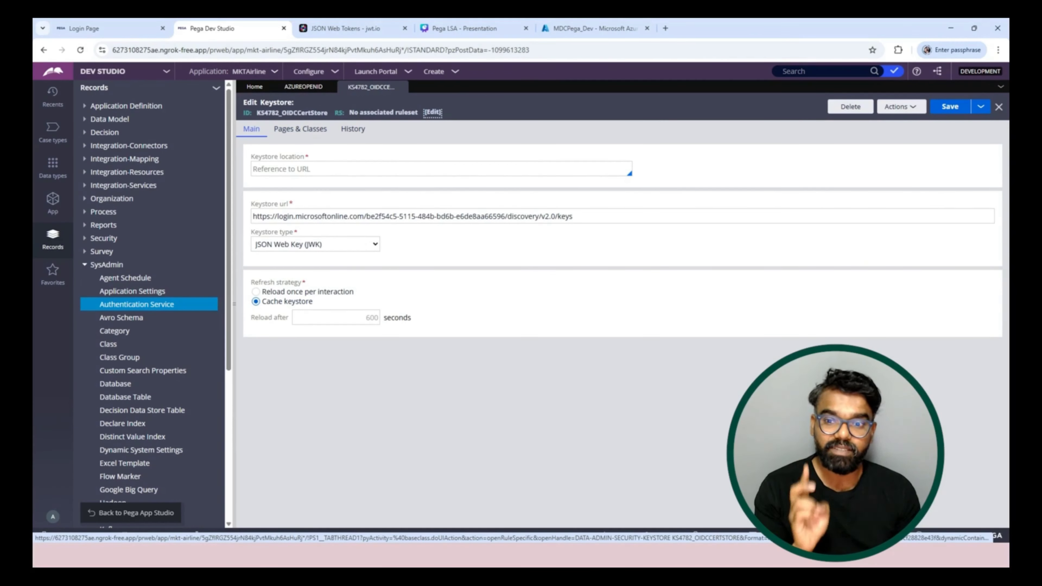
triple_click(323, 216)
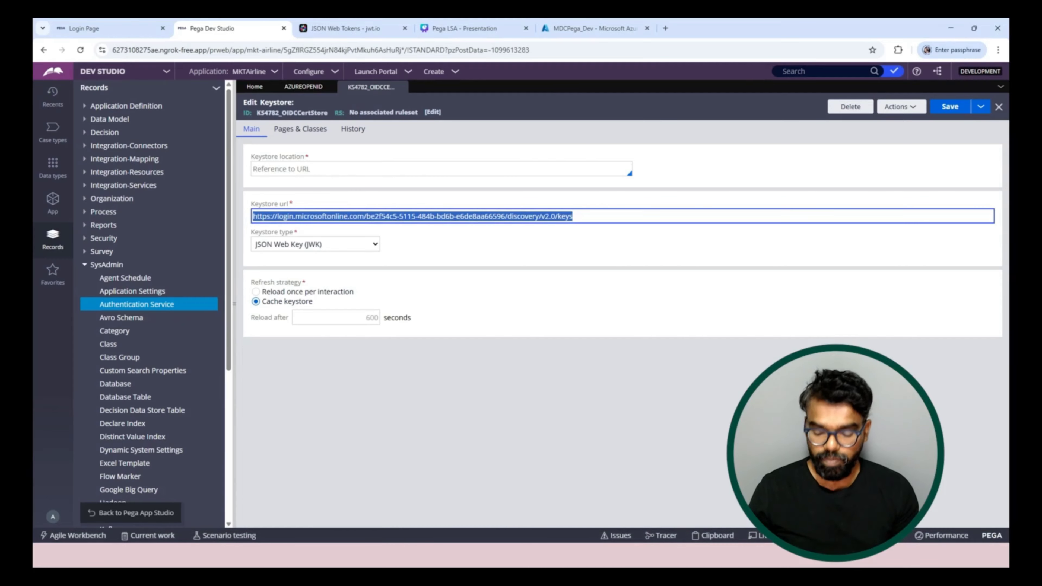
key(ctrl+c)
key(ctrl+t)
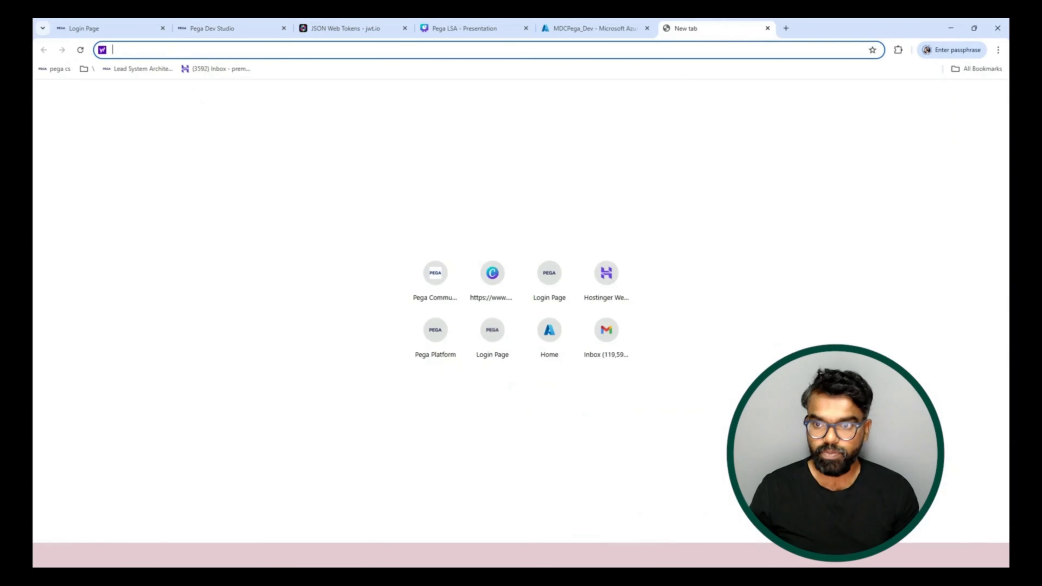
key(ctrl+v)
key(Return)
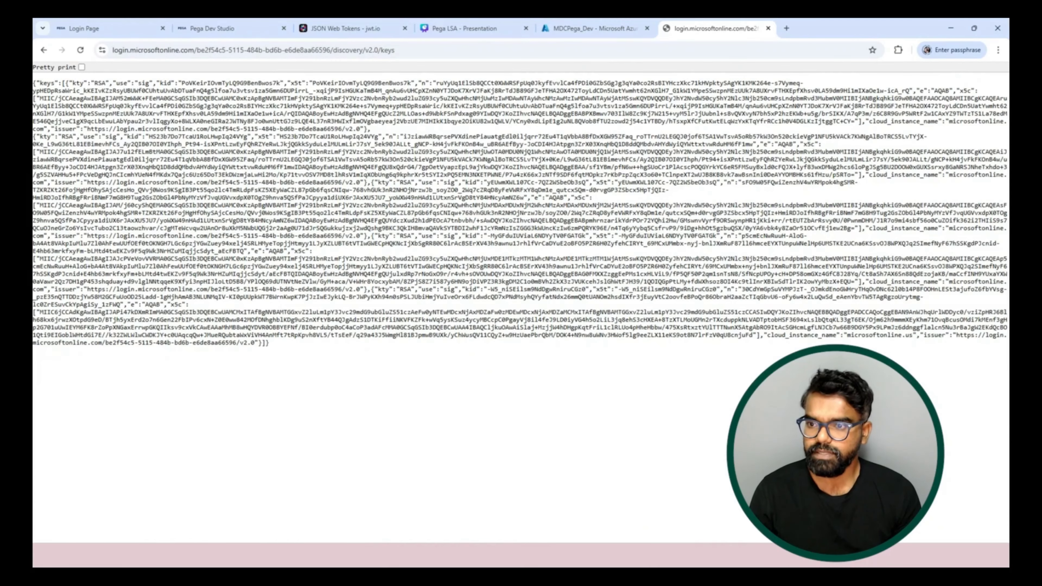
- Return to the AzureOpenID authentication service in Pega Dev Studio and review its client information and operator identification
click(212, 29)
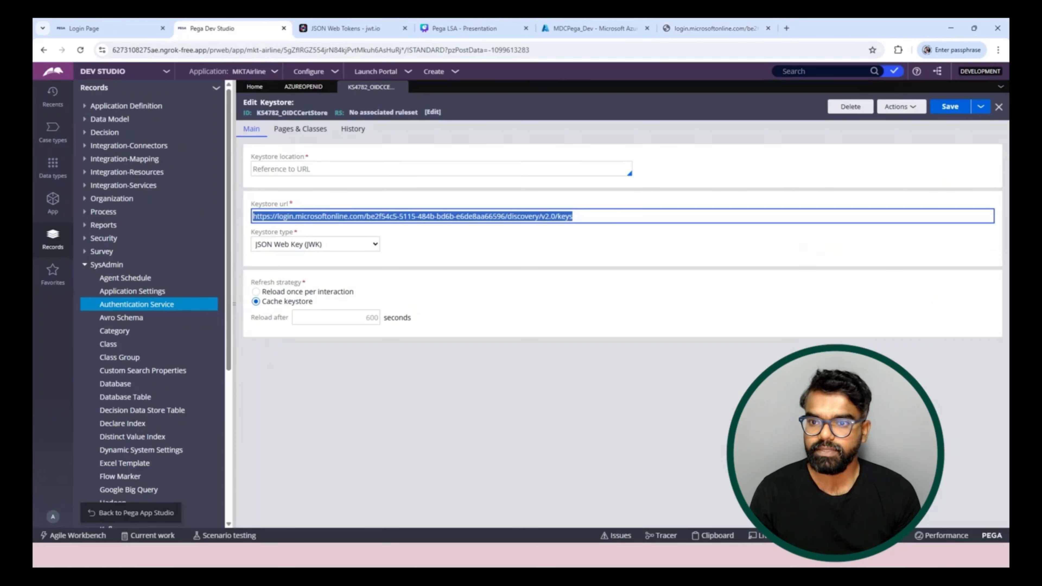
click(303, 87)
scroll(312, 333, down, 4)
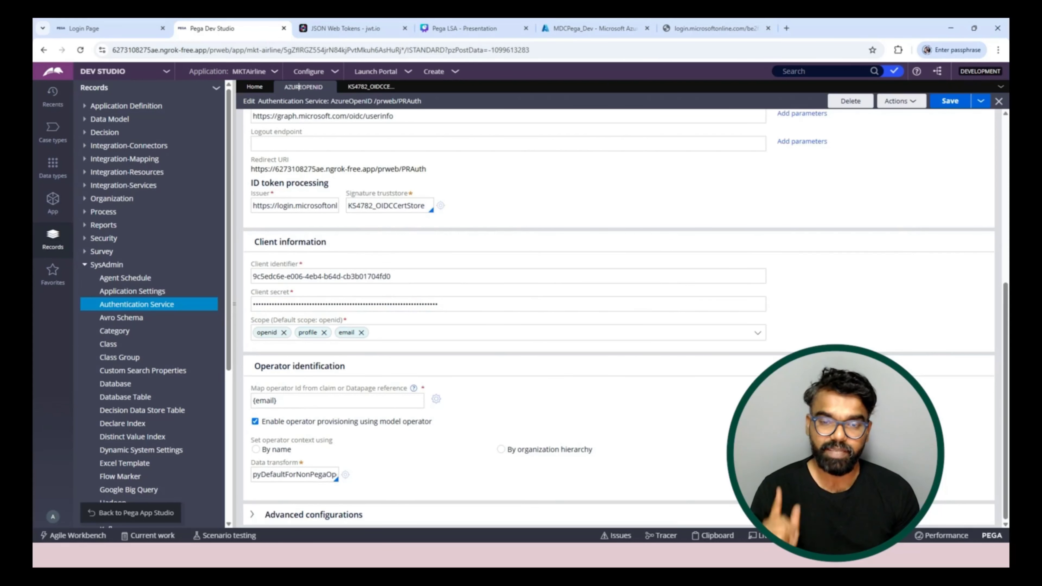
- Open the data transform used for operator provisioning, then return to the AzureOpenID service and view its identity mapping to custom properties
click(337, 400)
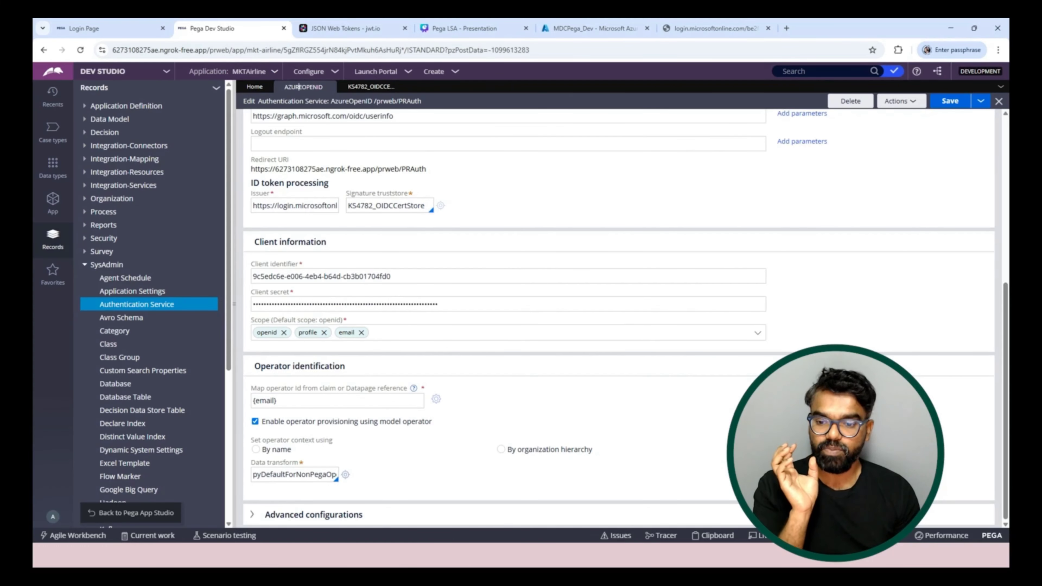
click(345, 474)
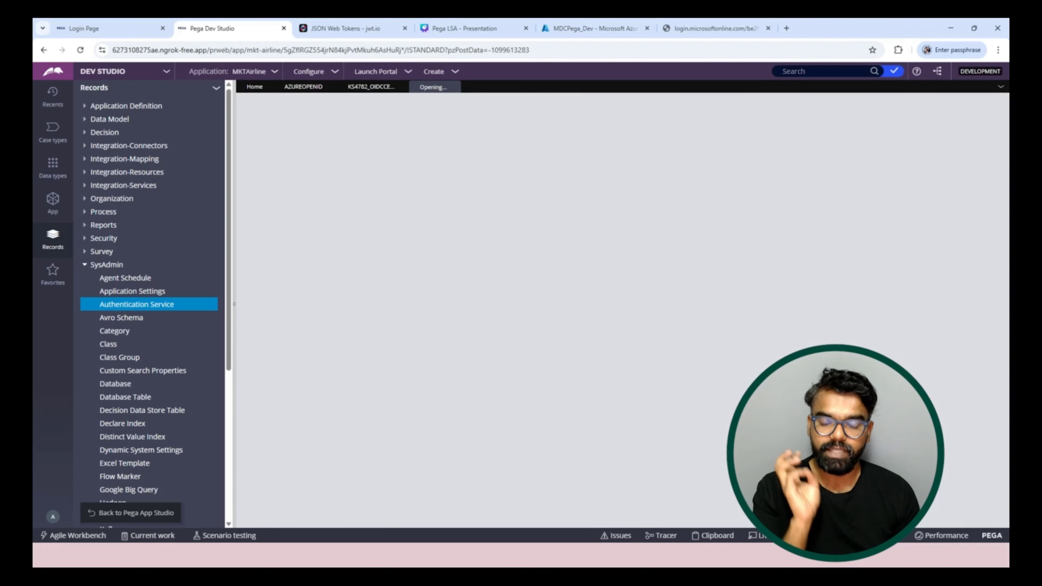
click(299, 87)
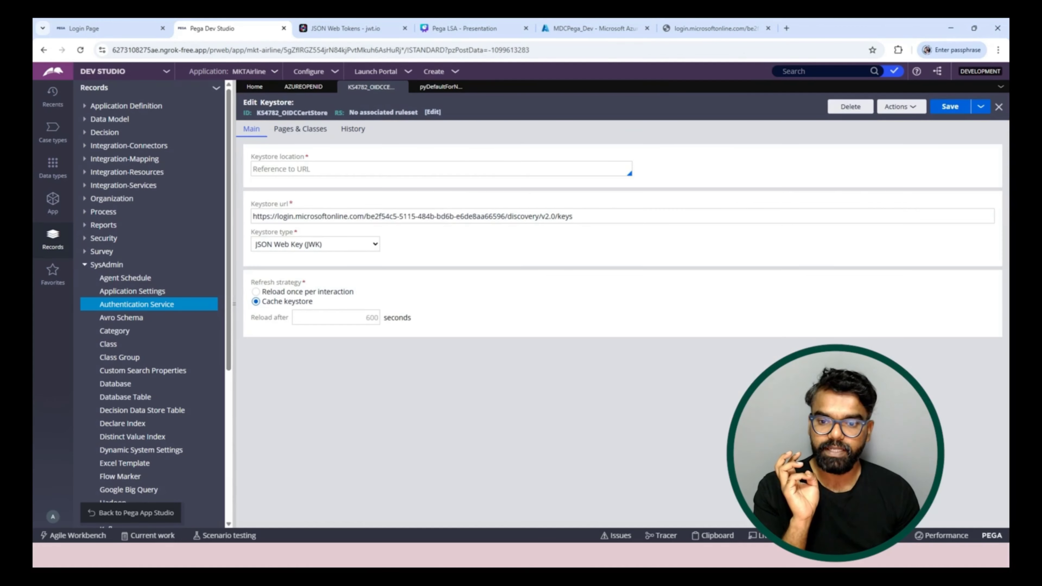
click(327, 129)
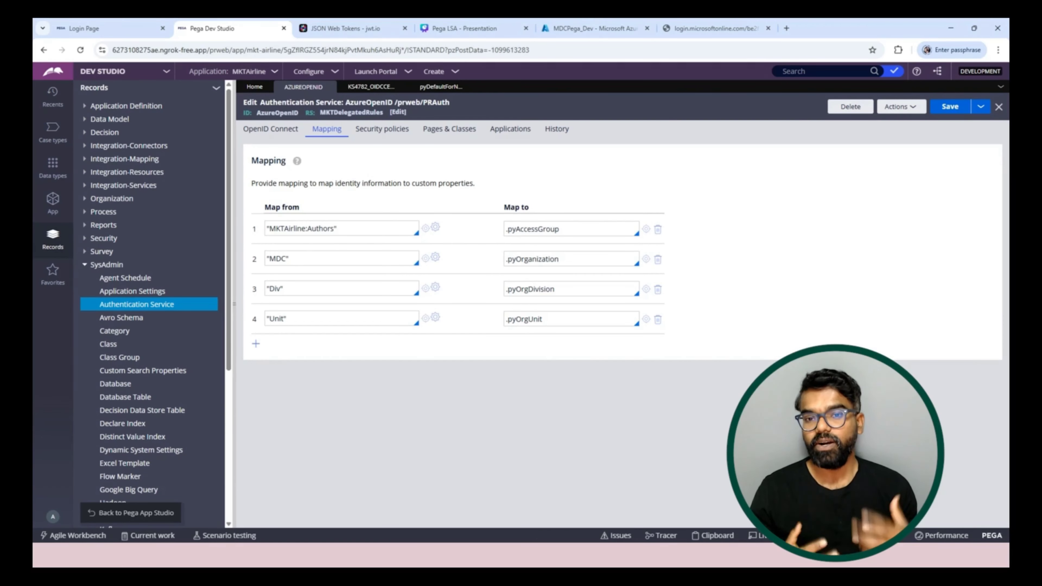
- Review the AzureOpenID OpenID Connect settings, covering client information, operator identification, advanced configurations and provider endpoints
click(273, 129)
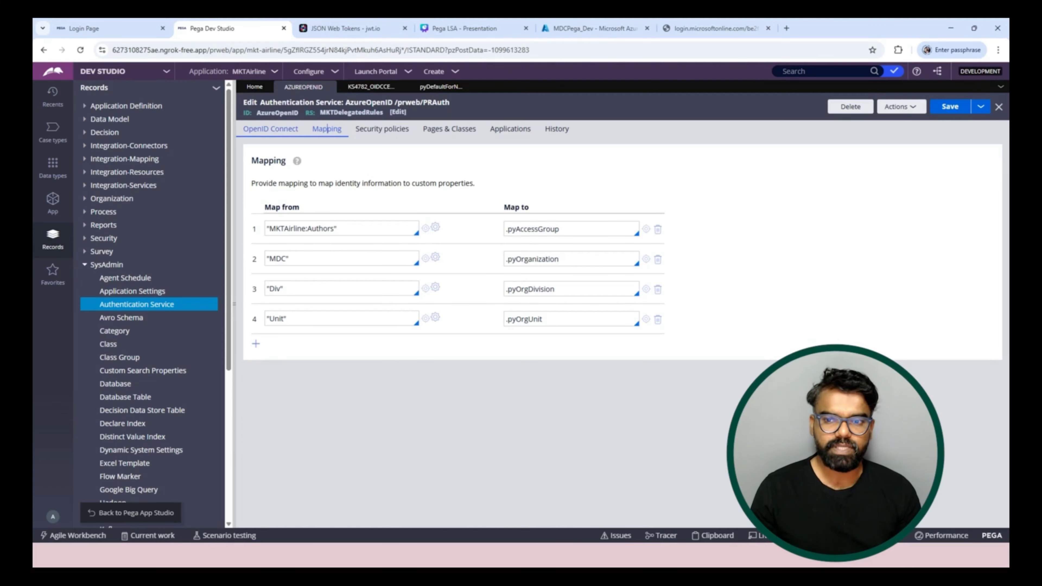
scroll(615, 321, down, 8)
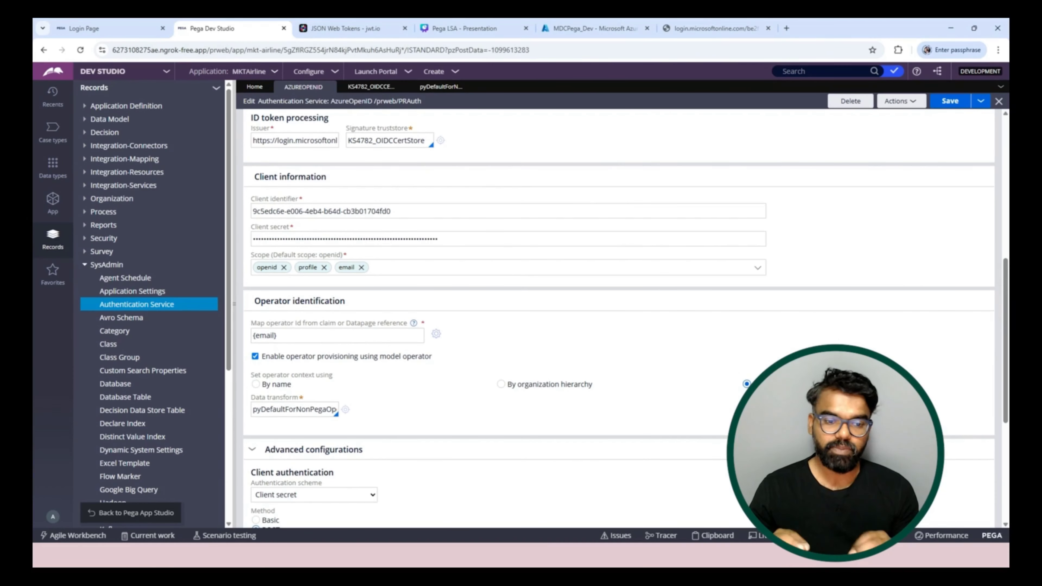
scroll(616, 320, up, 1)
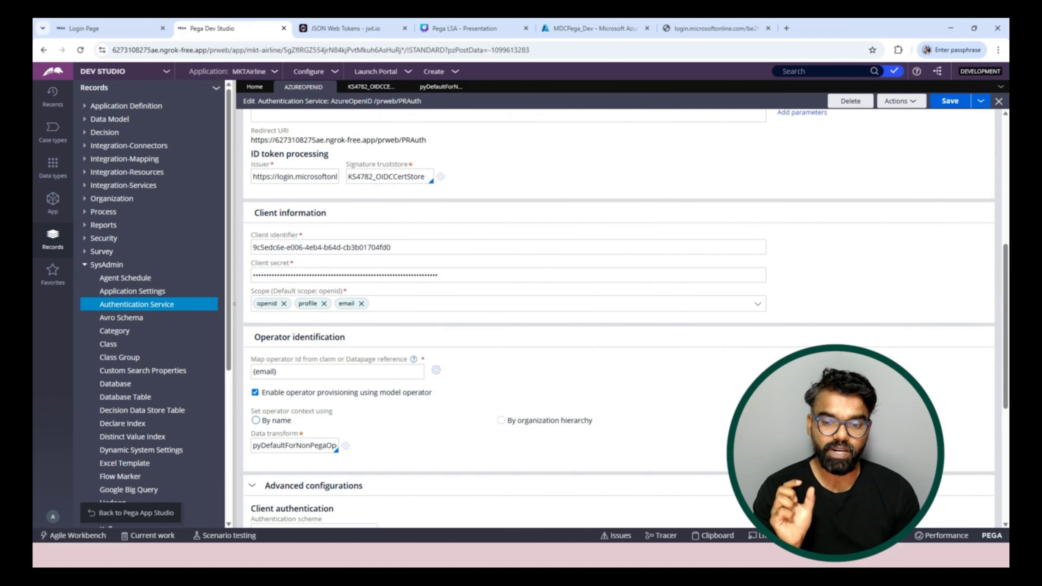
scroll(615, 320, up, 6)
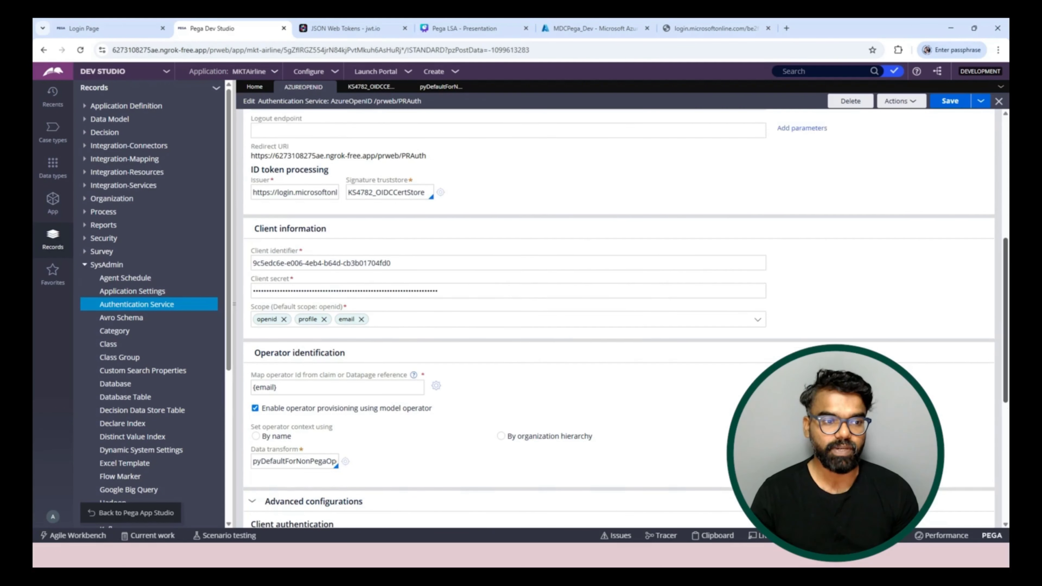
scroll(615, 320, down, 10)
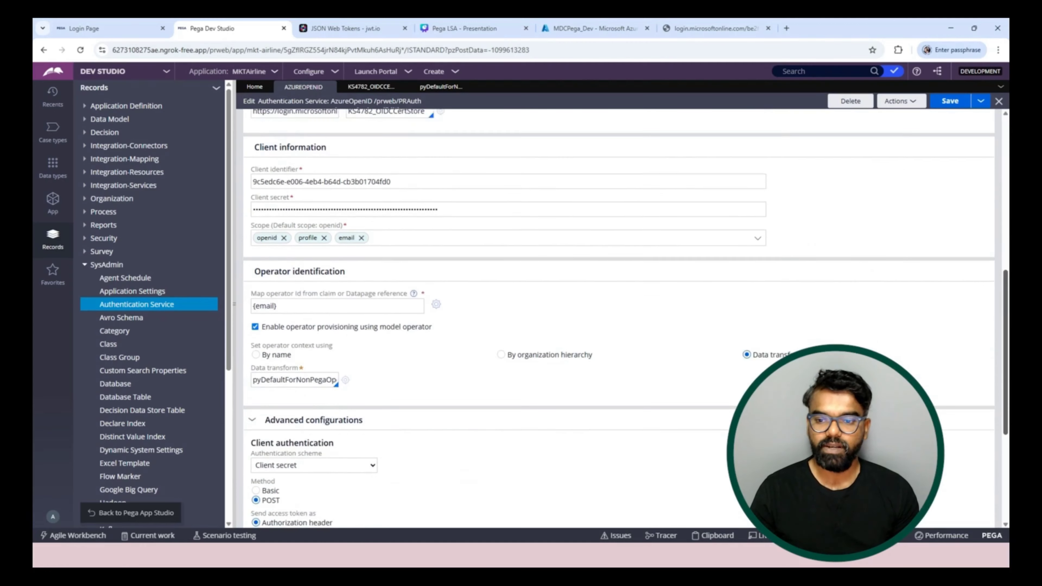
scroll(615, 320, up, 6)
scroll(273, 128, up, 7)
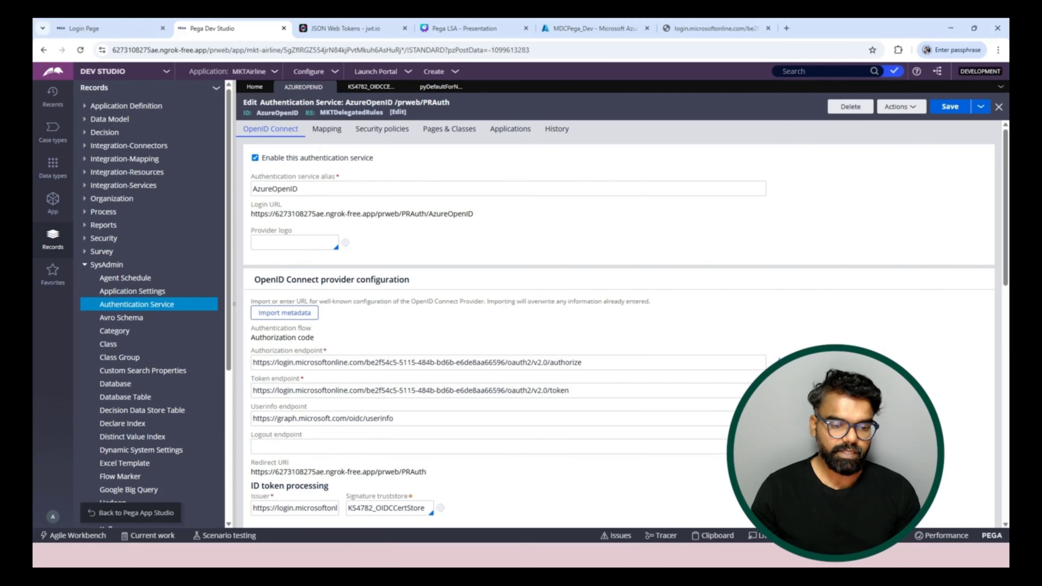
- Check the server log in the terminal, highlighting "Unable to retrieve JWK public key", and return to Dev Studio
mouse_move(690, 554)
click(690, 506)
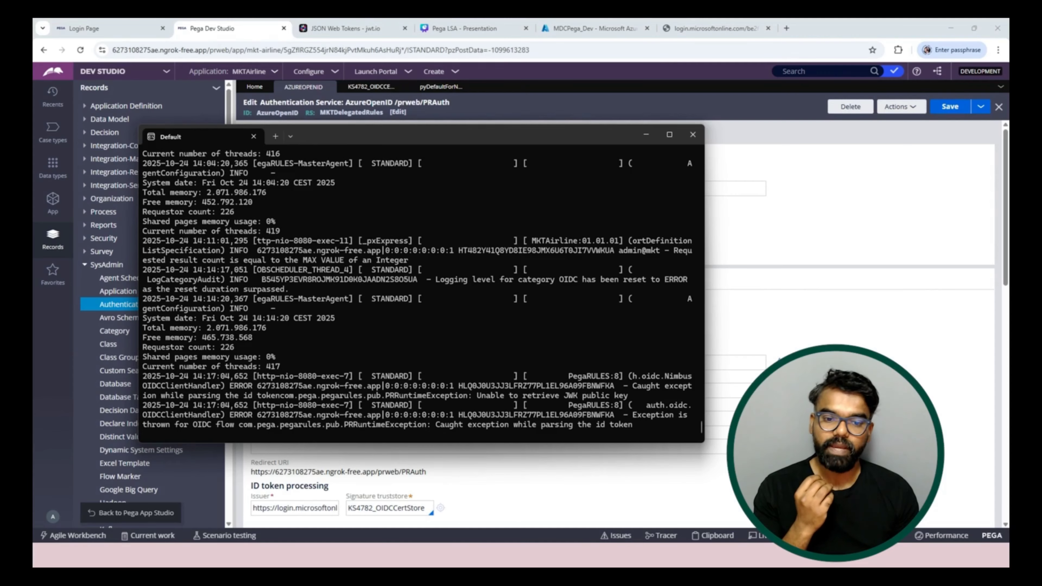
drag(477, 396, 628, 395)
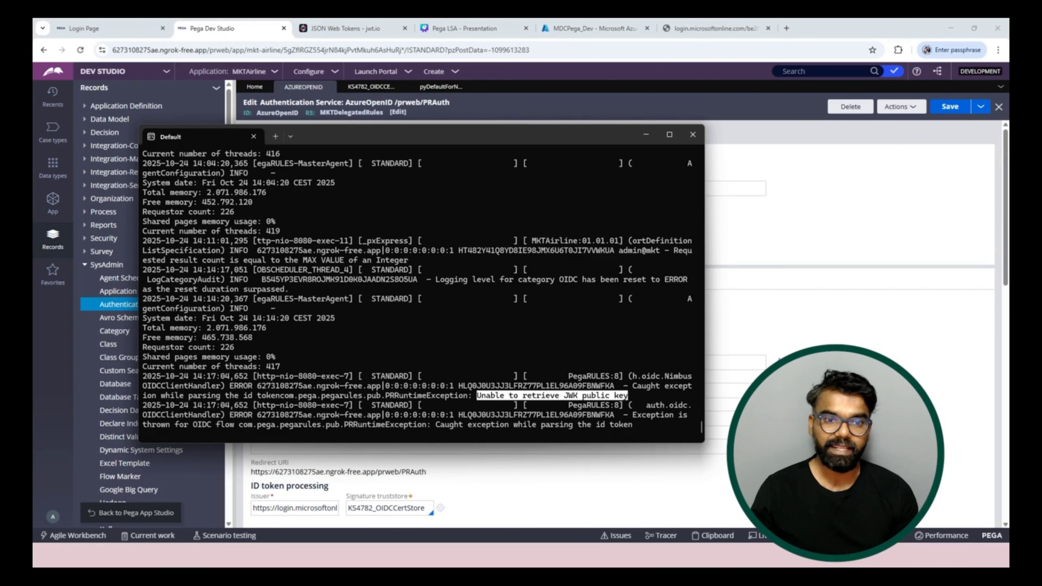
key(alt+Tab)
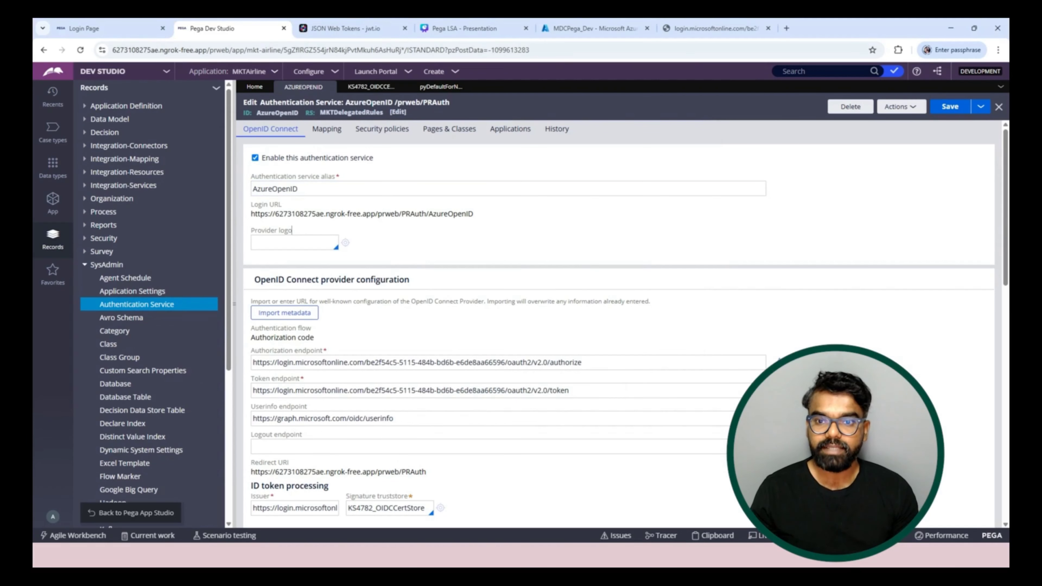
- Review the KS4782_OIDCCertStore keystore, the Microsoft keys page behind its URL and the jwt.io decoder, ending back in Dev Studio
click(372, 86)
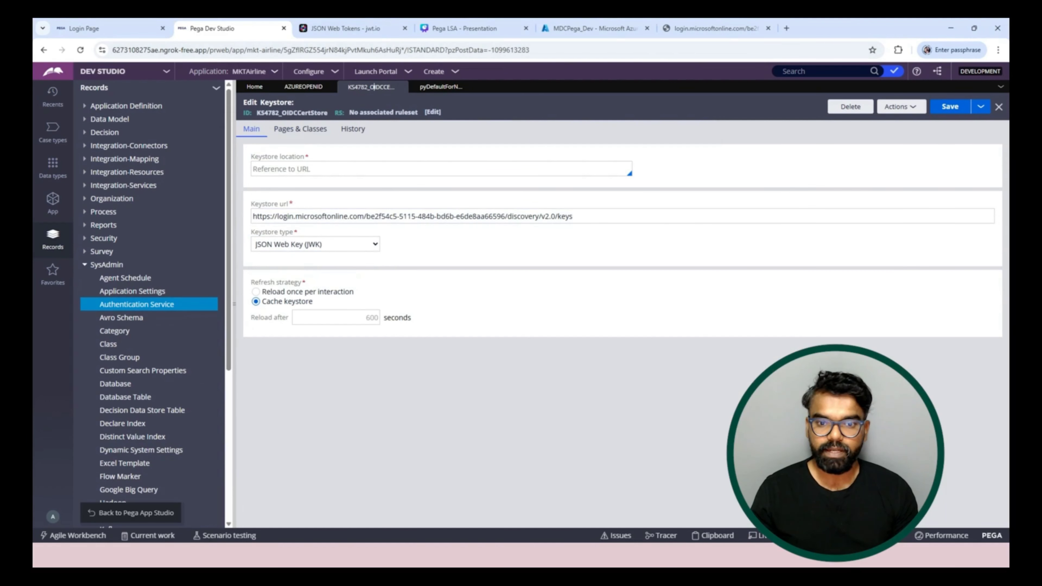
click(717, 28)
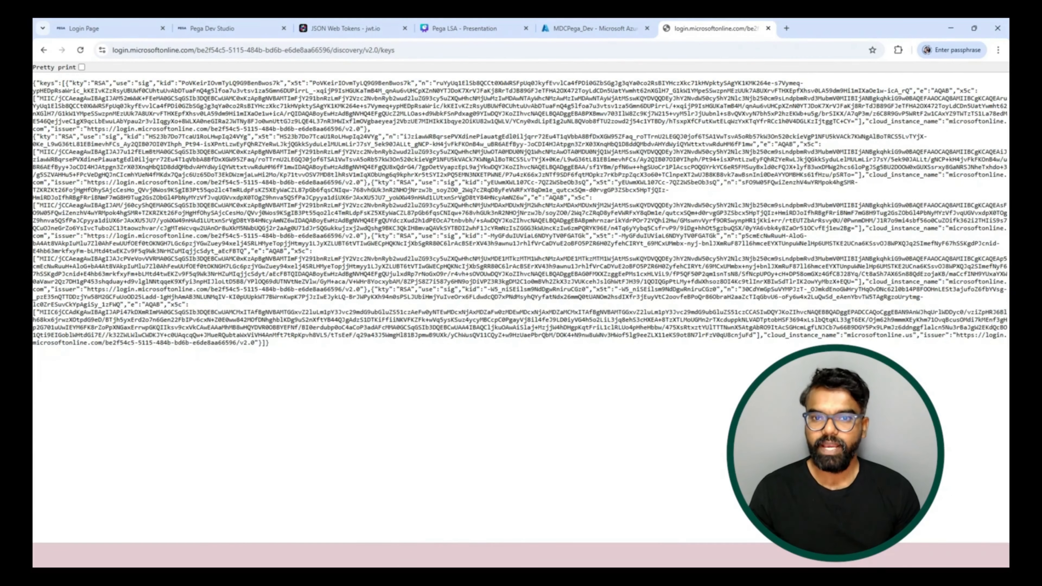
click(221, 28)
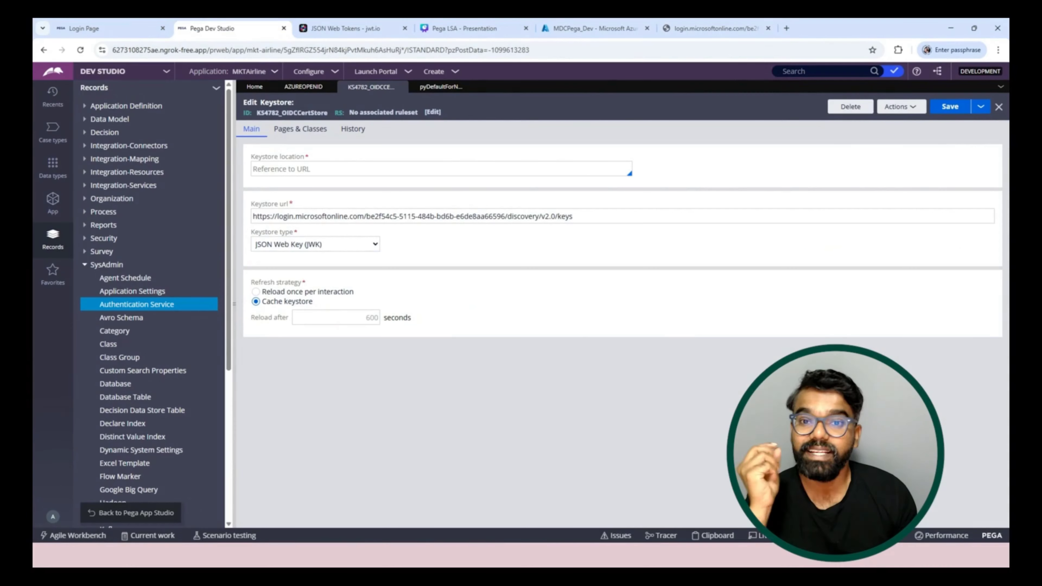
click(346, 28)
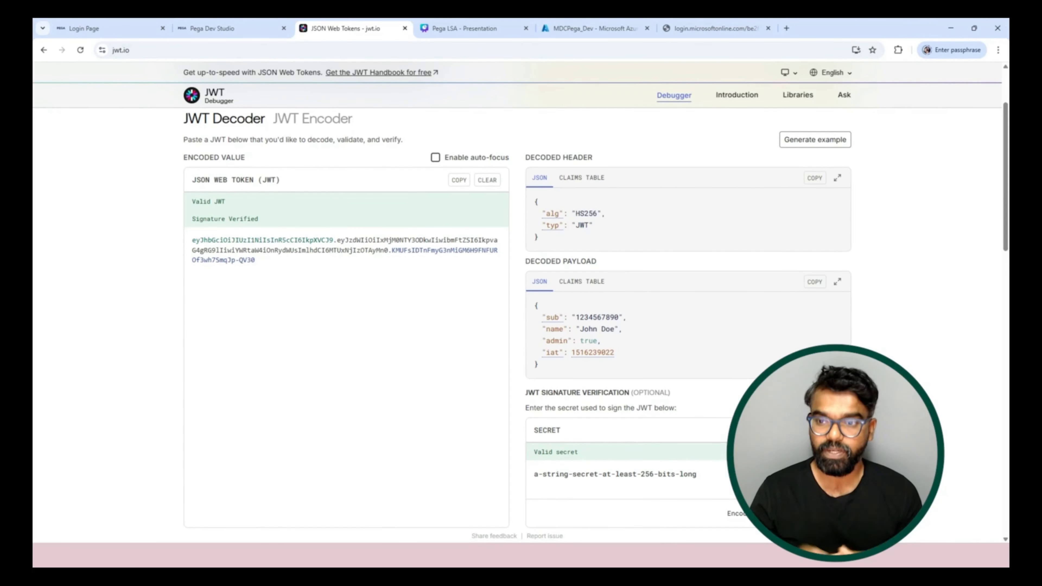
click(222, 27)
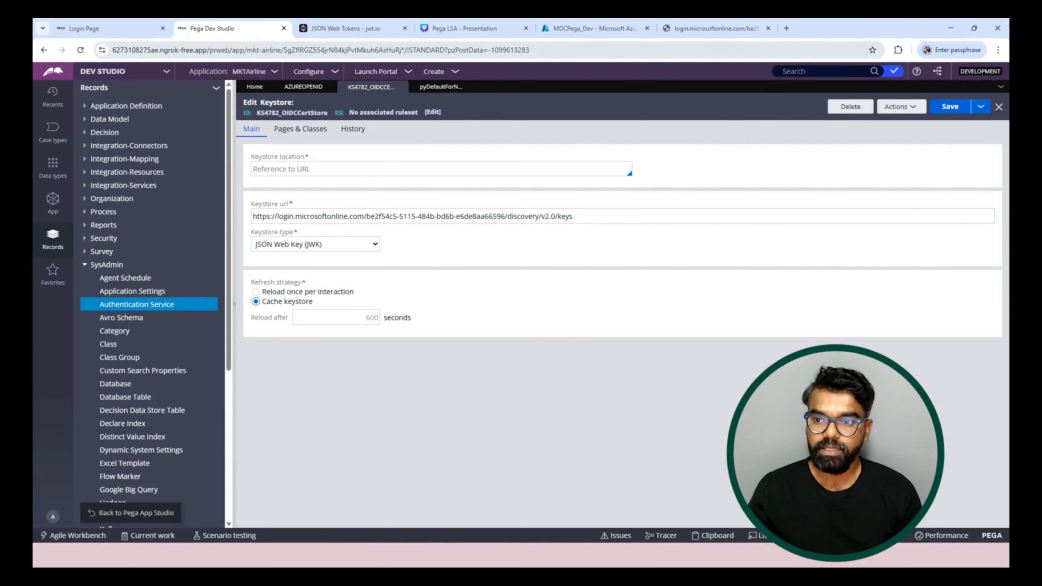
- Switch to Admin Studio, open the log categories and filter them by the category name OIDC
click(111, 71)
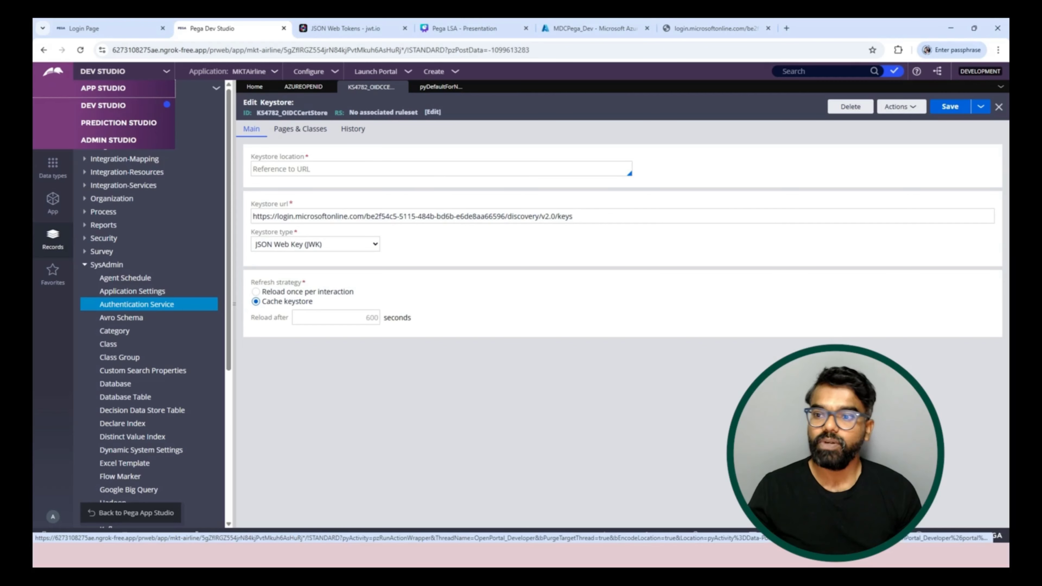
click(109, 141)
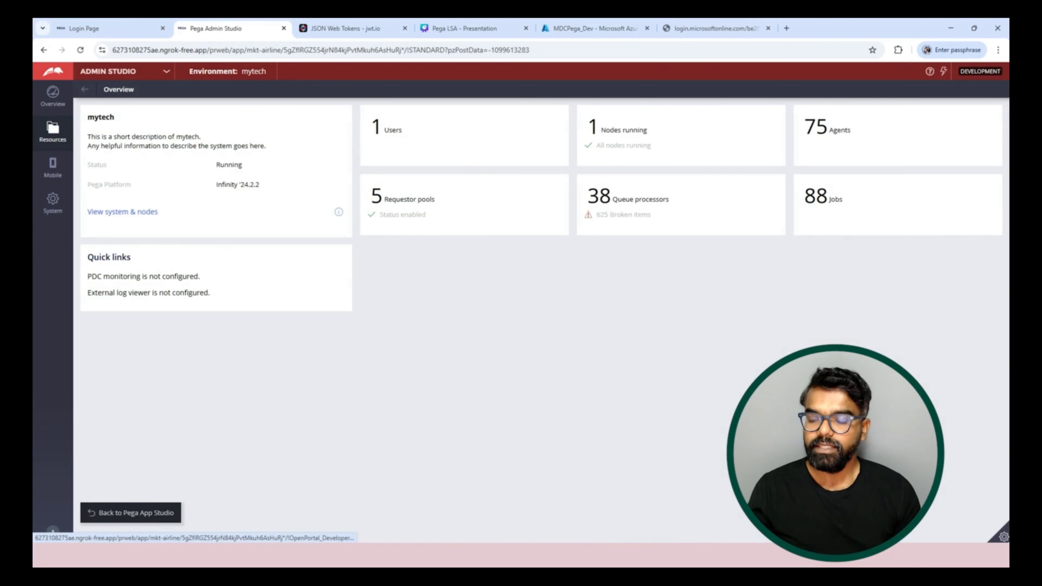
click(53, 131)
click(102, 279)
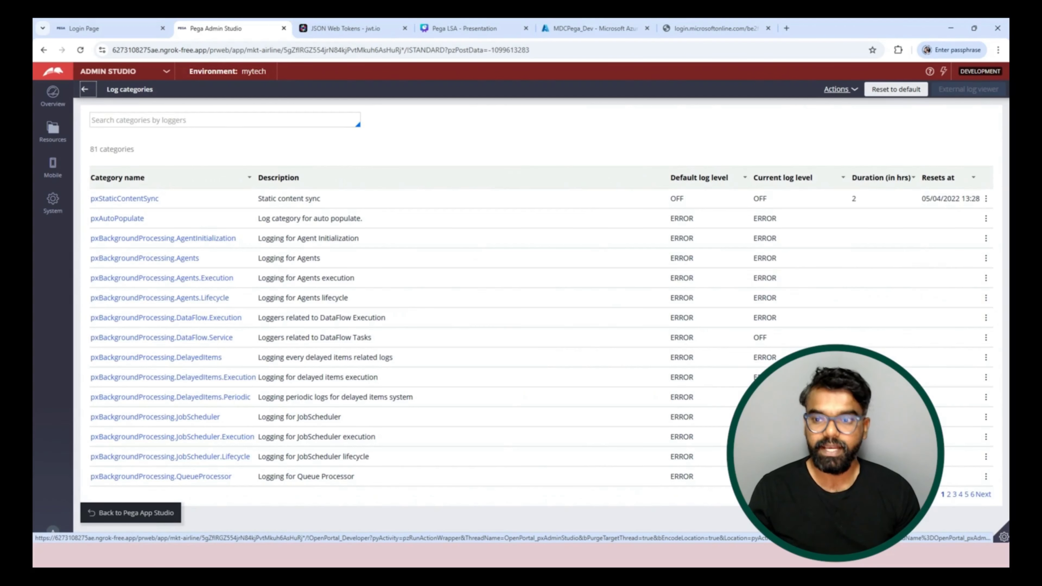
click(250, 177)
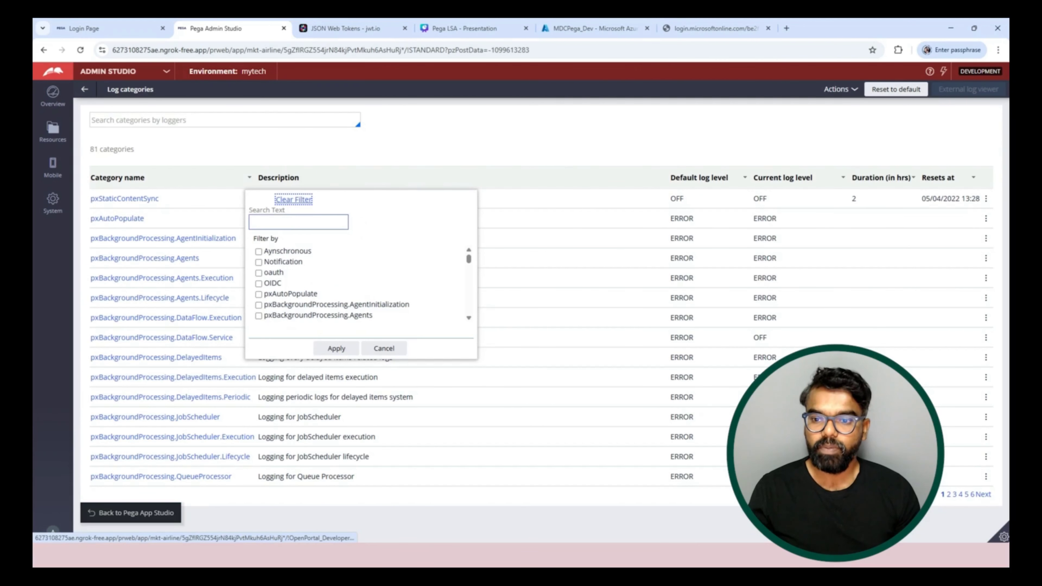
click(259, 283)
click(337, 348)
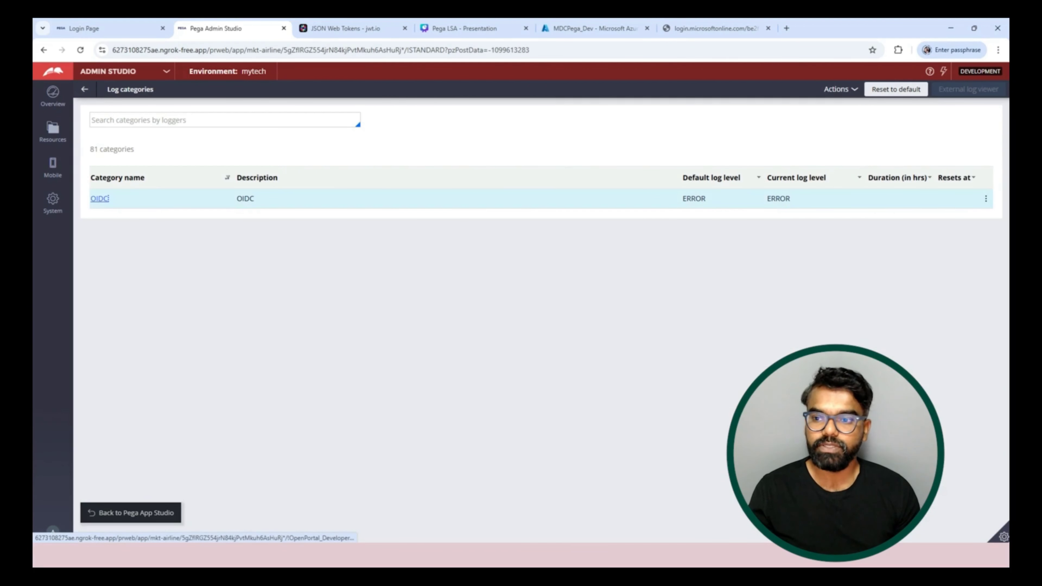
- View the OIDC log category's details, highlight its OIDCClientHandler logger, and close the details
click(100, 198)
double_click(449, 347)
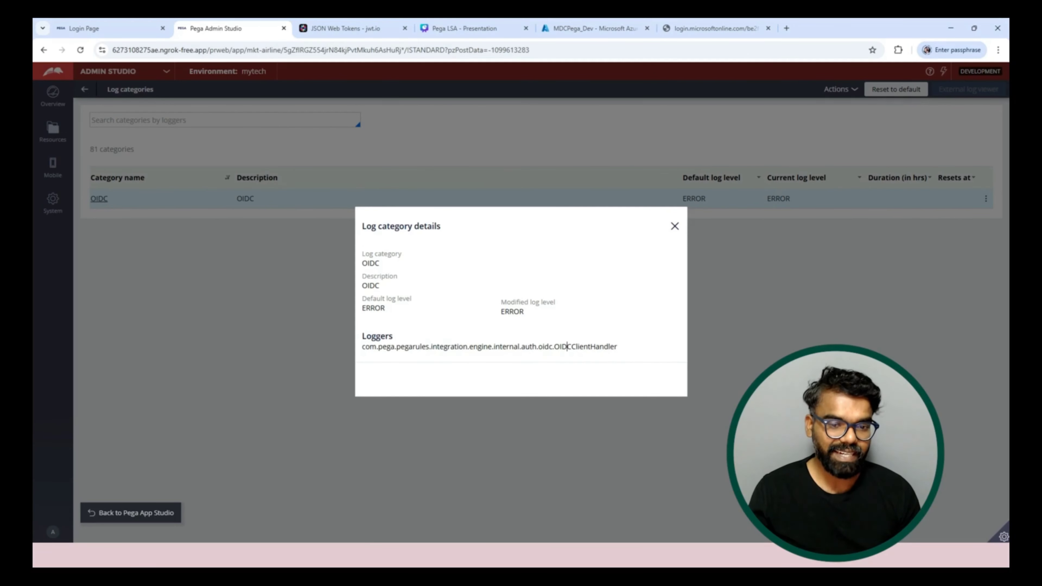
drag(619, 347, 362, 346)
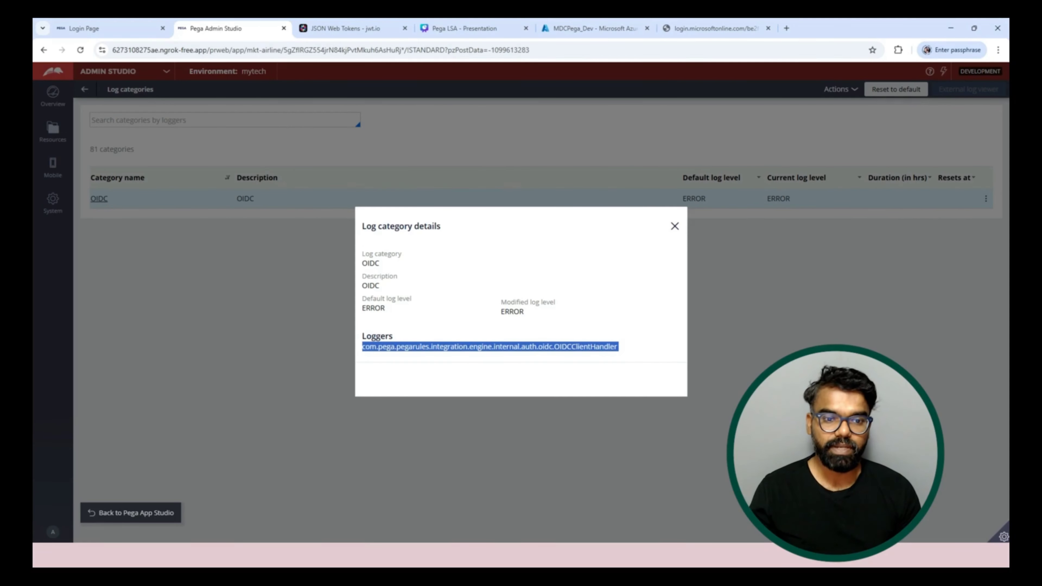
key(Escape)
- Change the OIDC category's log level to DEBUG with a reset in 2 hours and submit it
click(986, 198)
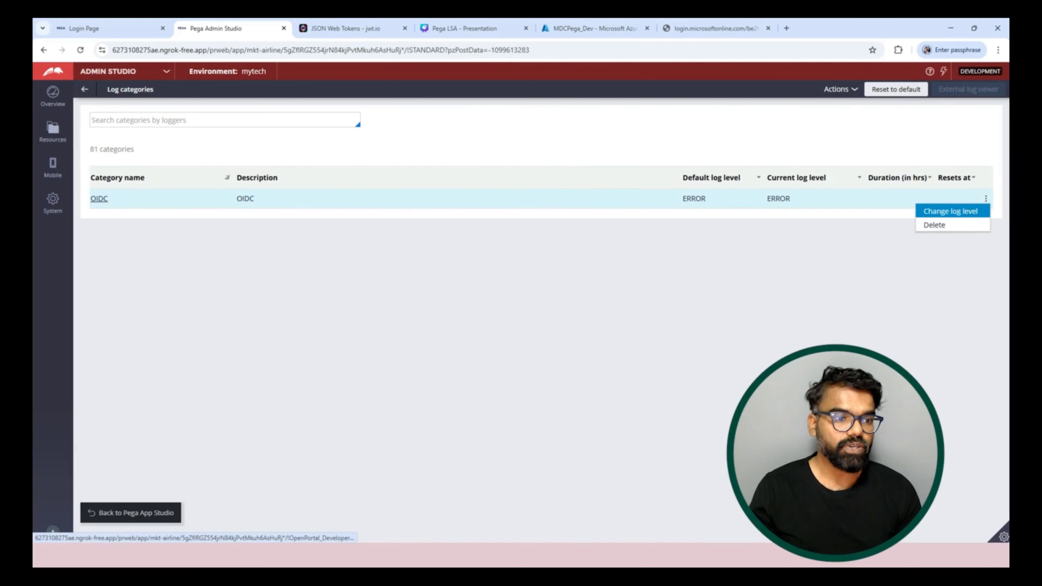
click(950, 211)
click(443, 240)
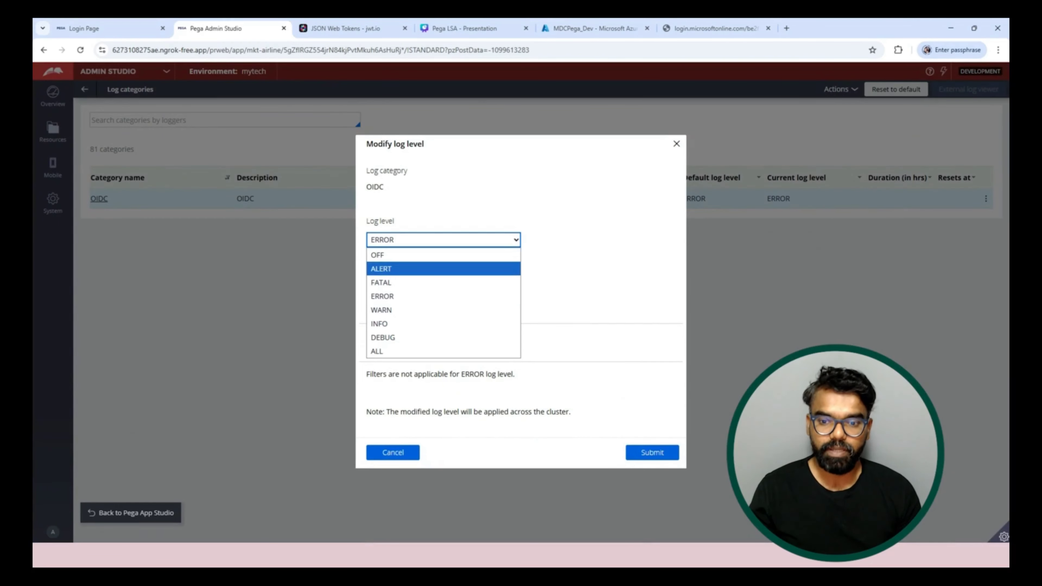
click(443, 337)
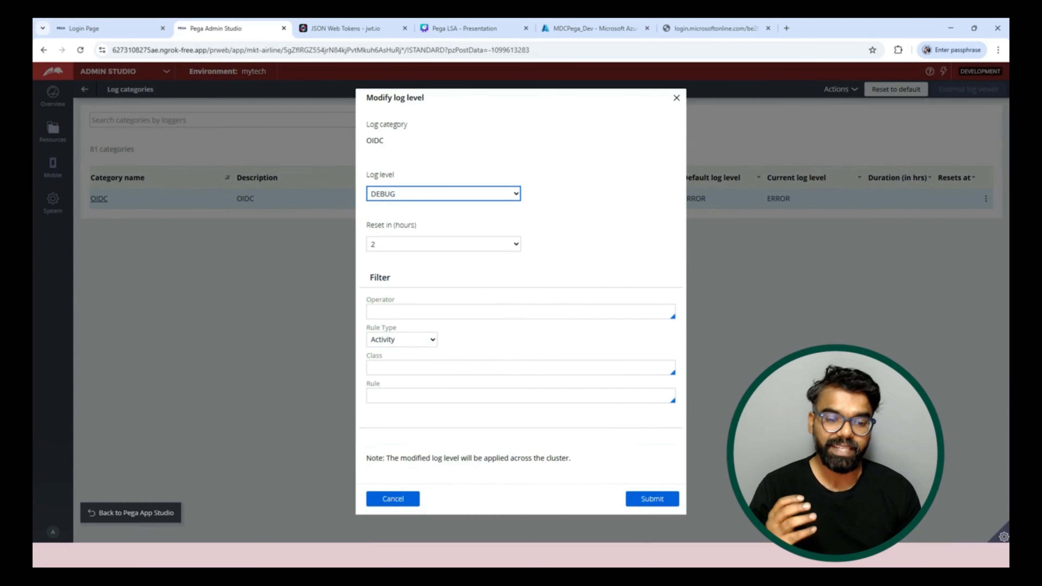
click(652, 499)
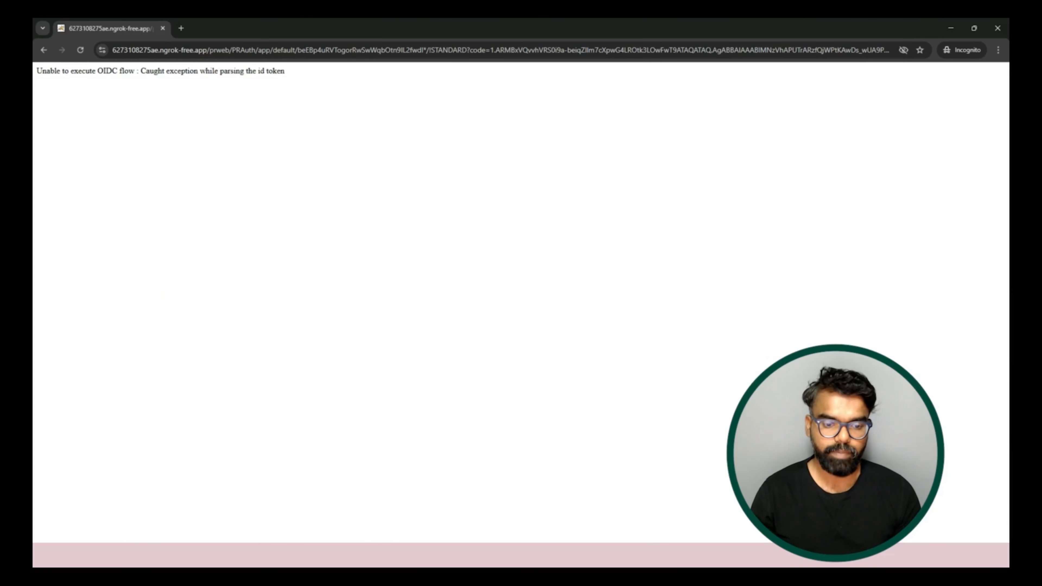
- Bring up the server log in the terminal and copy the full ID token received from the access token endpoint
key(alt+Tab)
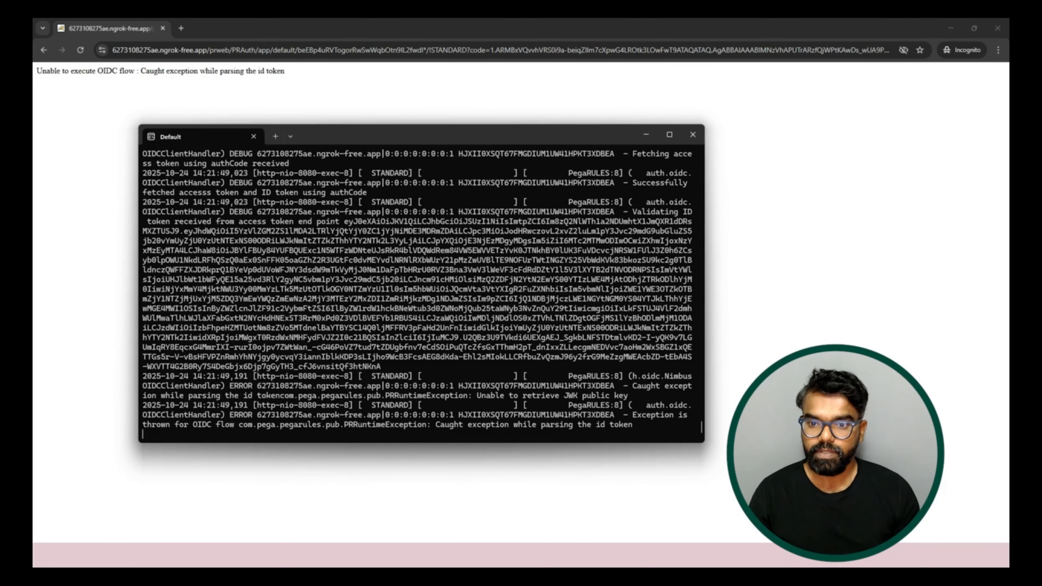
drag(344, 221, 381, 366)
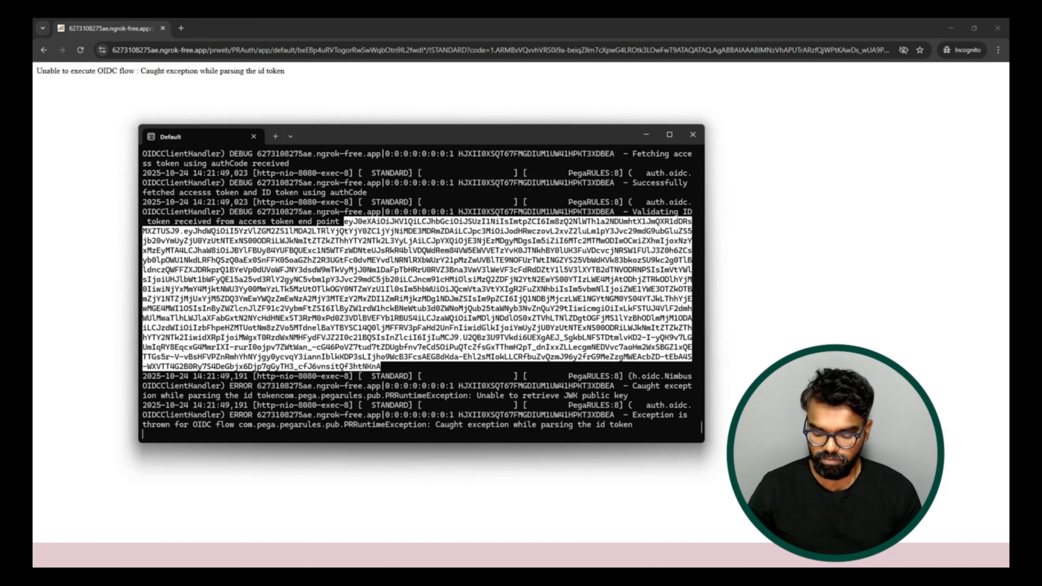
key(ctrl+c)
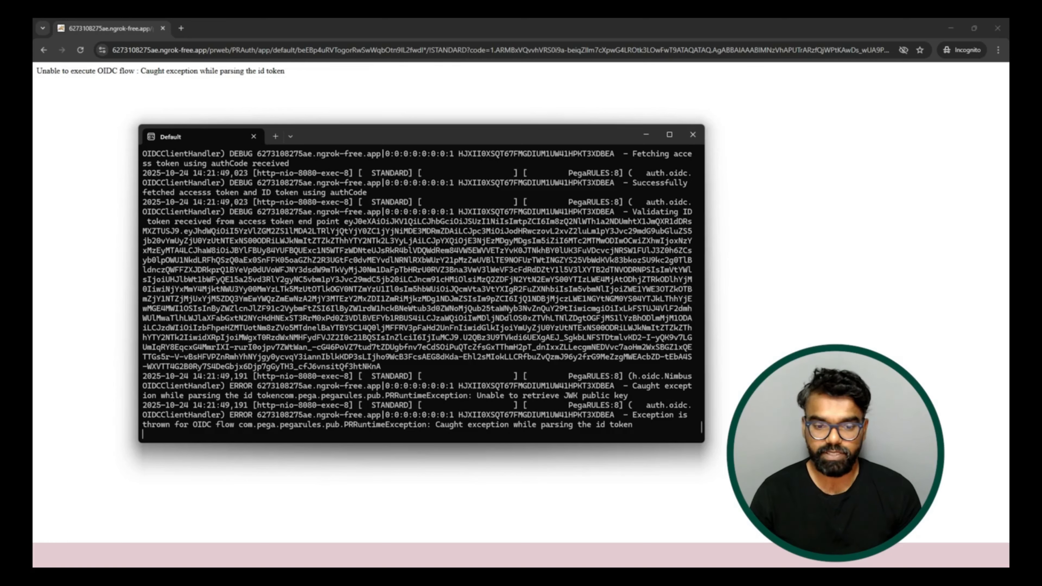
- Replace the sample token in the jwt.io decoder with the copied ID token and inspect its decoded header and payload
key(alt+Tab)
click(346, 304)
key(ctrl+a)
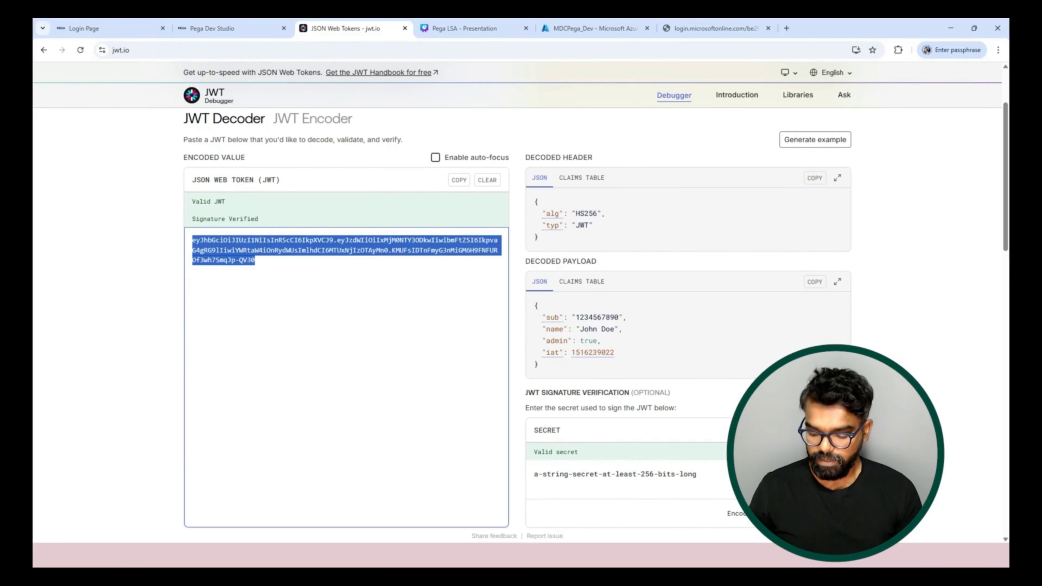
key(ctrl+v)
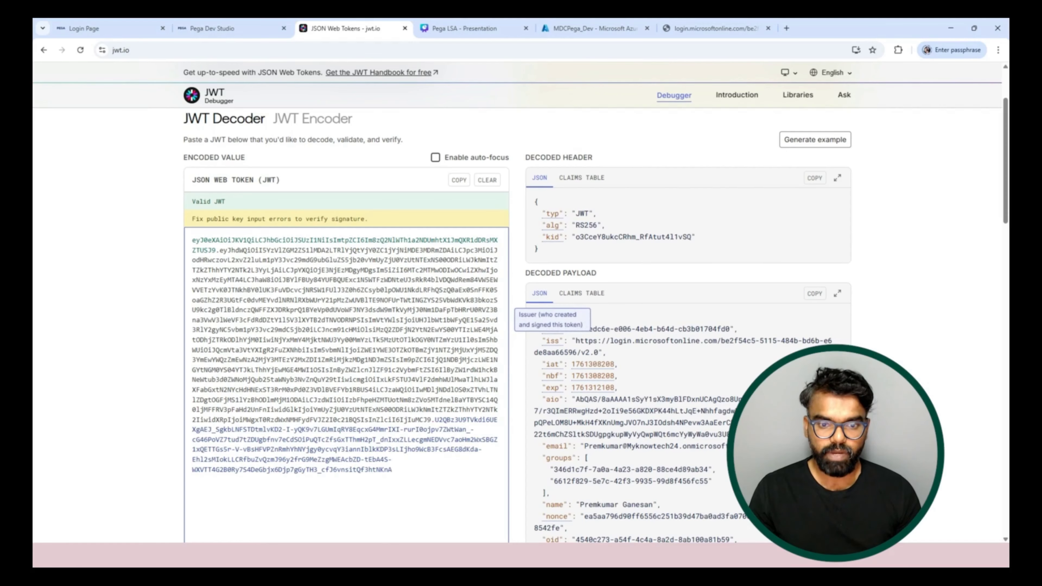
mouse_move(593, 365)
scroll(593, 364, down, 1)
scroll(593, 364, down, 1)
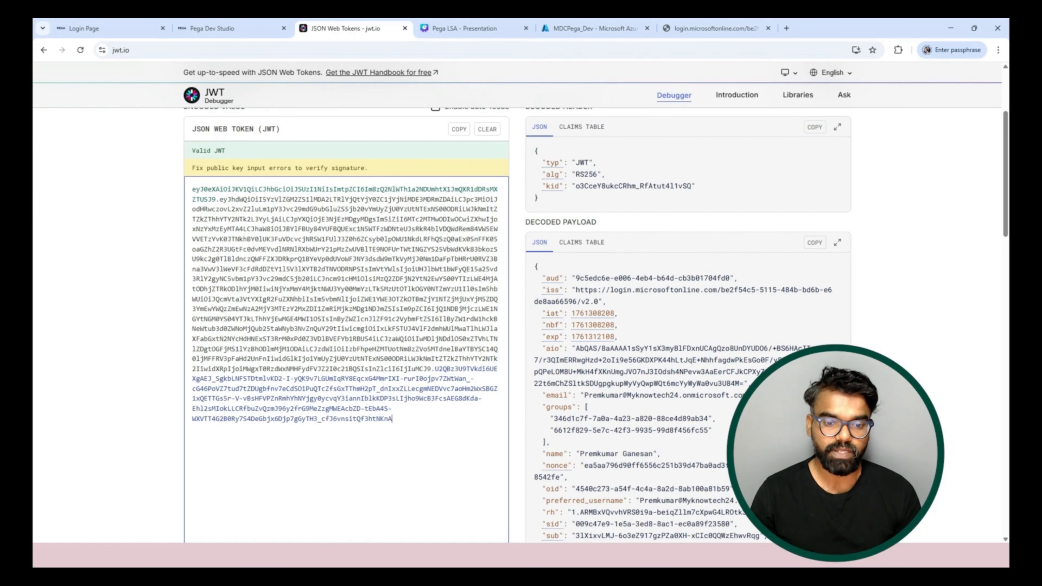
- Examine the group IDs and remaining claims in the decoded payload and recheck the JWK public key error in the terminal log
drag(652, 431, 708, 430)
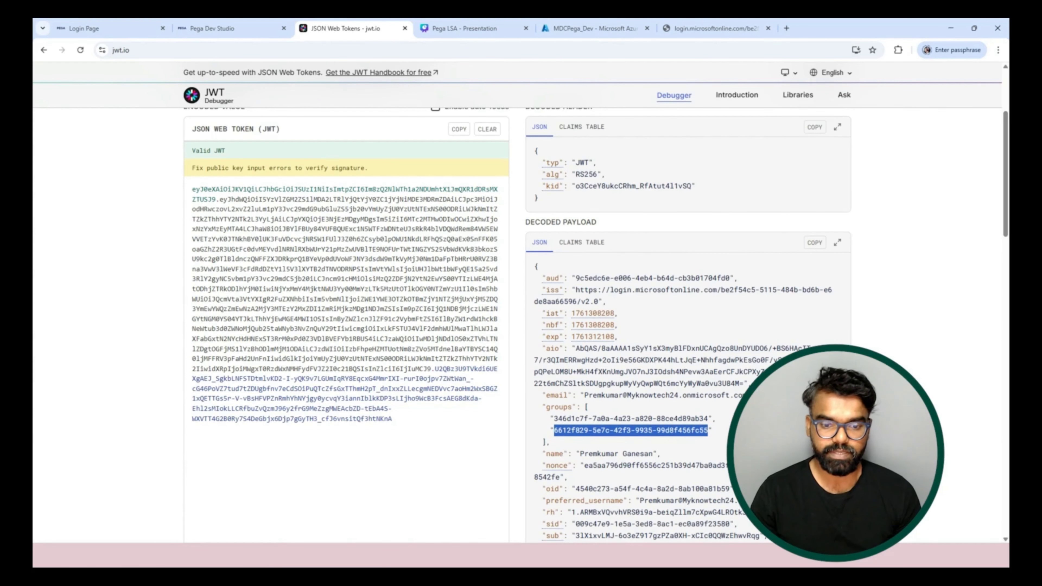
scroll(599, 324, down, 3)
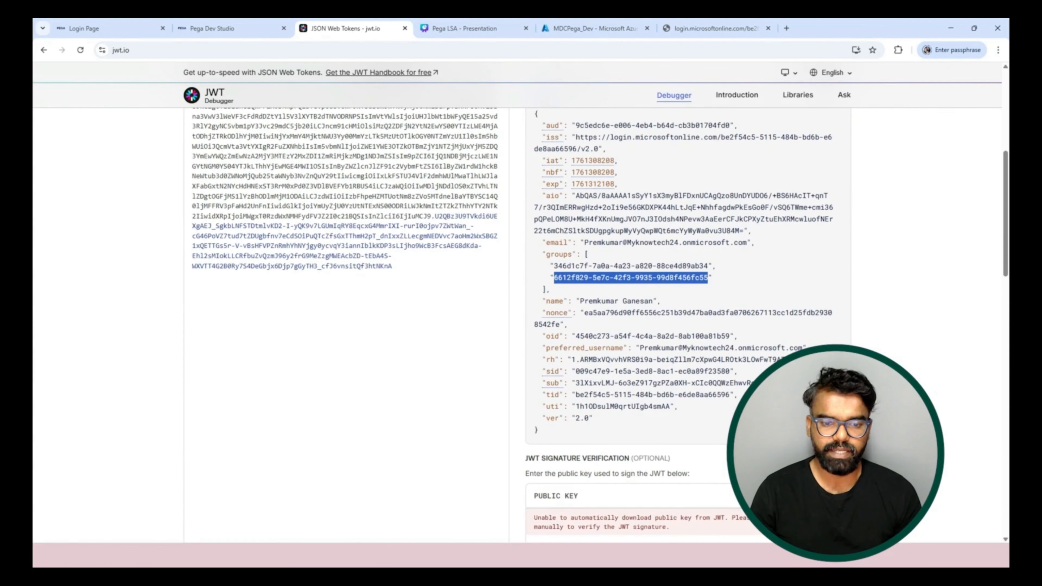
scroll(599, 324, up, 1)
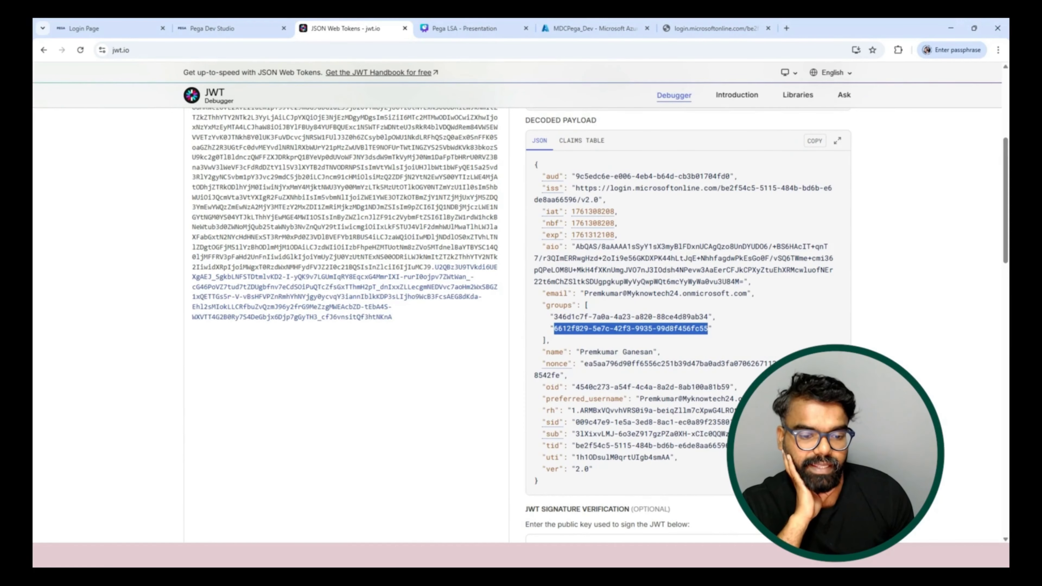
key(alt+Tab)
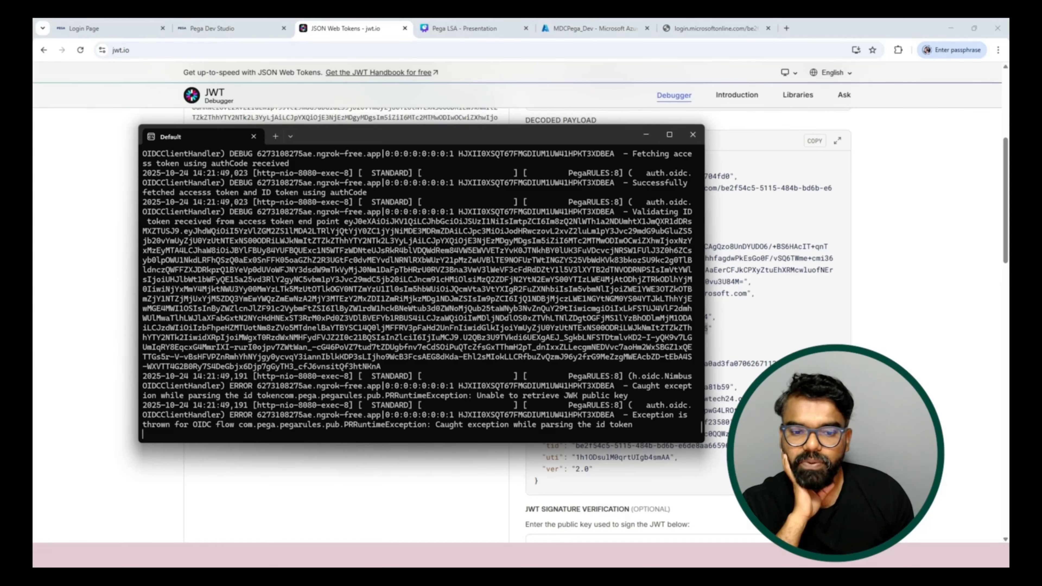
key(alt+Tab)
scroll(517, 329, up, 5)
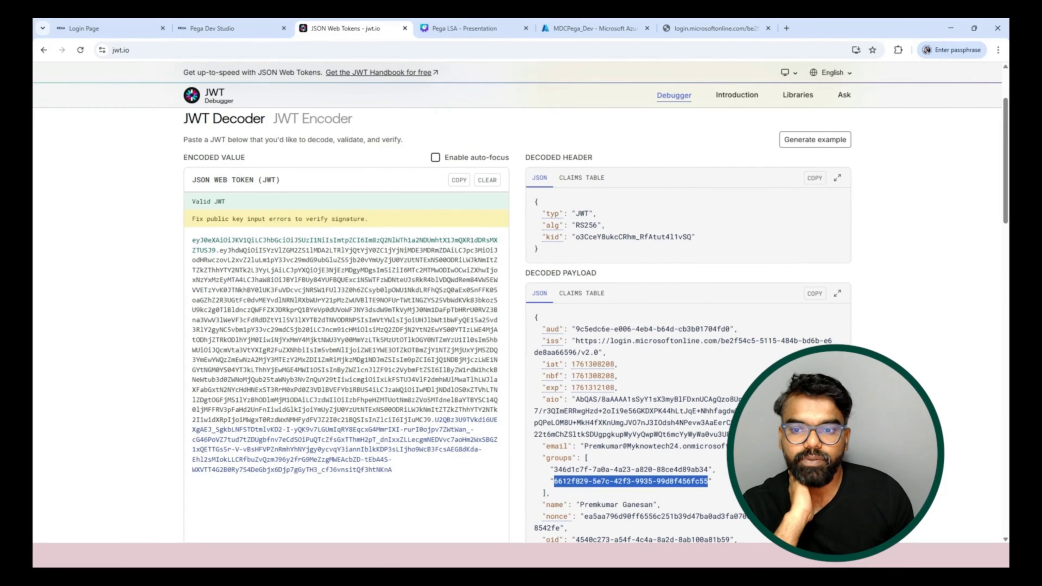
- Highlight the decoded token's aud and kid values and examine the kid entries on the Microsoft discovery keys page
drag(576, 329, 649, 329)
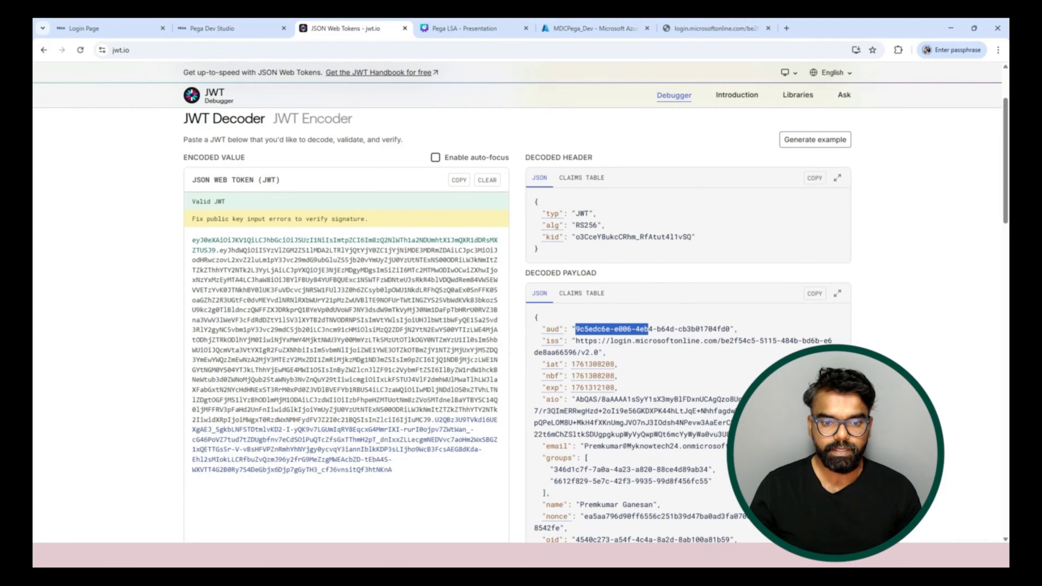
drag(576, 237, 691, 237)
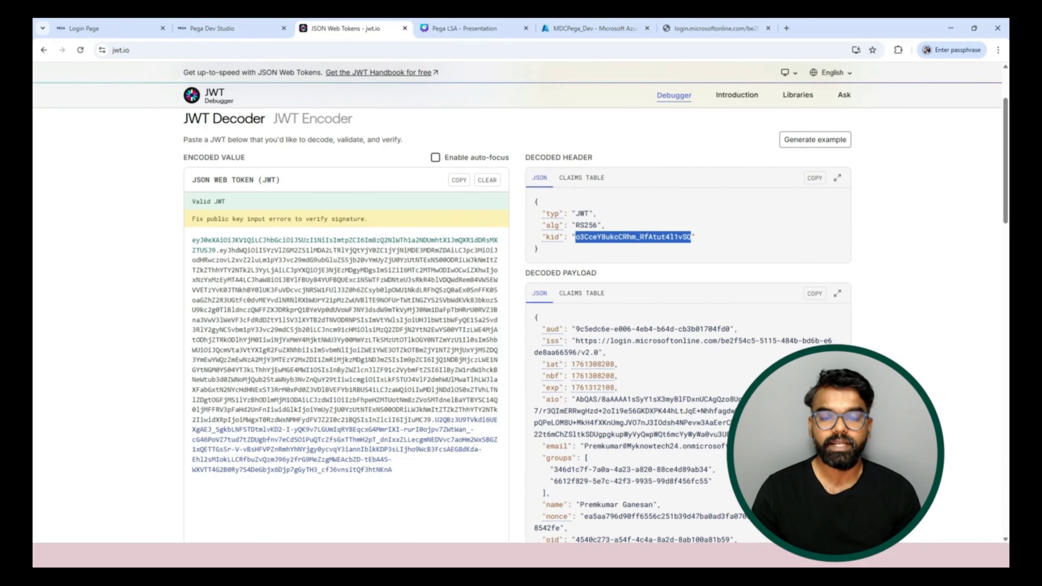
click(716, 28)
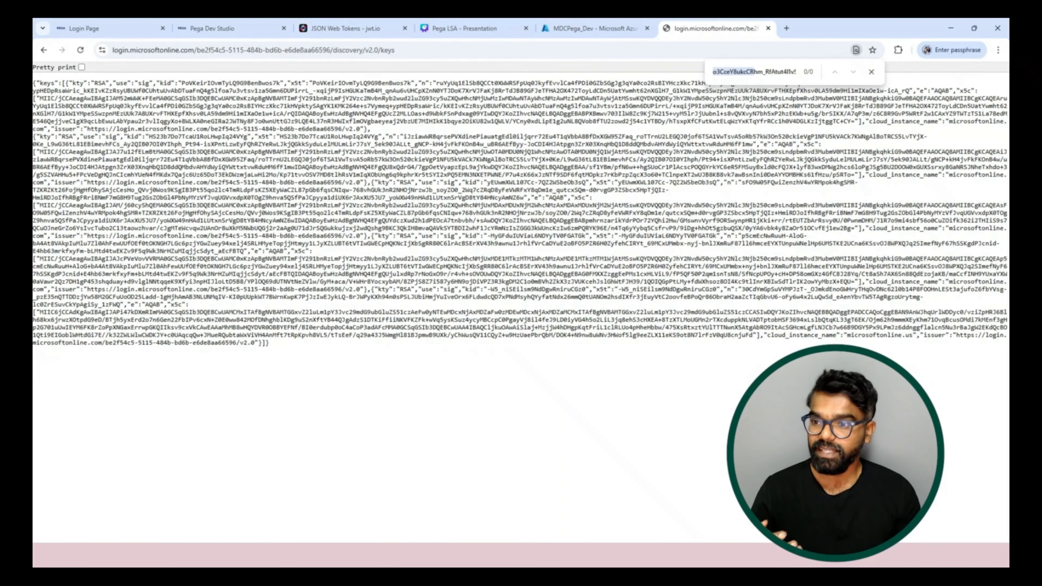
double_click(166, 83)
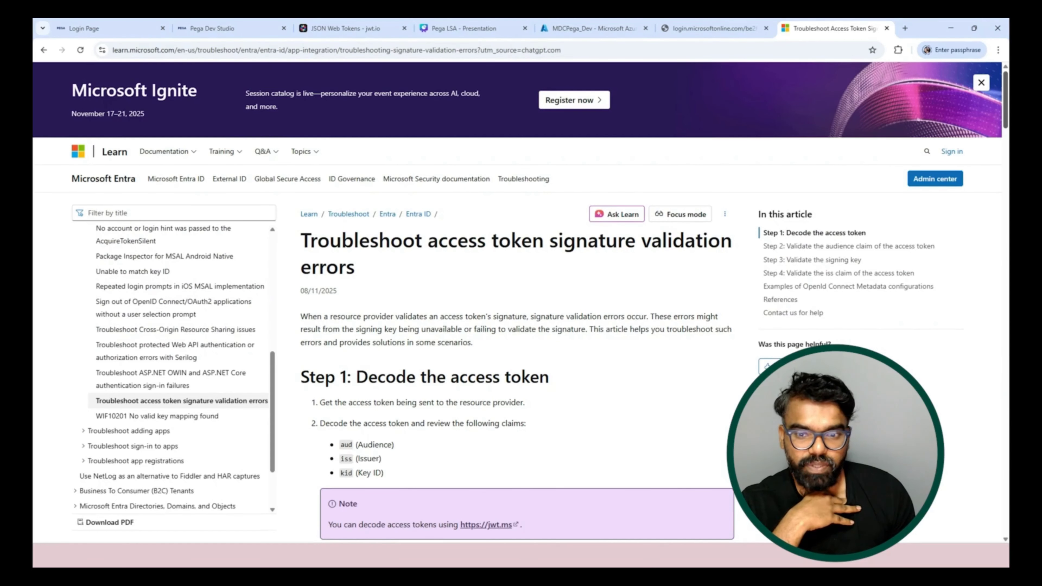
- Read Scenario 2 about SAML SSO-enabled applications in the Microsoft Learn article, highlighting the SAML signing certificate and kid explanation
scroll(517, 304, down, 7)
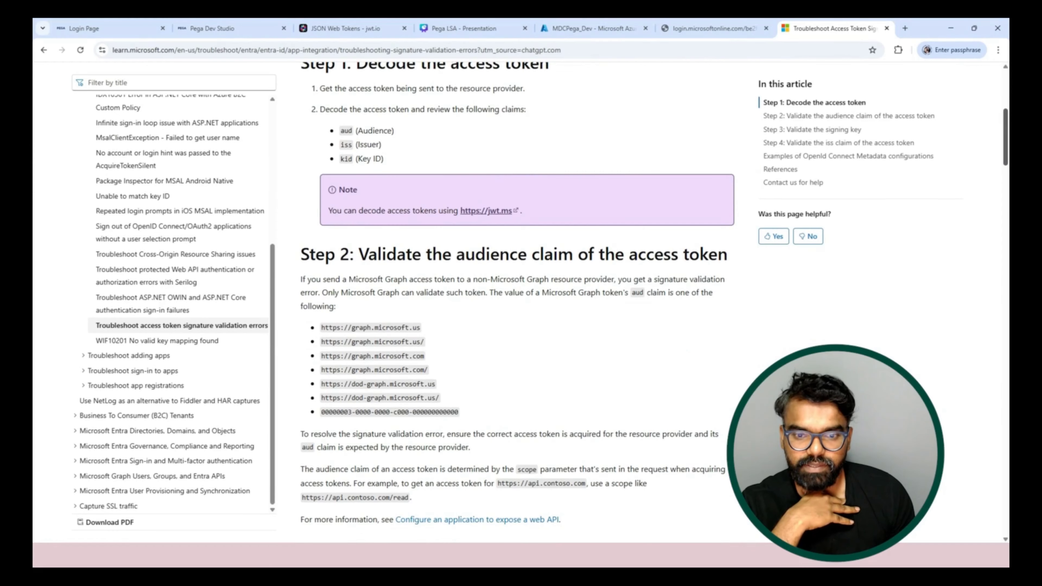
scroll(517, 303, down, 20)
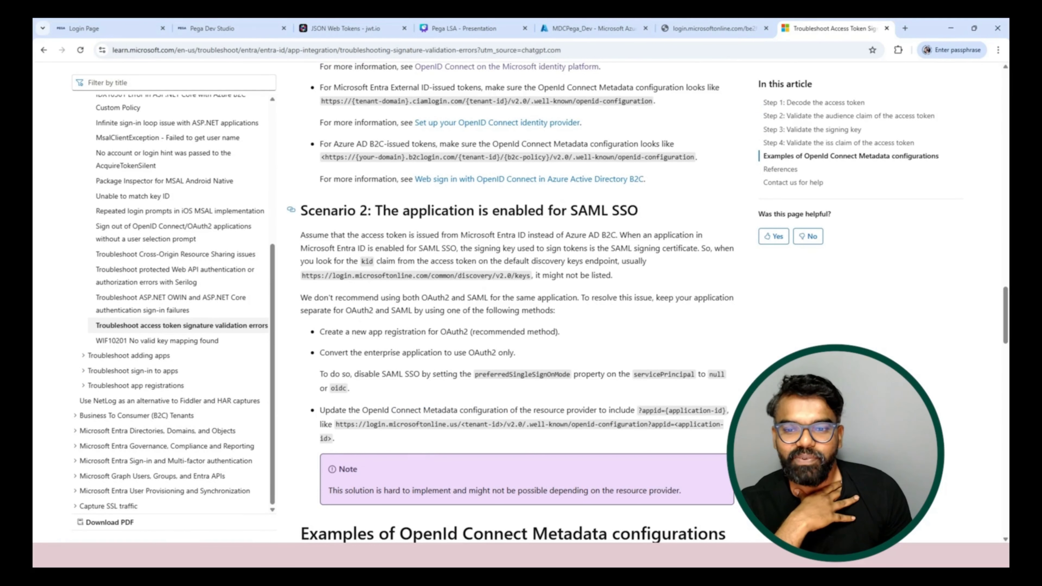
drag(571, 210, 638, 210)
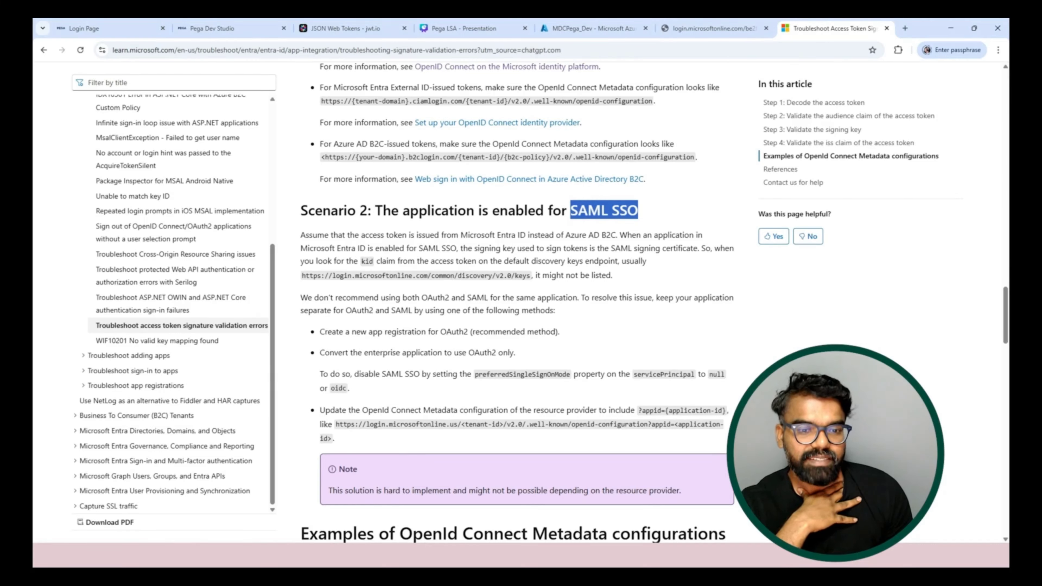
click(612, 248)
drag(612, 248, 699, 248)
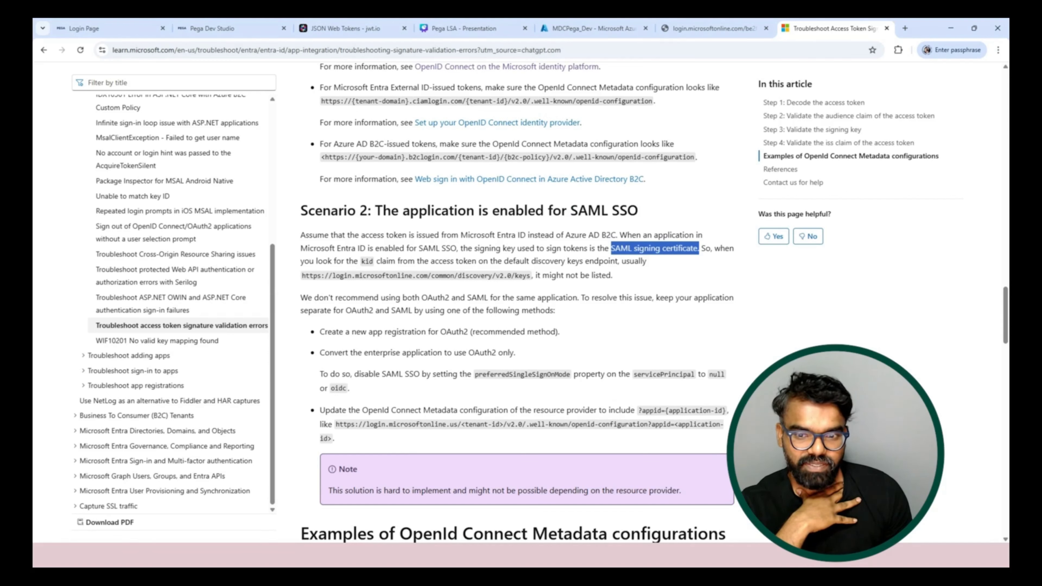
click(371, 261)
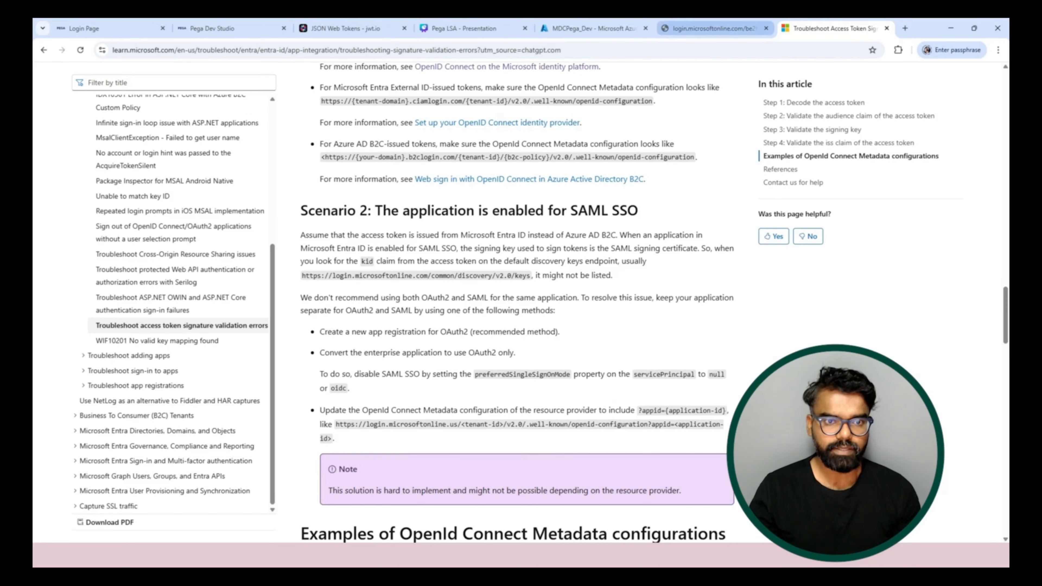
- Load the tenant's discovery/v2.0/keys URL with ?appid= and the application ID from the MDCPega_Dev overview in Azure appended
click(714, 28)
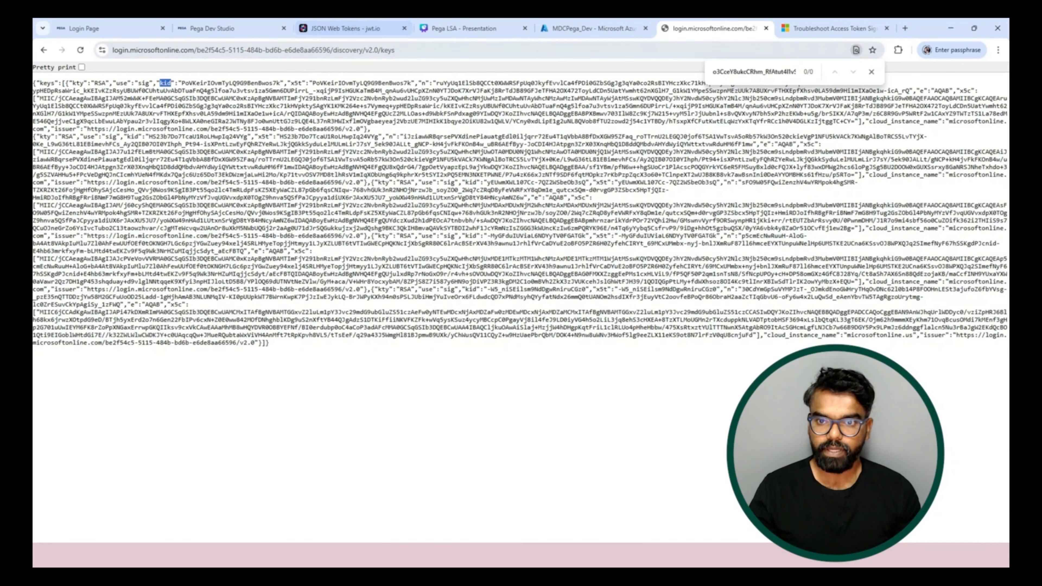
click(829, 29)
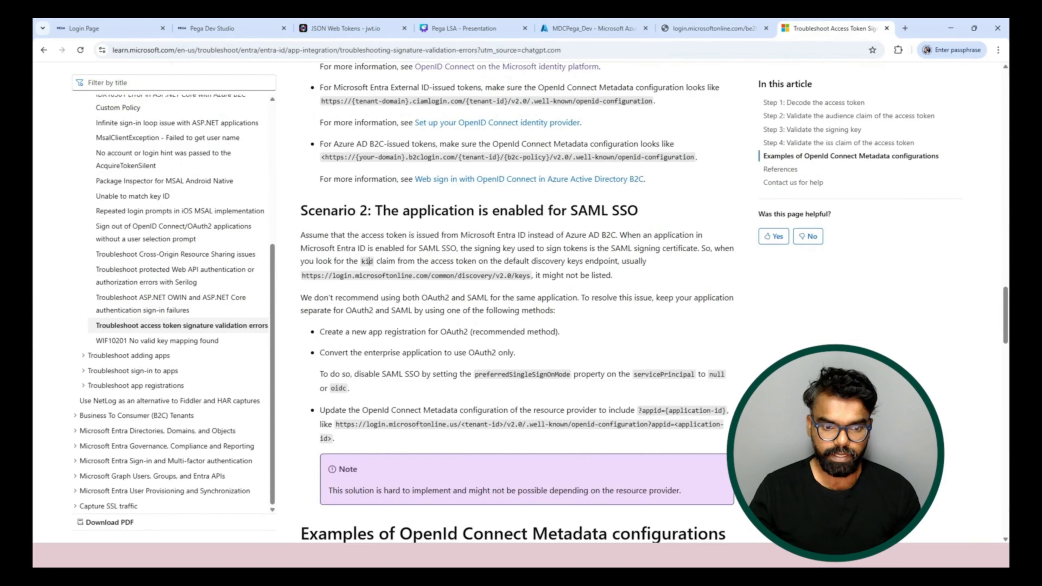
key(ctrl+shift+Tab)
text(?appid=<application-id>.)
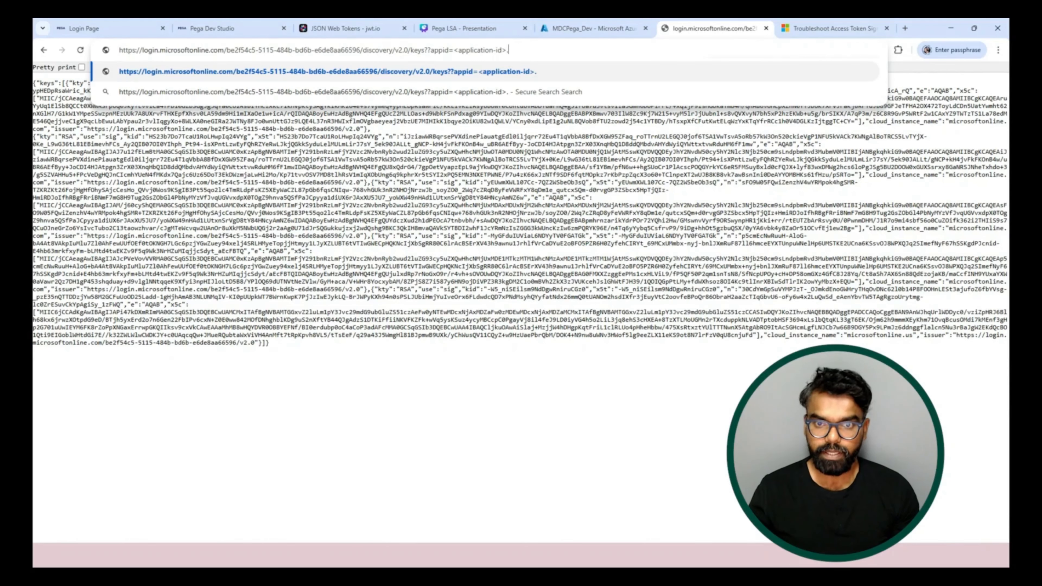
key(BackSpace)
key(BackSpace)
key(BackSpace)
key(BackSpace)
key(BackSpace)
key(BackSpace)
key(BackSpace)
key(BackSpace)
key(BackSpace)
key(BackSpace)
key(BackSpace)
key(BackSpace)
key(BackSpace)
key(BackSpace)
key(BackSpace)
key(BackSpace)
key(BackSpace)
key(BackSpace)
key(ctrl+shift+Tab)
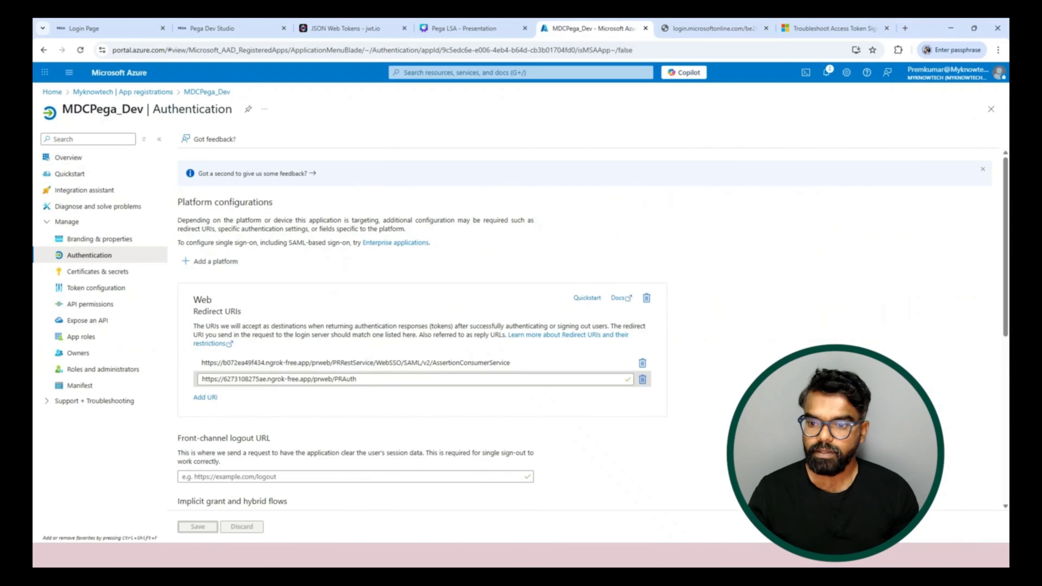
click(69, 158)
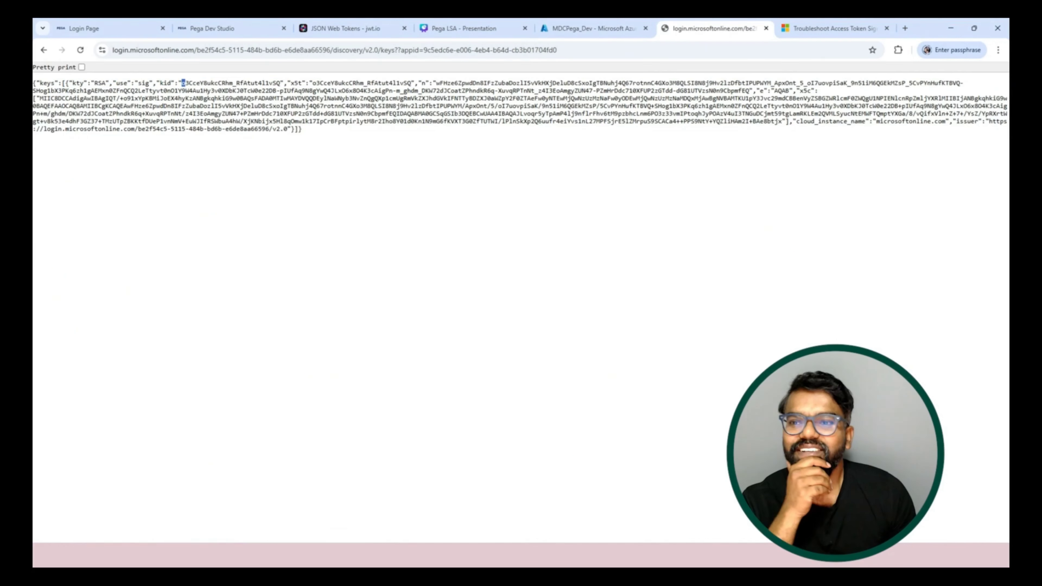
- Compare the app-specific key's kid with the decoded token header's kid and review the article's metadata URL format with ?appid=
drag(182, 83, 277, 84)
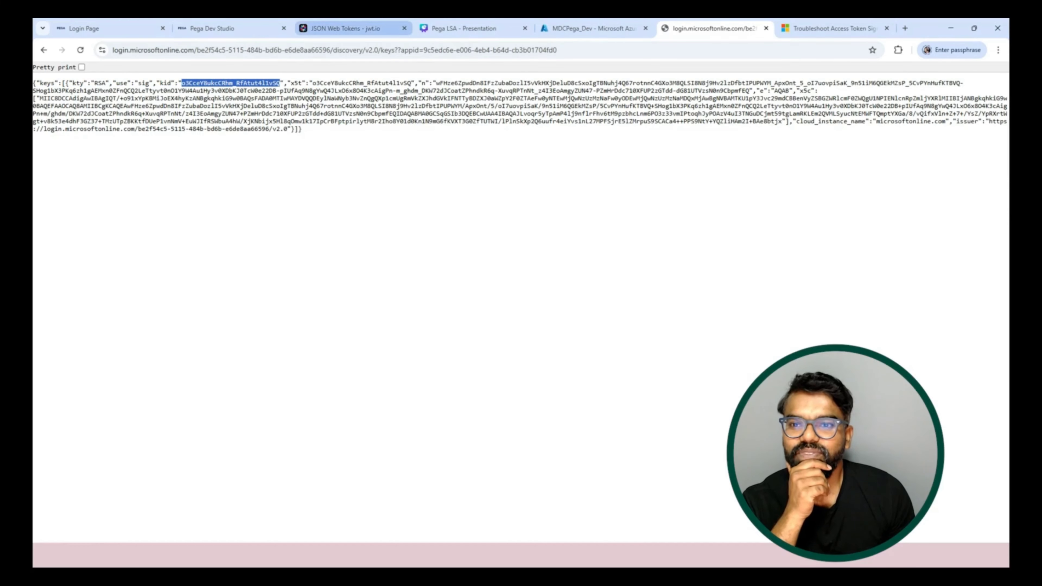
click(347, 28)
click(552, 225)
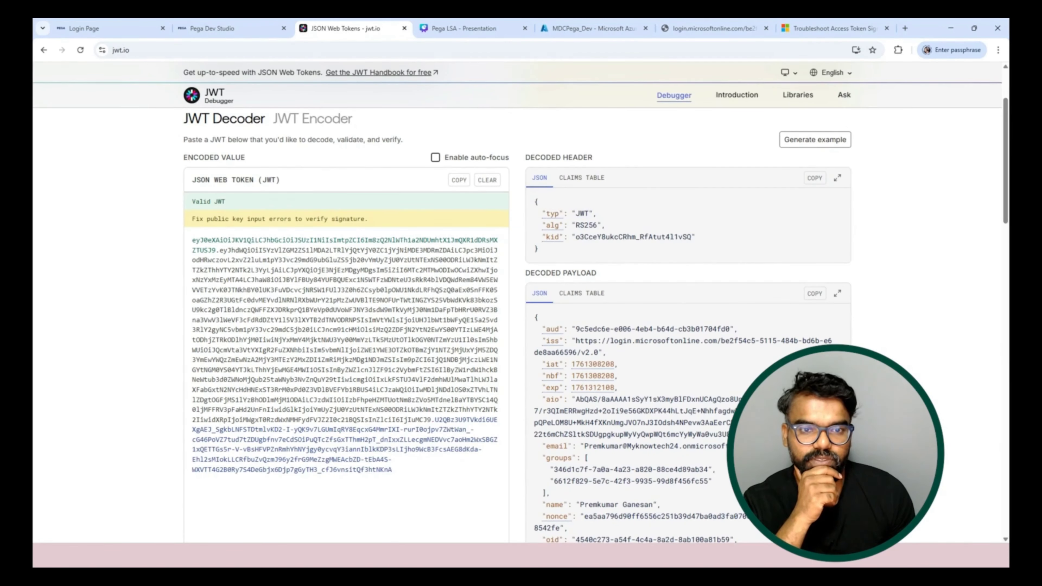
click(833, 28)
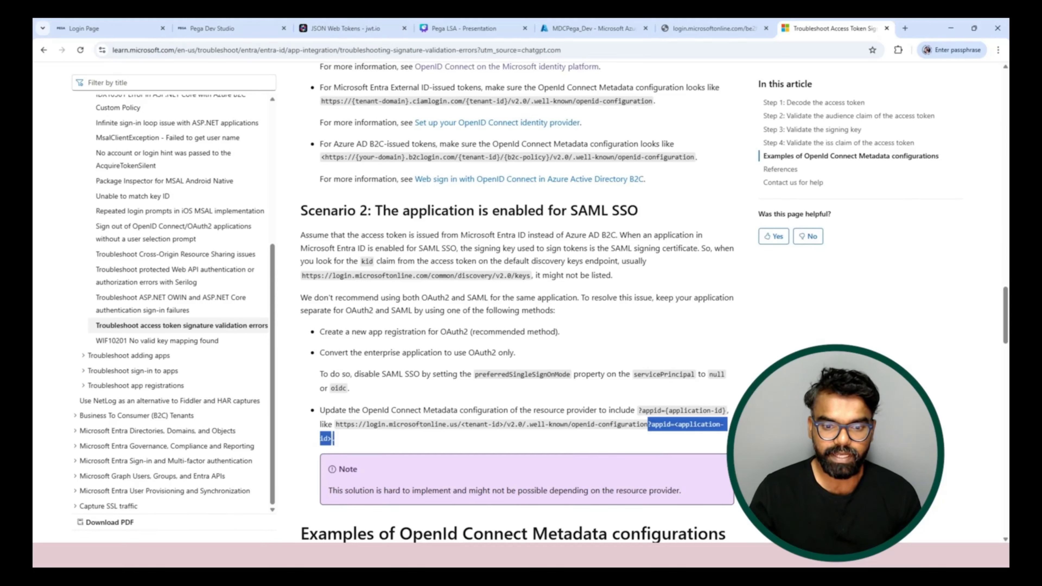
click(575, 425)
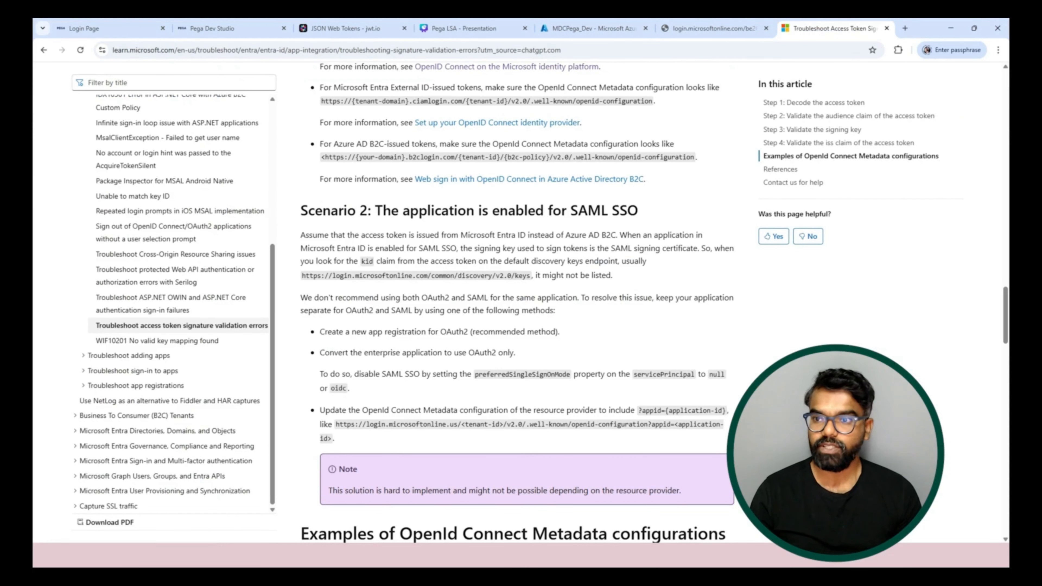
- Import metadata via URL into the AzureOpenID authentication service, appending ?appid= and the application ID to the openid-configuration address
click(213, 28)
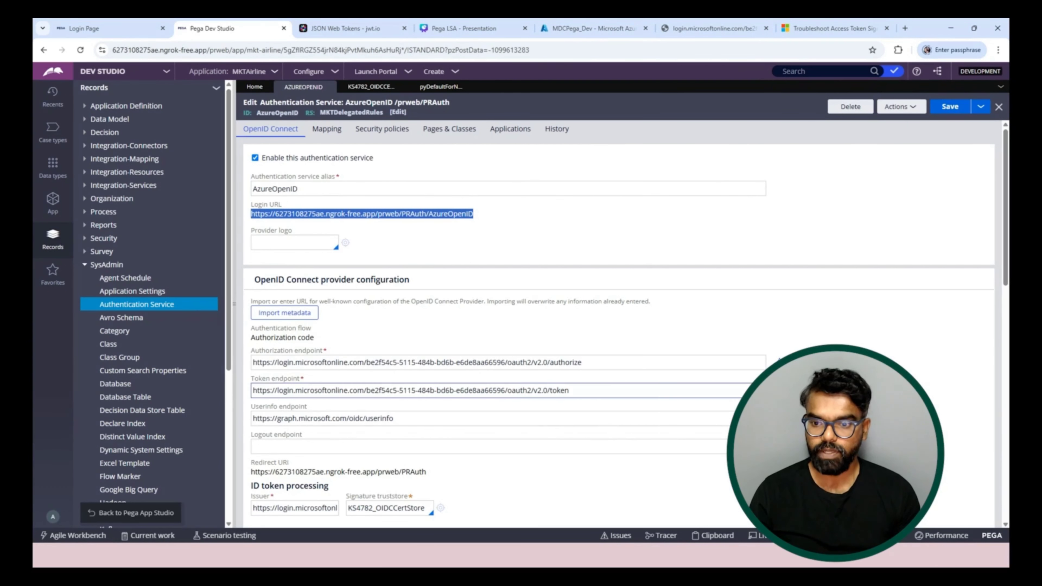
click(284, 312)
click(307, 370)
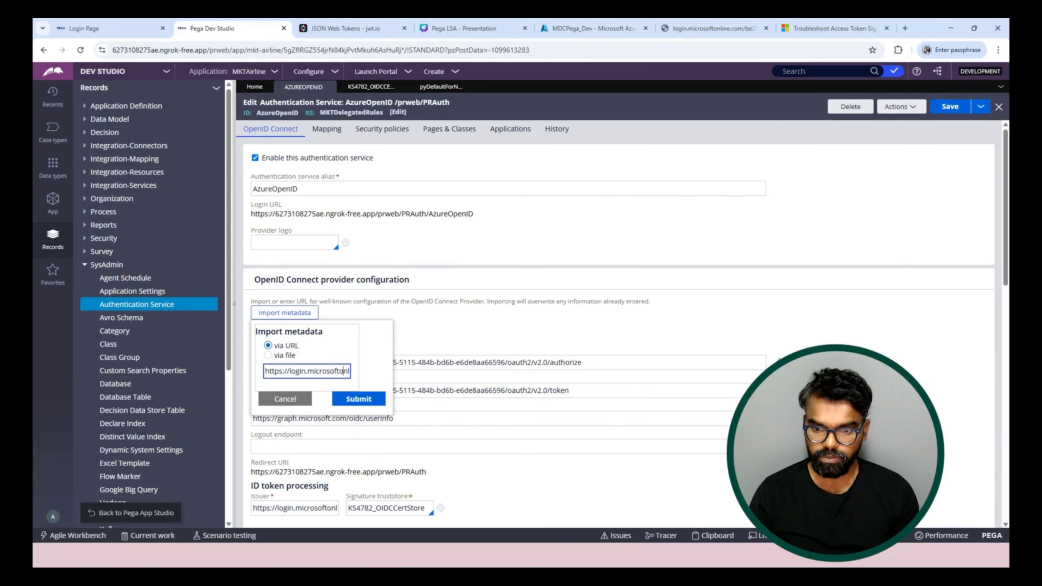
key(Right)
key(Right)
key(Right)
key(Right)
key(Right)
key(Right)
key(Right)
key(Right)
key(Right)
key(Right)
key(Right)
key(Right)
key(Right)
key(Right)
key(Right)
key(Right)
key(Right)
key(Right)
key(Right)
key(Right)
key(End)
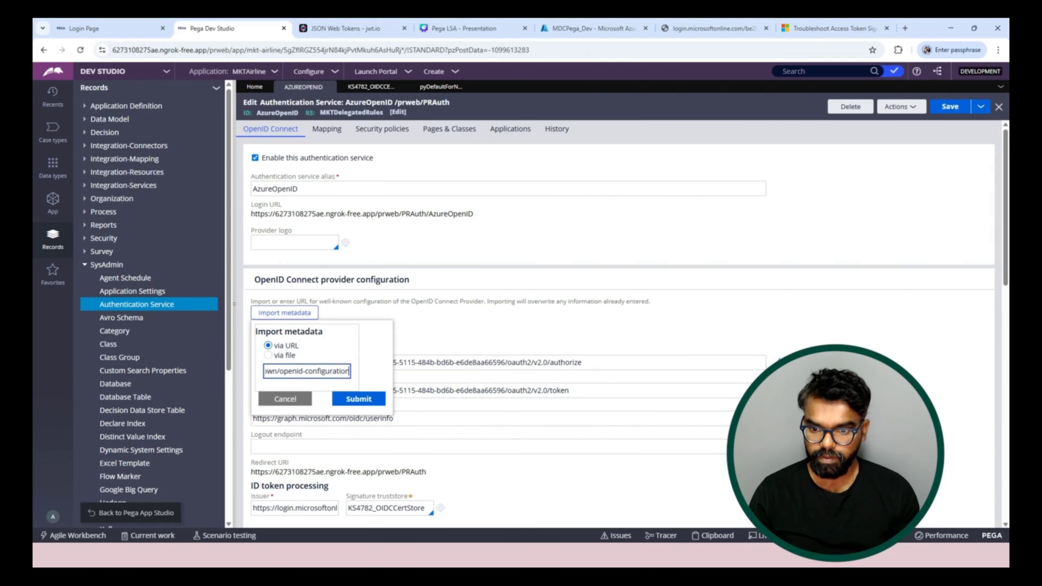
key(ctrl+v)
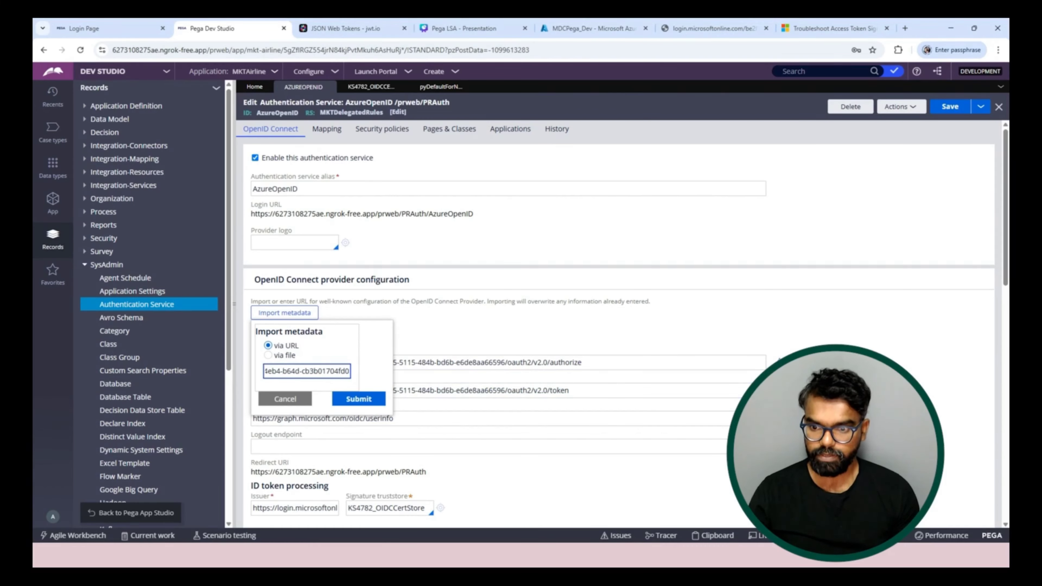
key(Return)
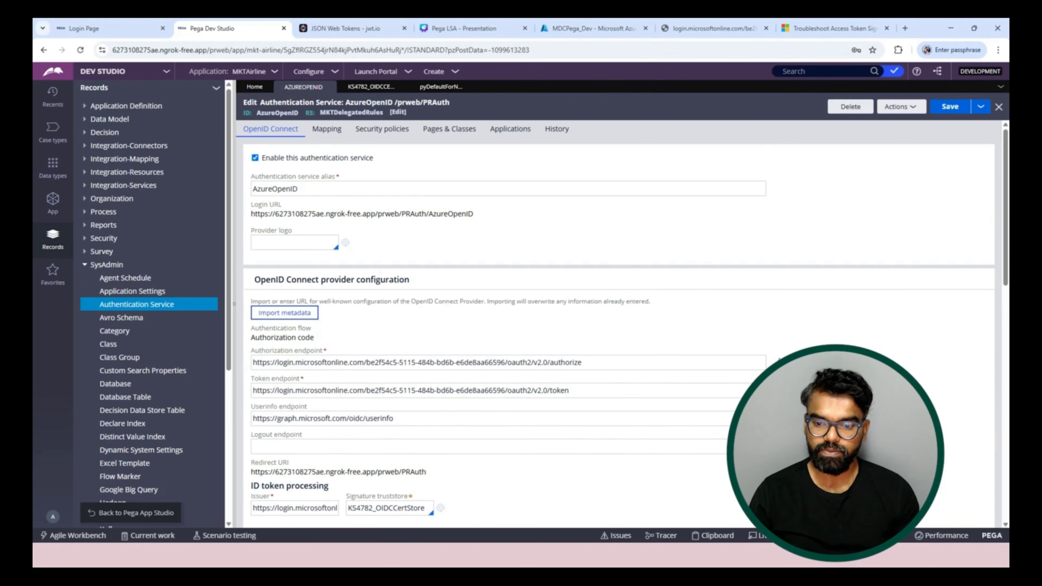
- Open the KS4782_OIDCCertStore signature truststore, make its keystore URL end in keys?appid= plus the application ID, and save it
scroll(504, 323, down, 1)
click(441, 457)
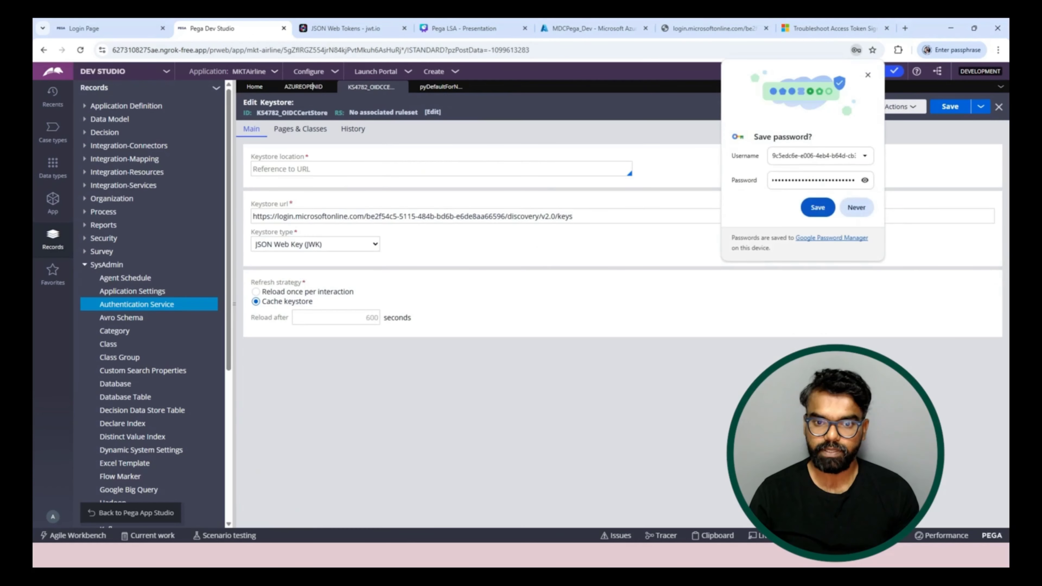
click(902, 107)
click(886, 121)
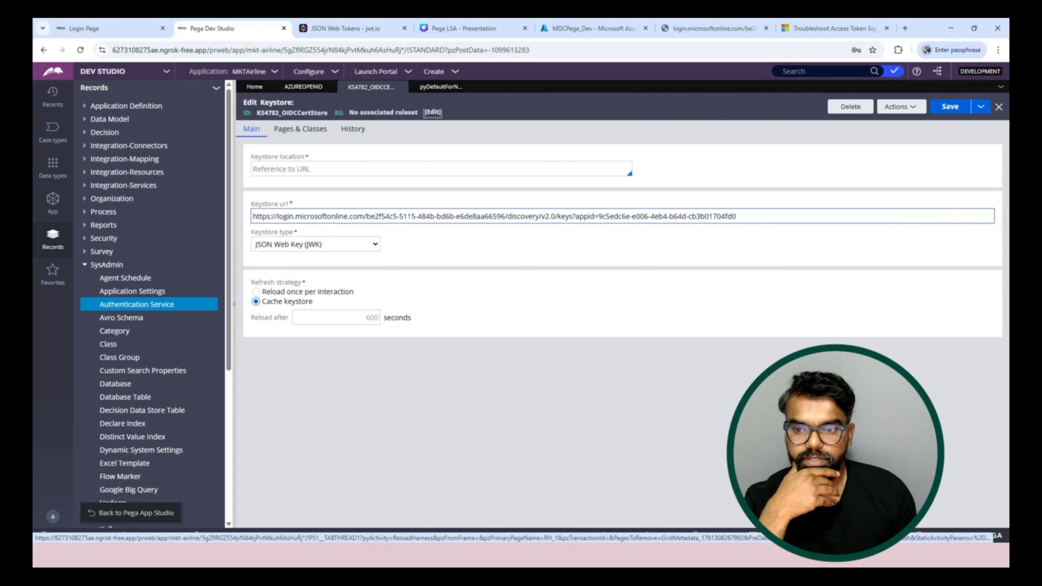
click(622, 216)
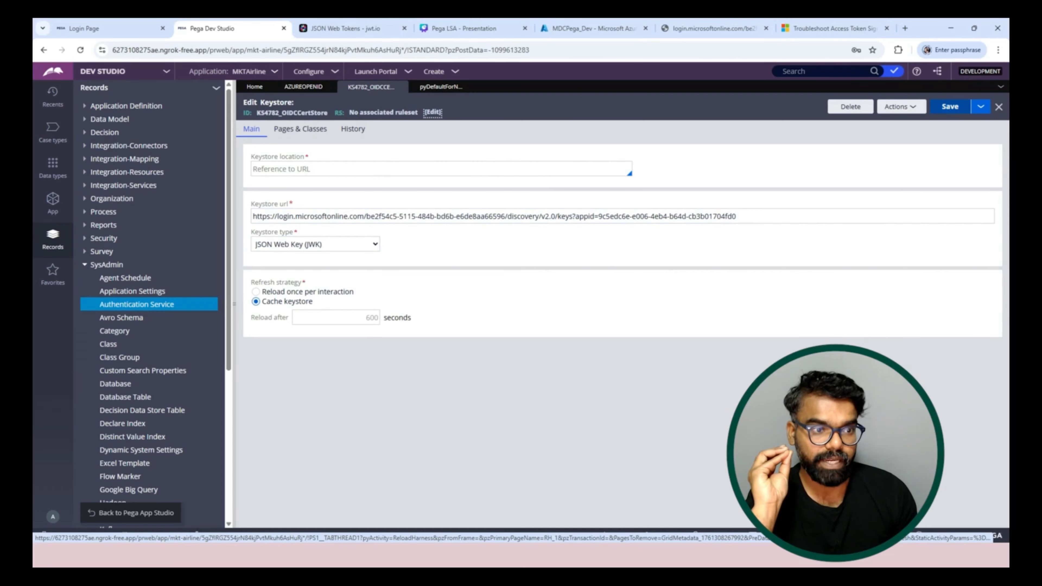
click(950, 107)
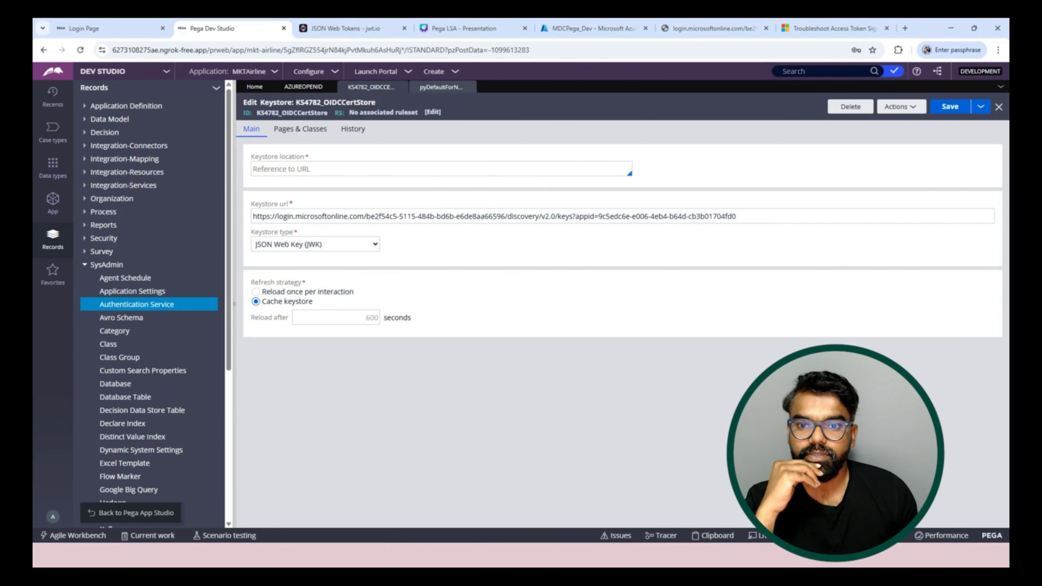
- Return to the AzureOpenID authentication service and check the full issuer URL under ID token processing
click(303, 87)
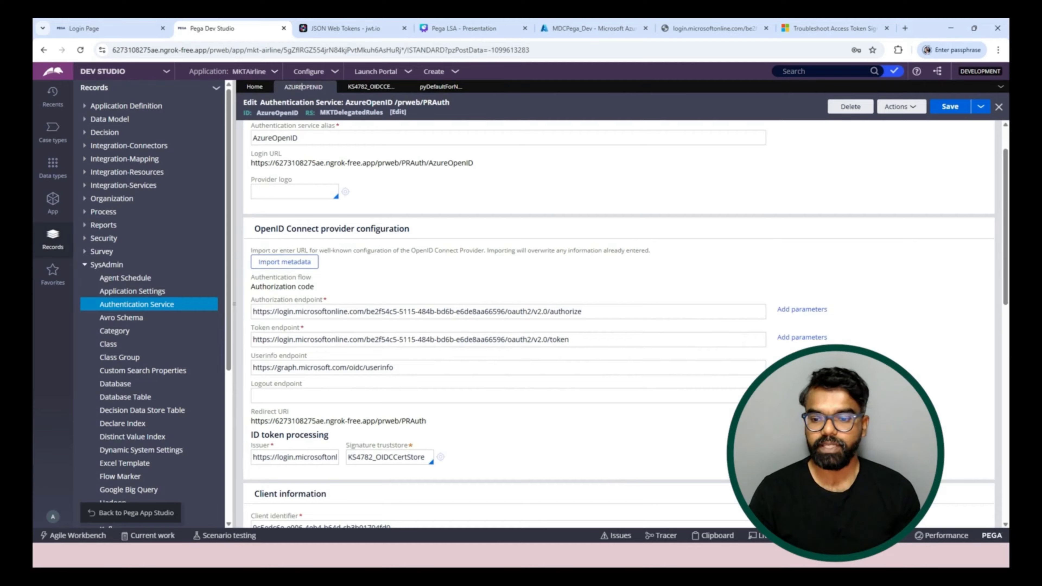
click(323, 457)
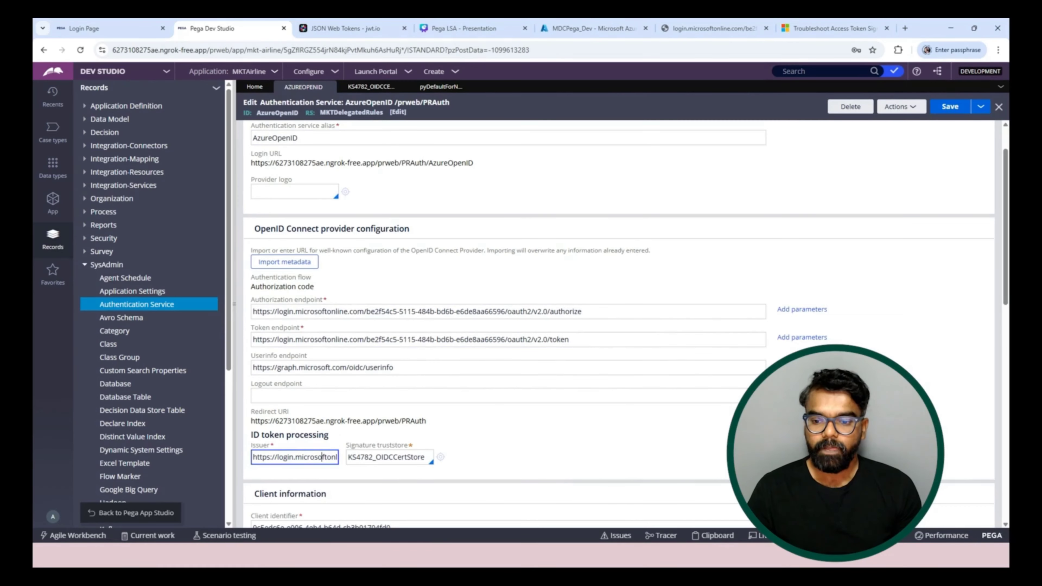
key(ctrl+a)
click(322, 458)
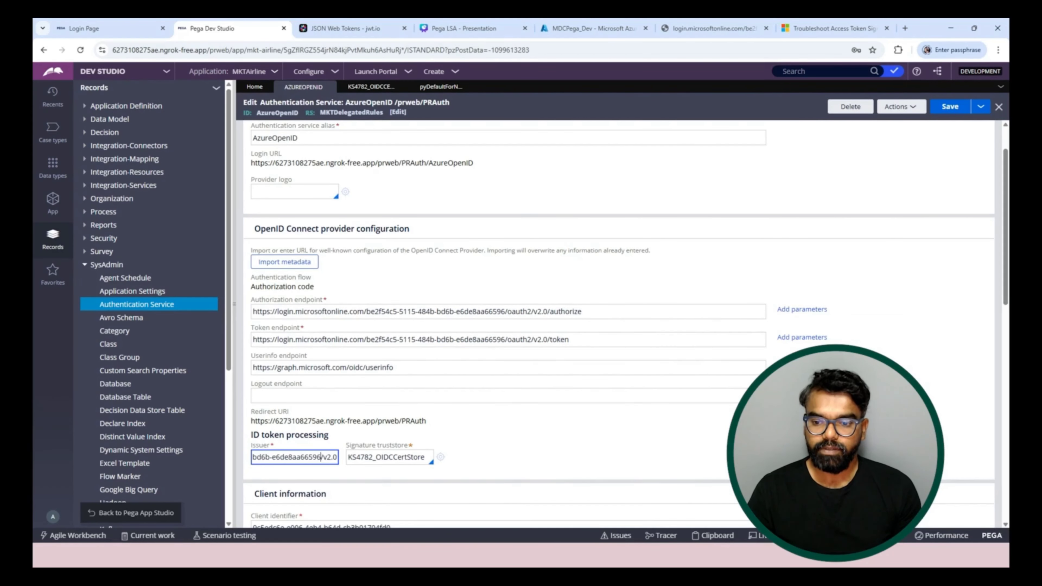
- Check the end of the issuer URL and review the client information of the AzureOpenID authentication service
click(327, 457)
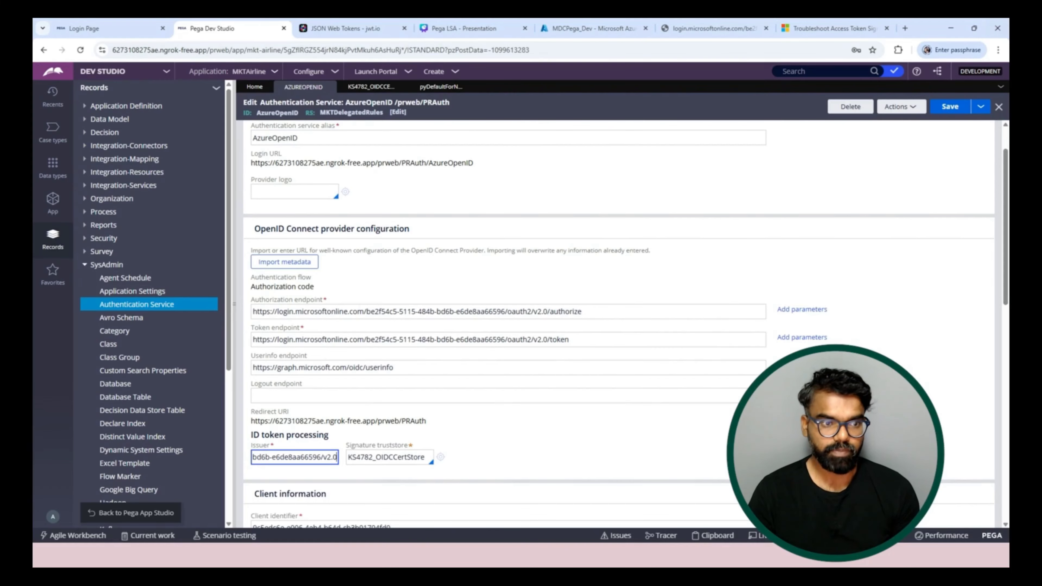
click(509, 455)
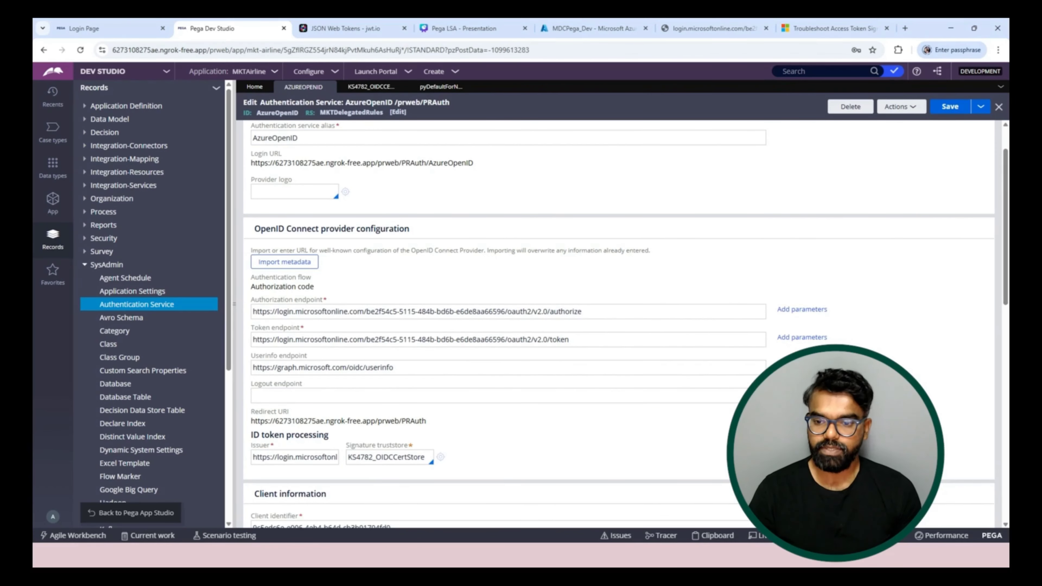
scroll(616, 312, down, 7)
scroll(616, 312, up, 5)
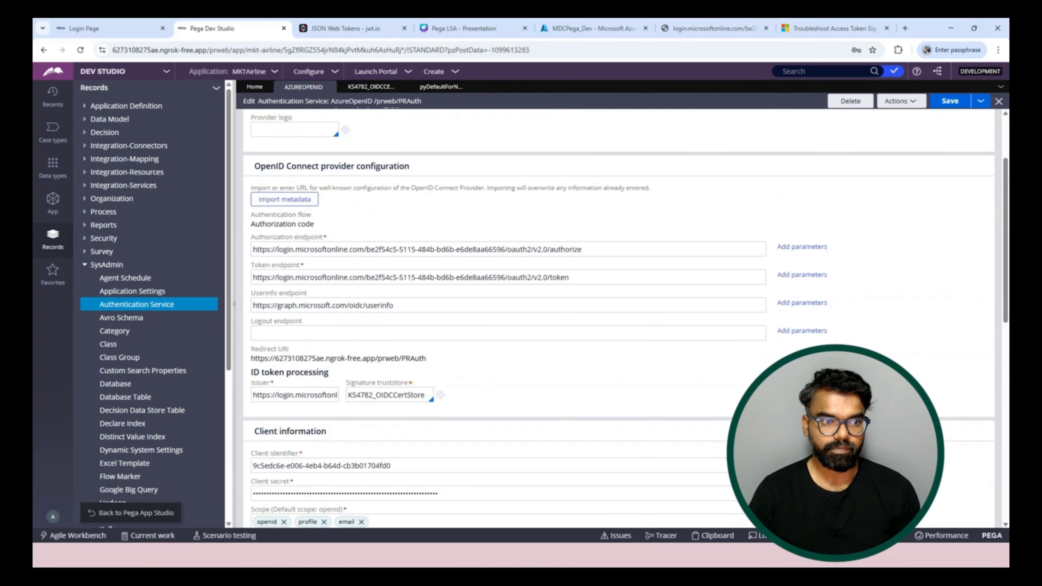
scroll(616, 312, up, 3)
- Close the old incognito window holding the earlier sign-on attempt and open a fresh incognito window
mouse_move(704, 556)
click(755, 507)
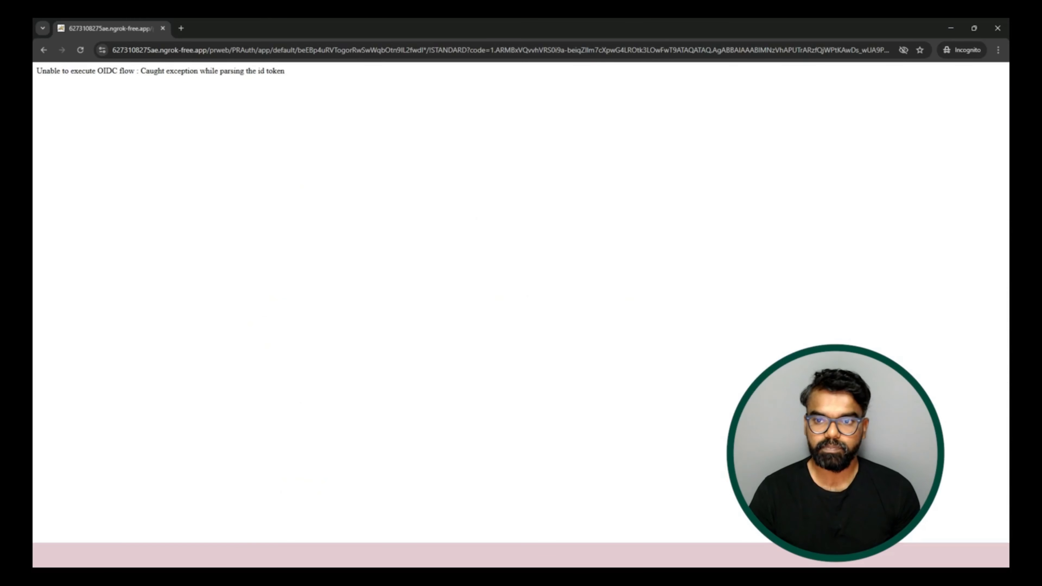
click(997, 28)
key(ctrl+shift+n)
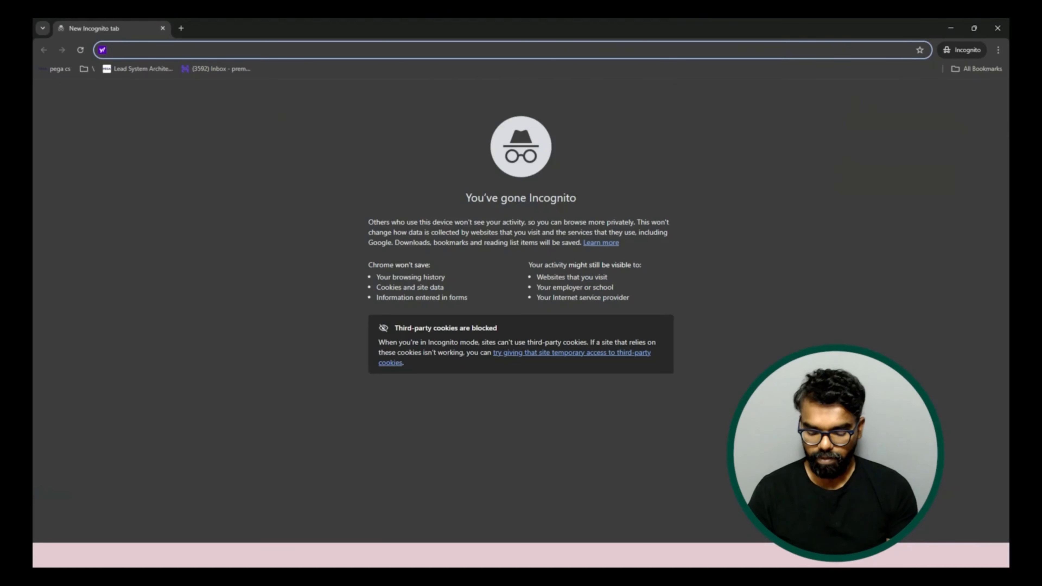
- Copy the AzureOpenID service's login URL and load it in the new incognito window to test the sign-on
text(htt)
key(BackSpace)
key(BackSpace)
key(BackSpace)
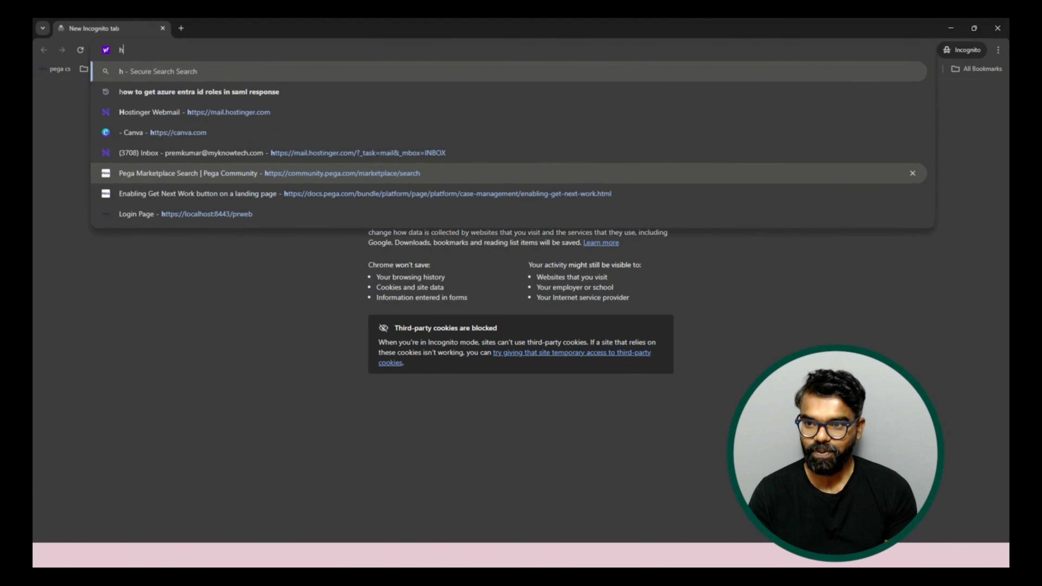
key(alt+Tab)
triple_click(378, 213)
key(ctrl+c)
key(alt+Tab)
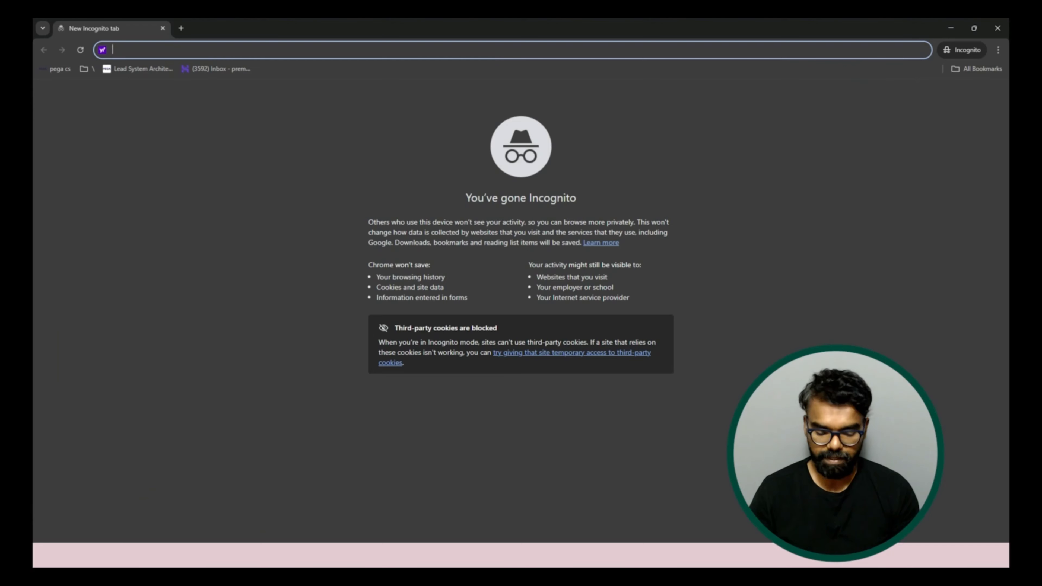
key(ctrl+v)
key(Return)
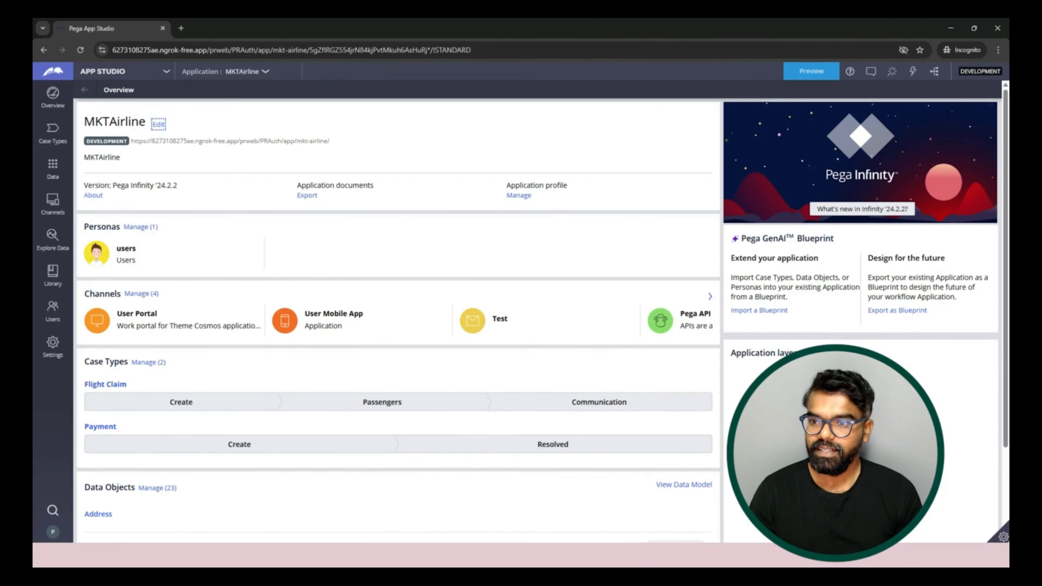
- Switch to Dev Studio and inspect the signed-in operator record's full name, access group and organizational unit
click(102, 105)
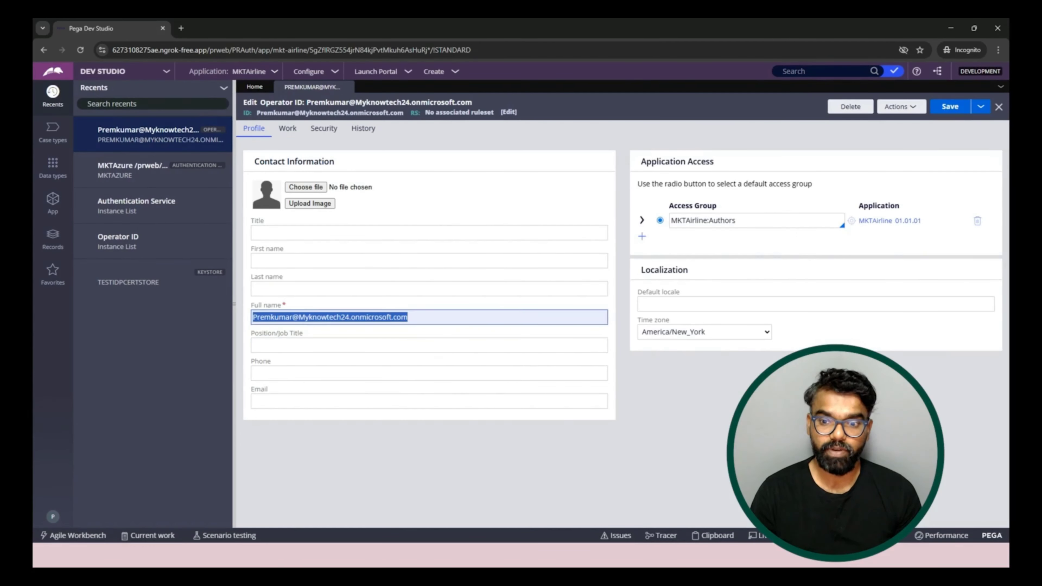
triple_click(325, 317)
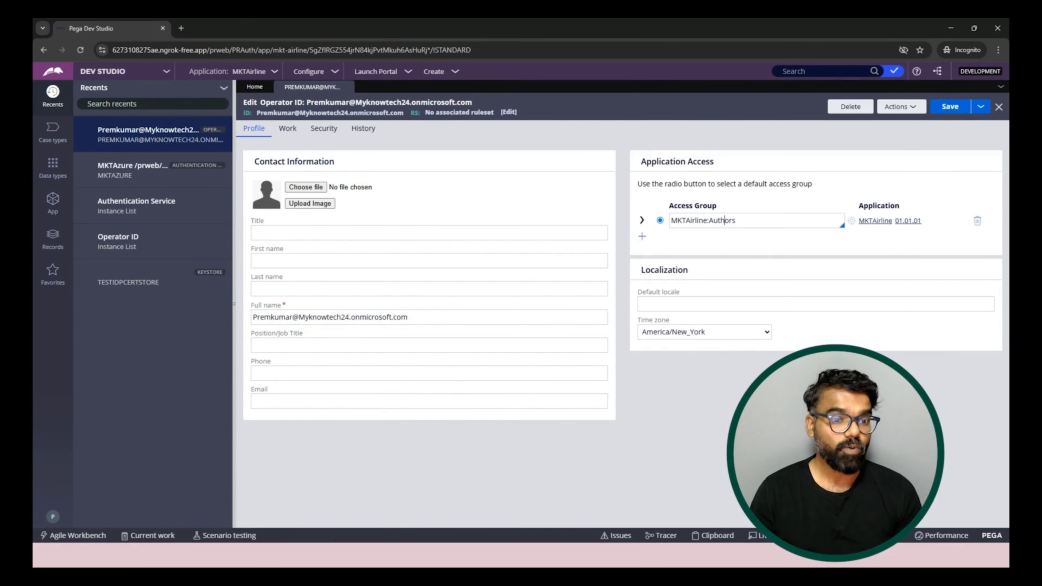
click(295, 128)
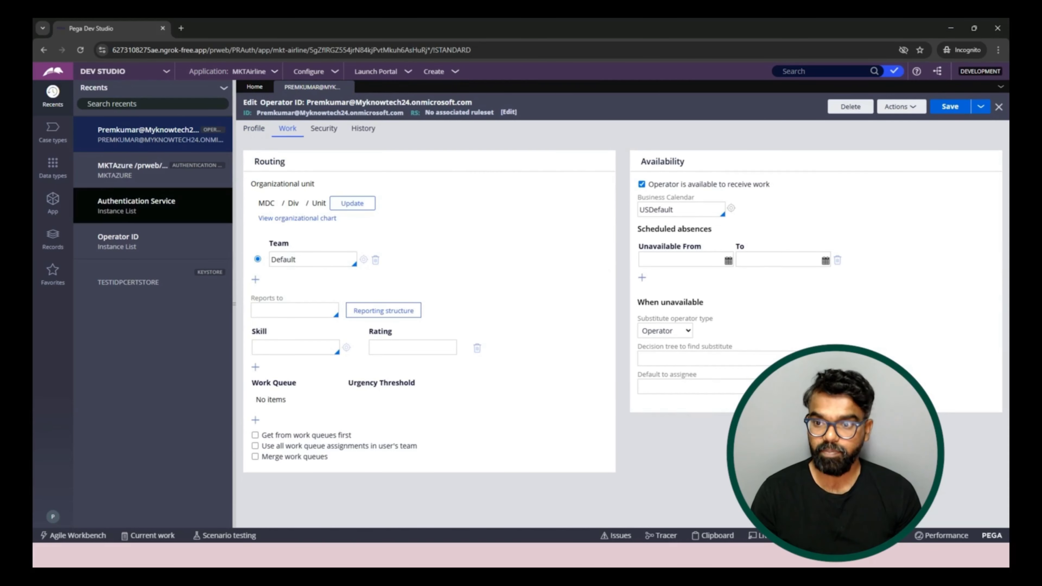
- Open AzureOpenID from the Authentication Service instance list and review its mapping of access group, organization, division and unit
click(136, 205)
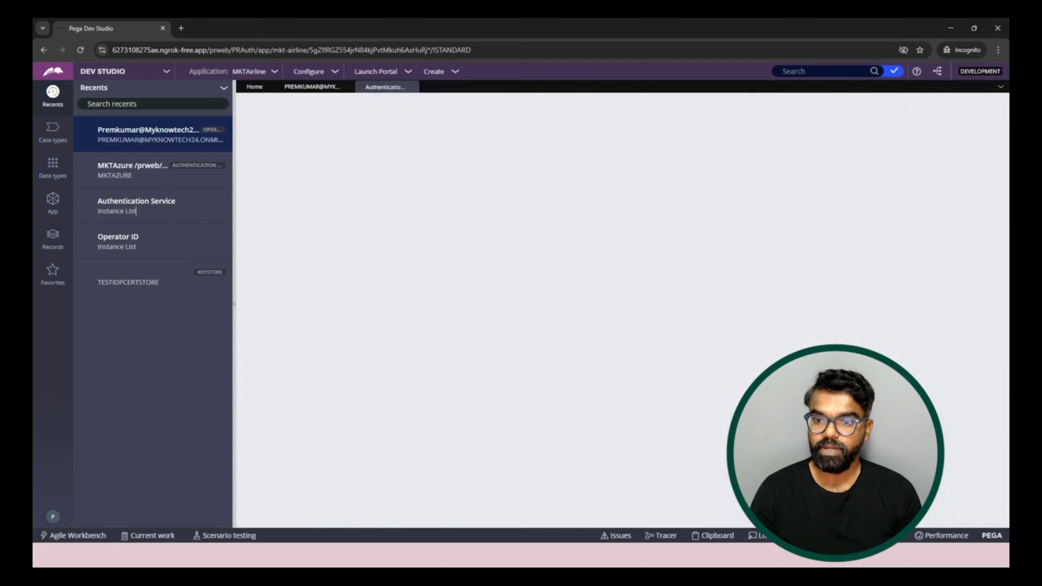
click(262, 161)
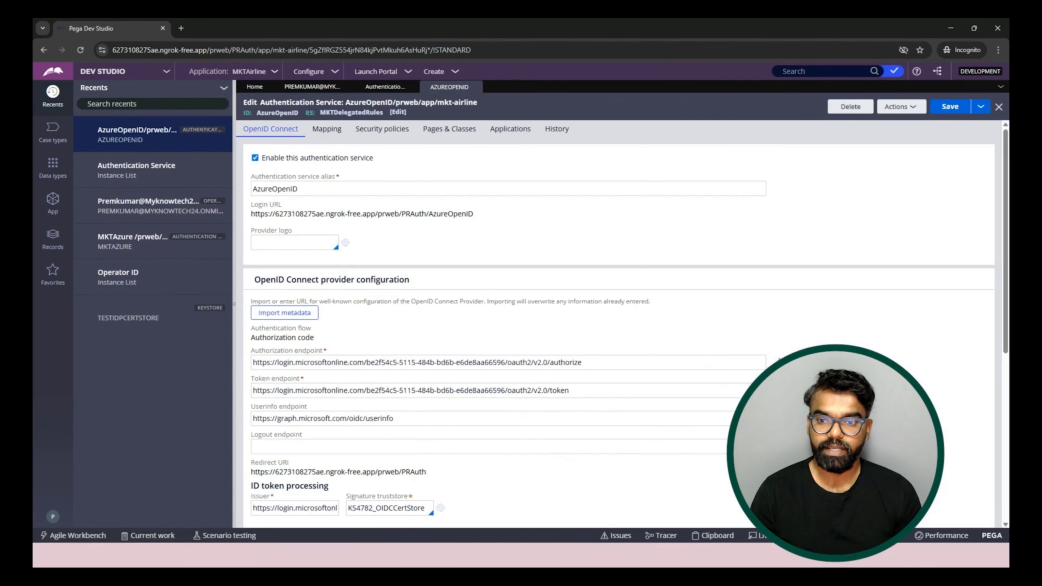
click(327, 128)
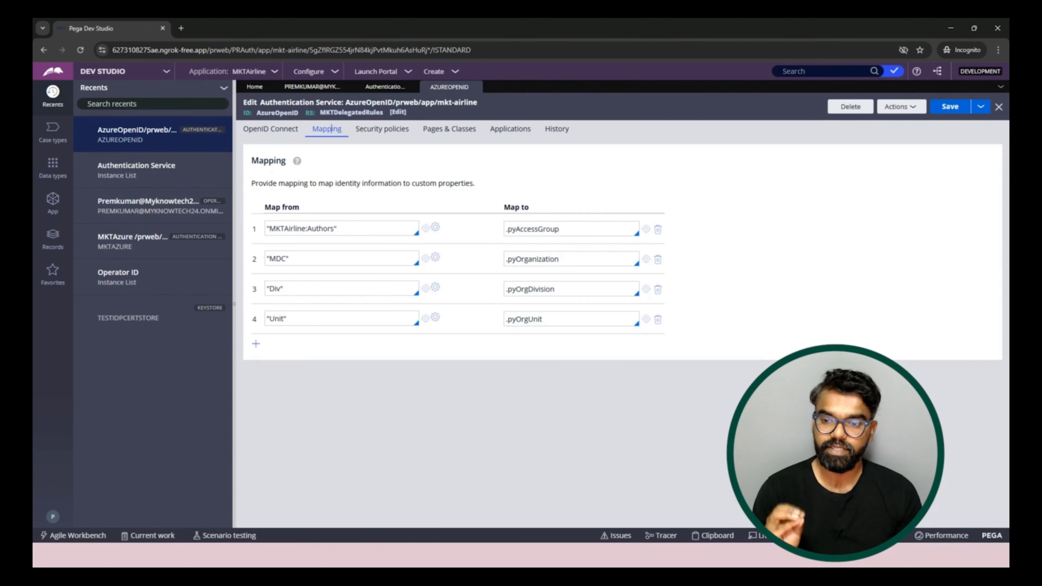
click(271, 129)
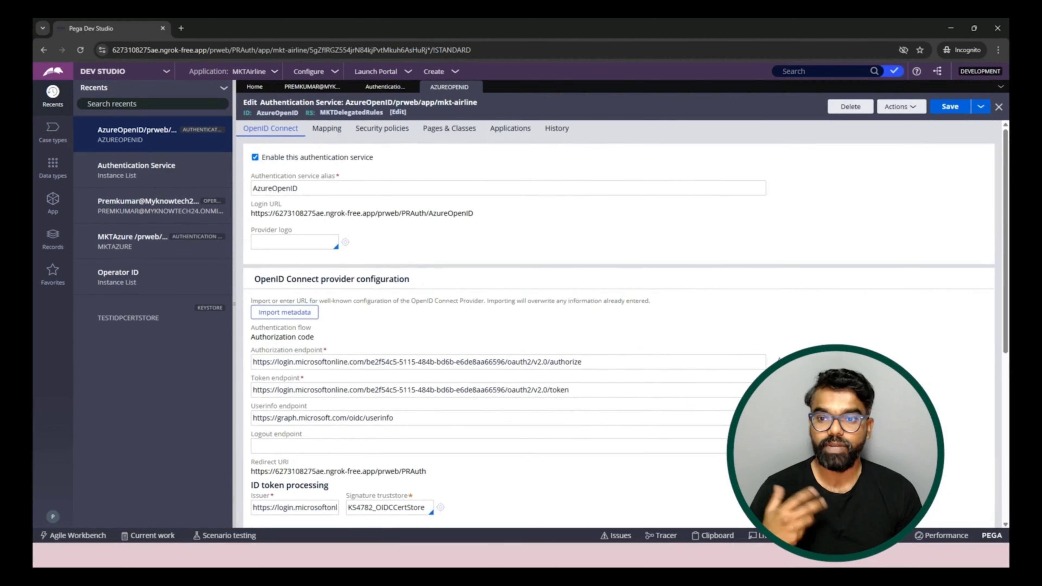
click(327, 128)
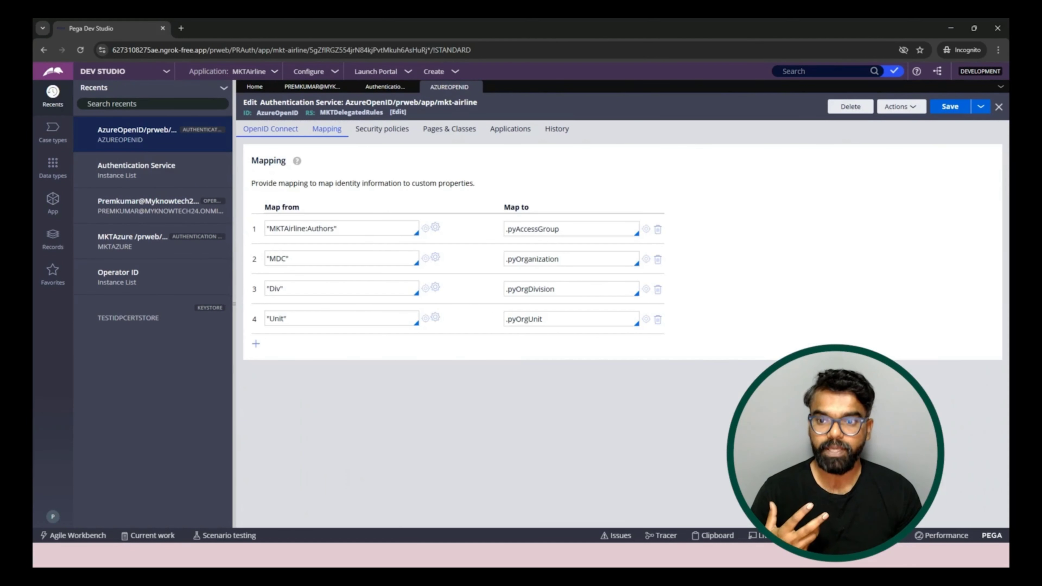
- Review AzureOpenID's OpenID Connect settings, including the client information, operator ID claim and operator provisioning data transform
click(270, 129)
scroll(619, 324, down, 1)
scroll(513, 321, down, 7)
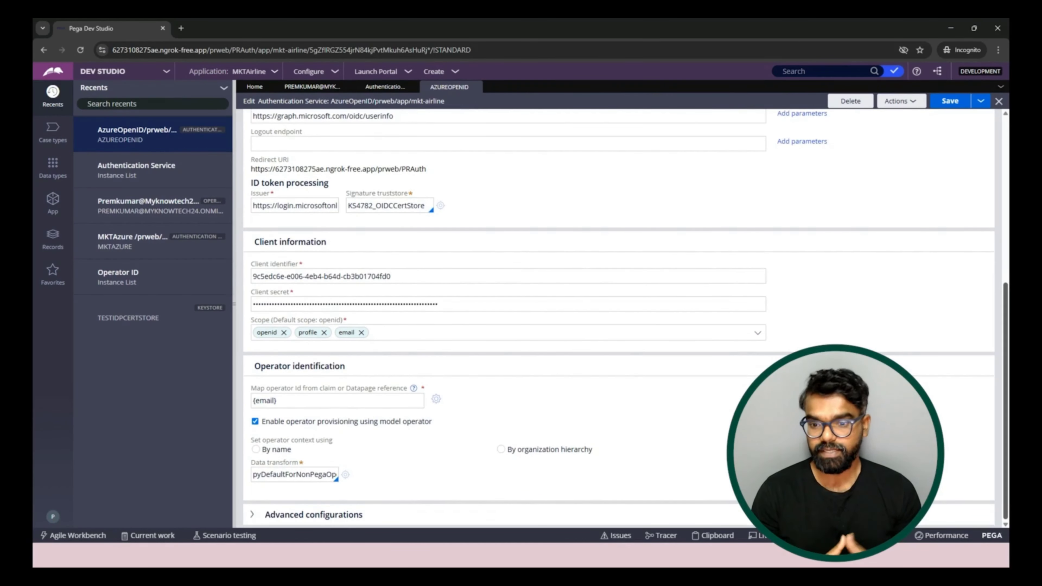
scroll(297, 128, up, 7)
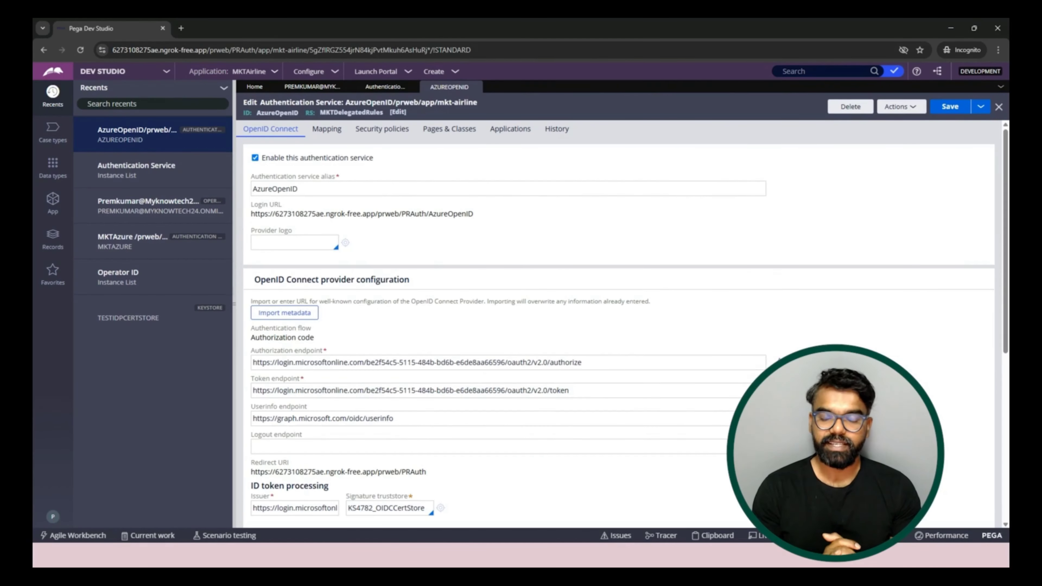